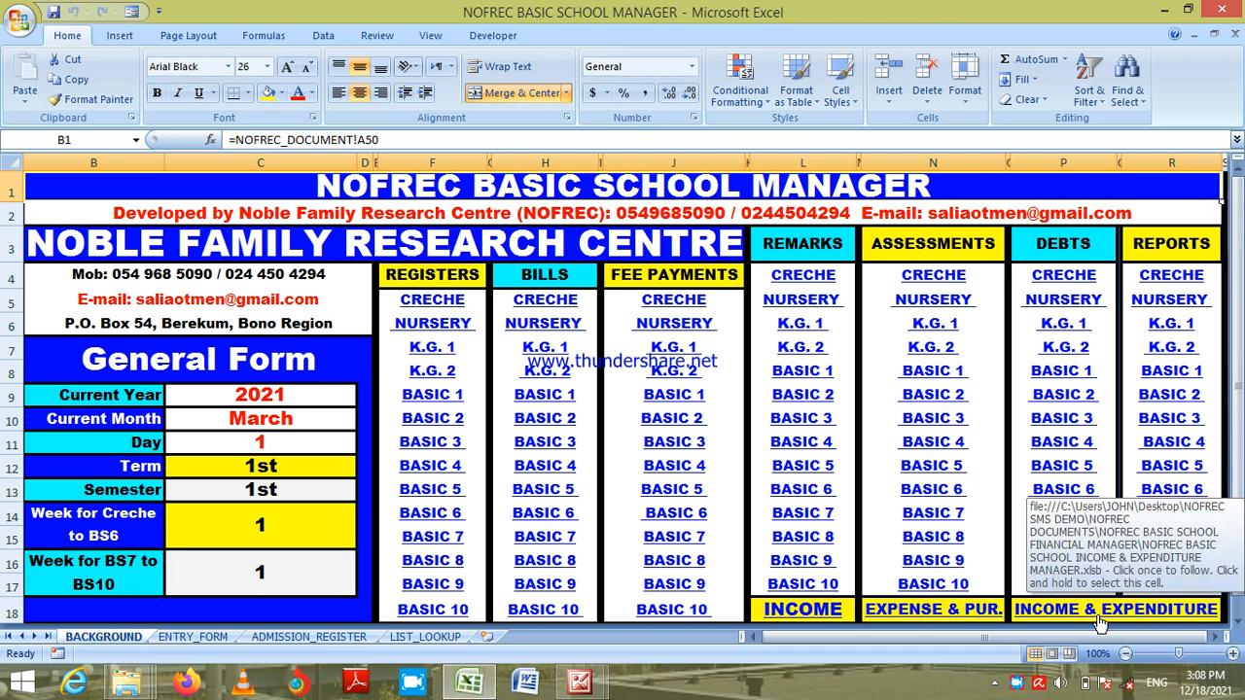
- Open the linked INCOME & EXPENDITURE workbook and examine the Month, Total Income and Total Expenditure fields of its entry form
left_click(1120, 610)
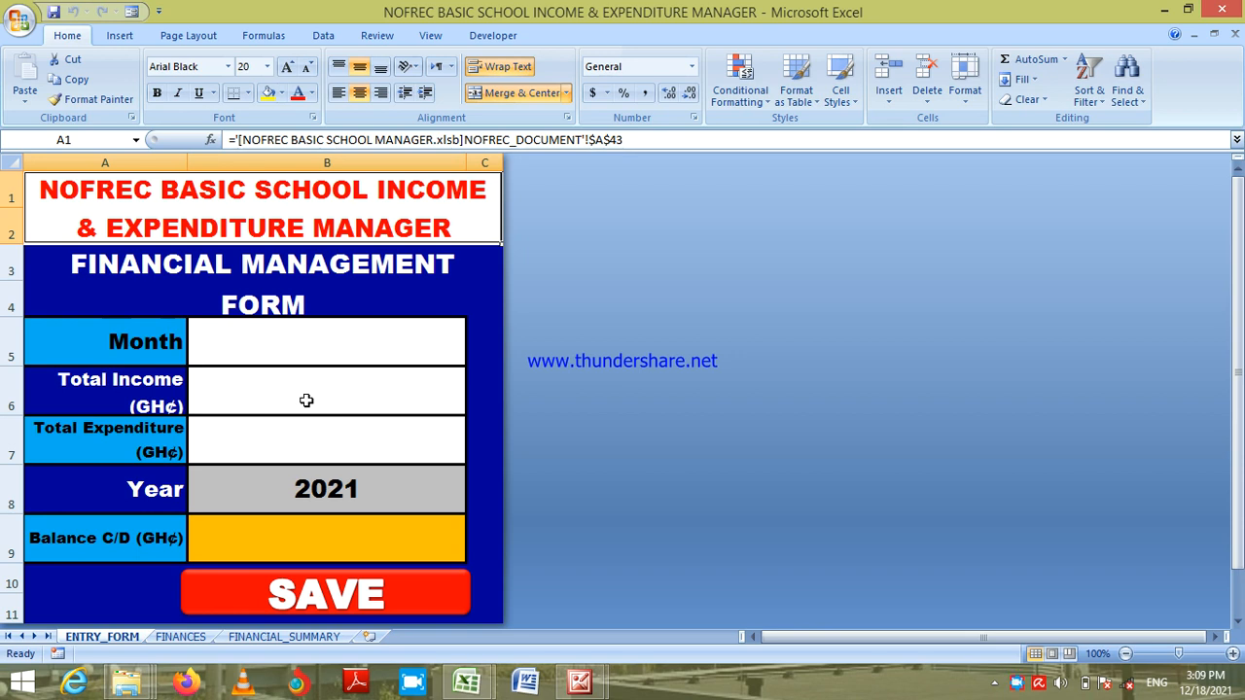
left_click(306, 400)
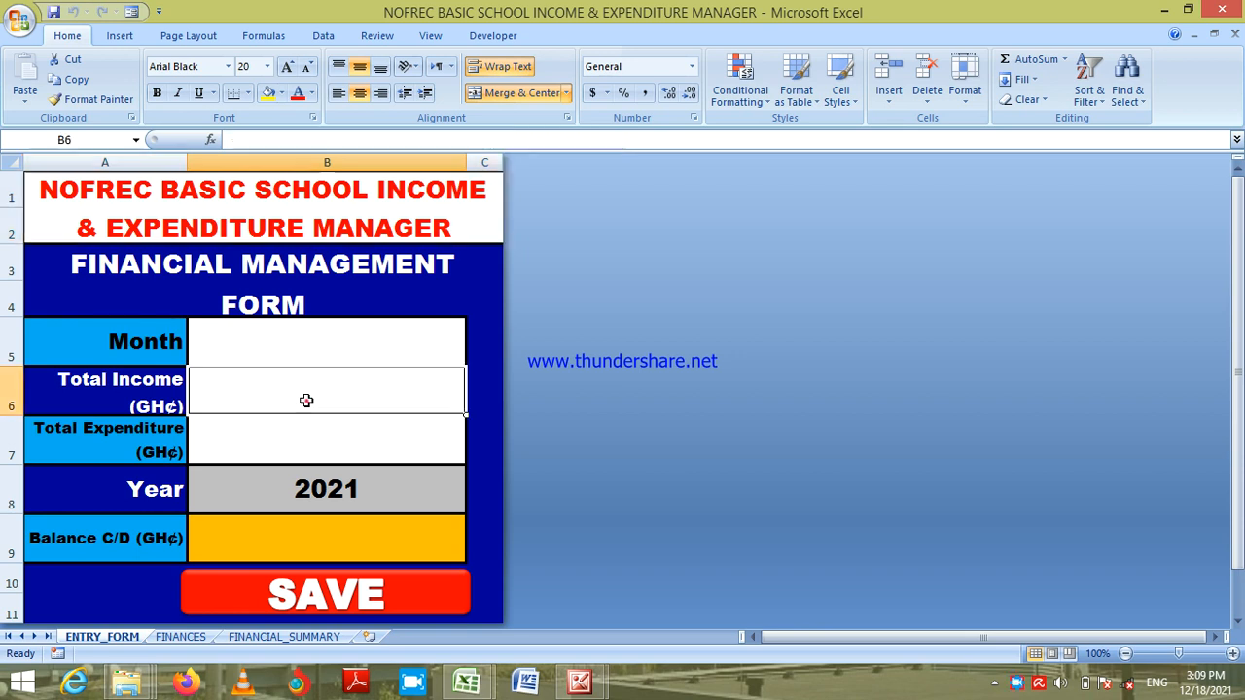
left_click(342, 357)
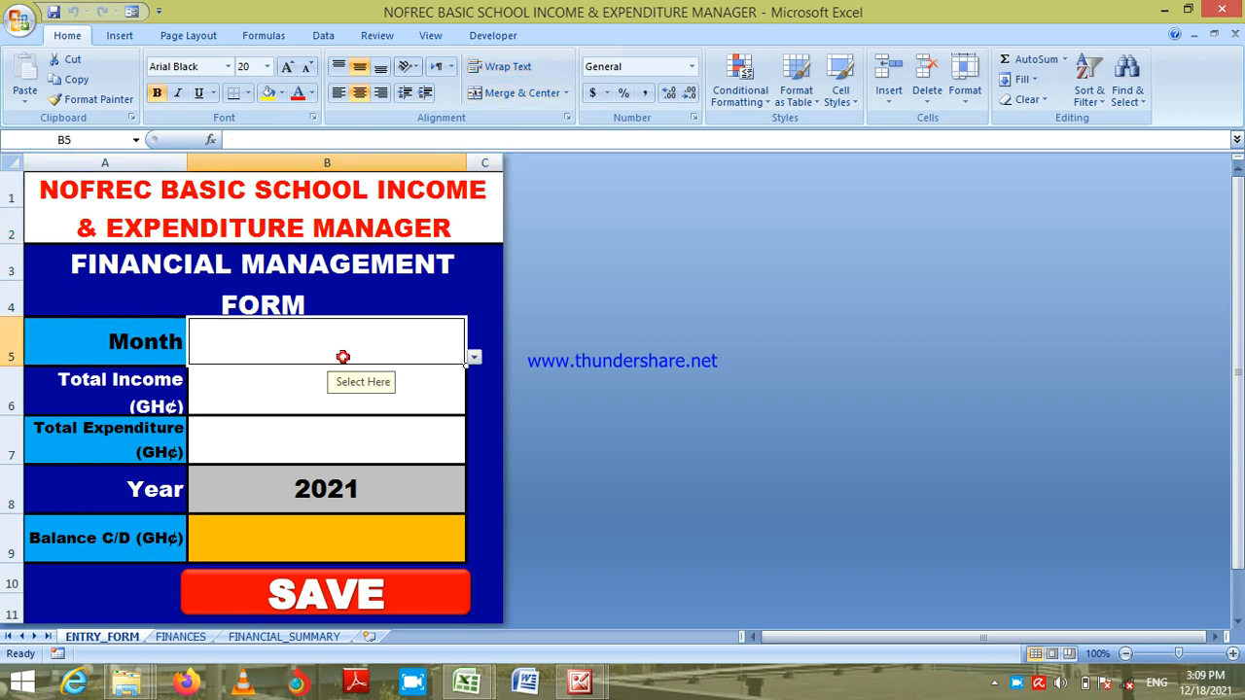
left_click(422, 388)
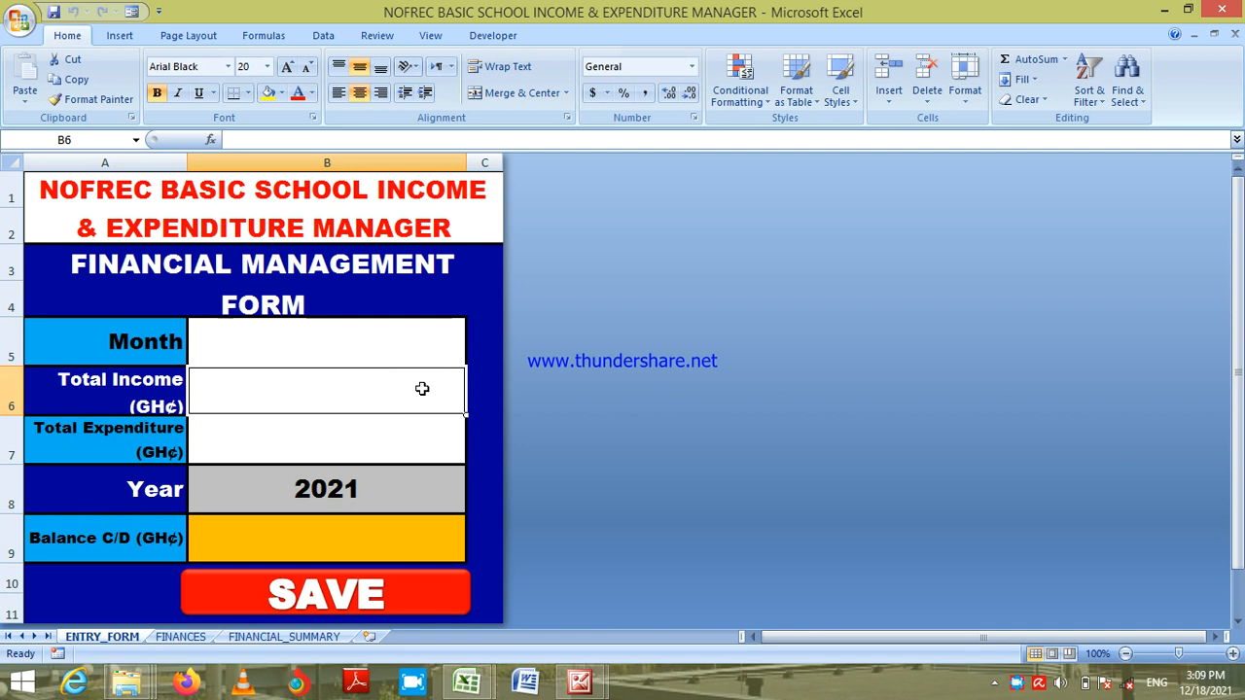
left_click(393, 443)
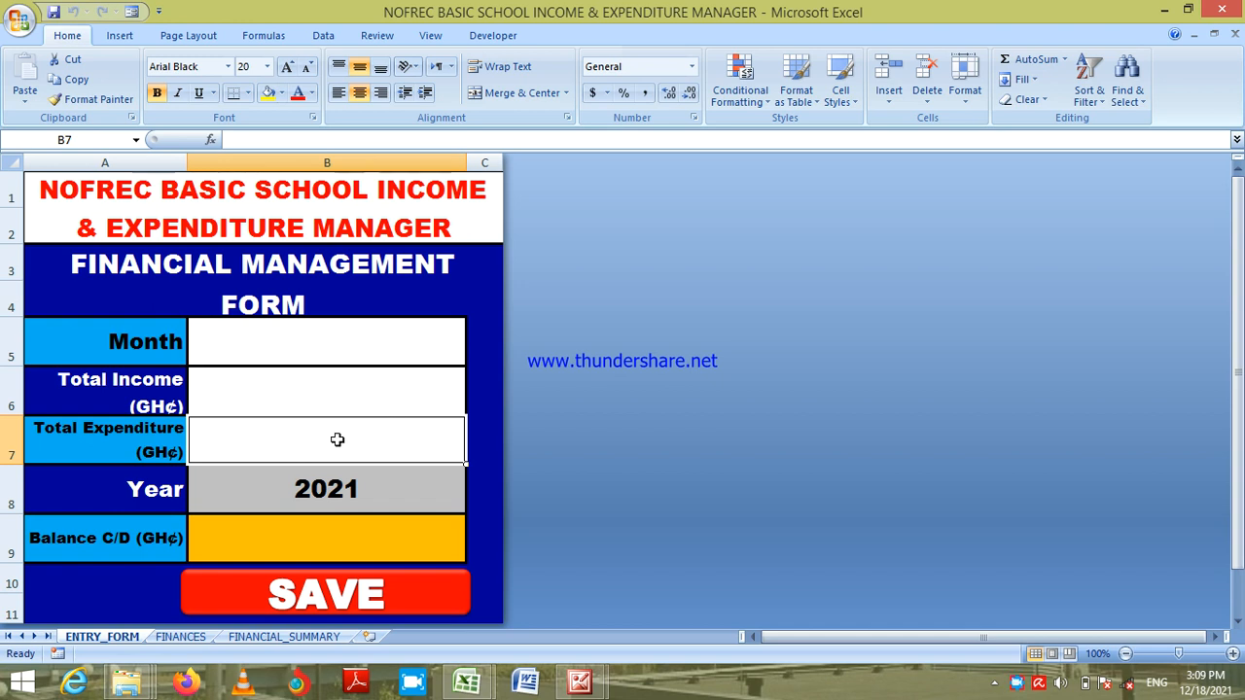
- Review the FINANCES table, followed by the title, year and date cells heading the FINANCIAL_SUMMARY sheet
left_click(180, 637)
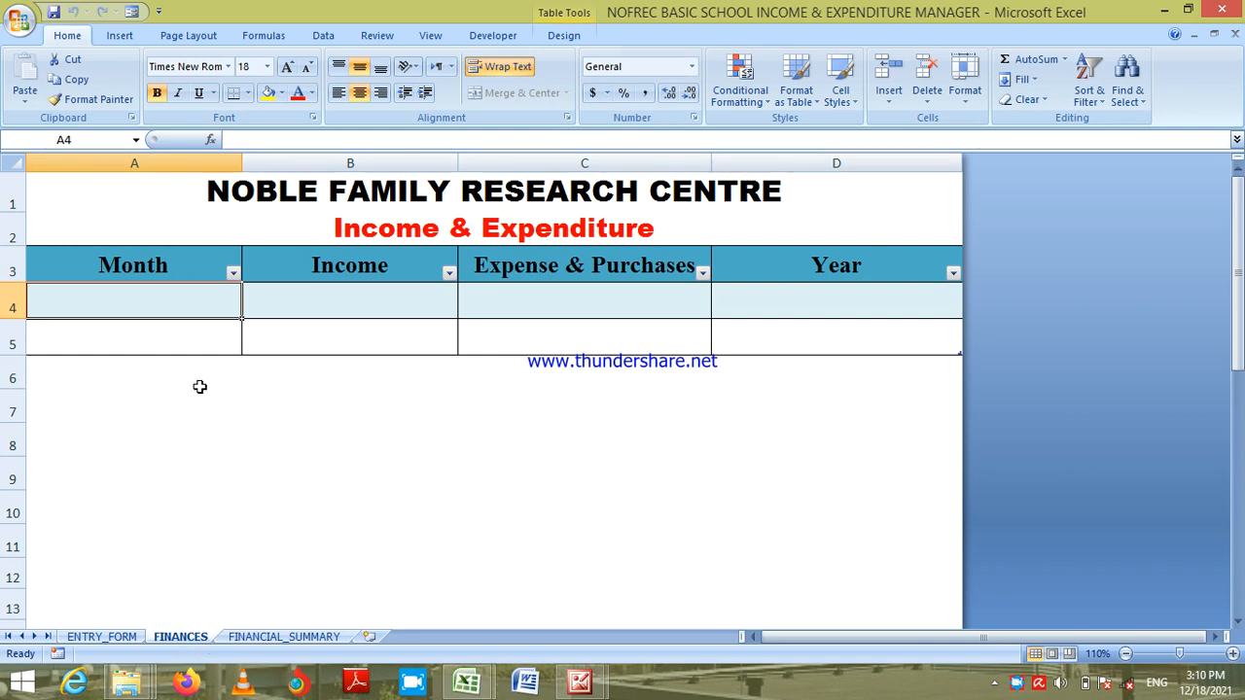
left_click(289, 640)
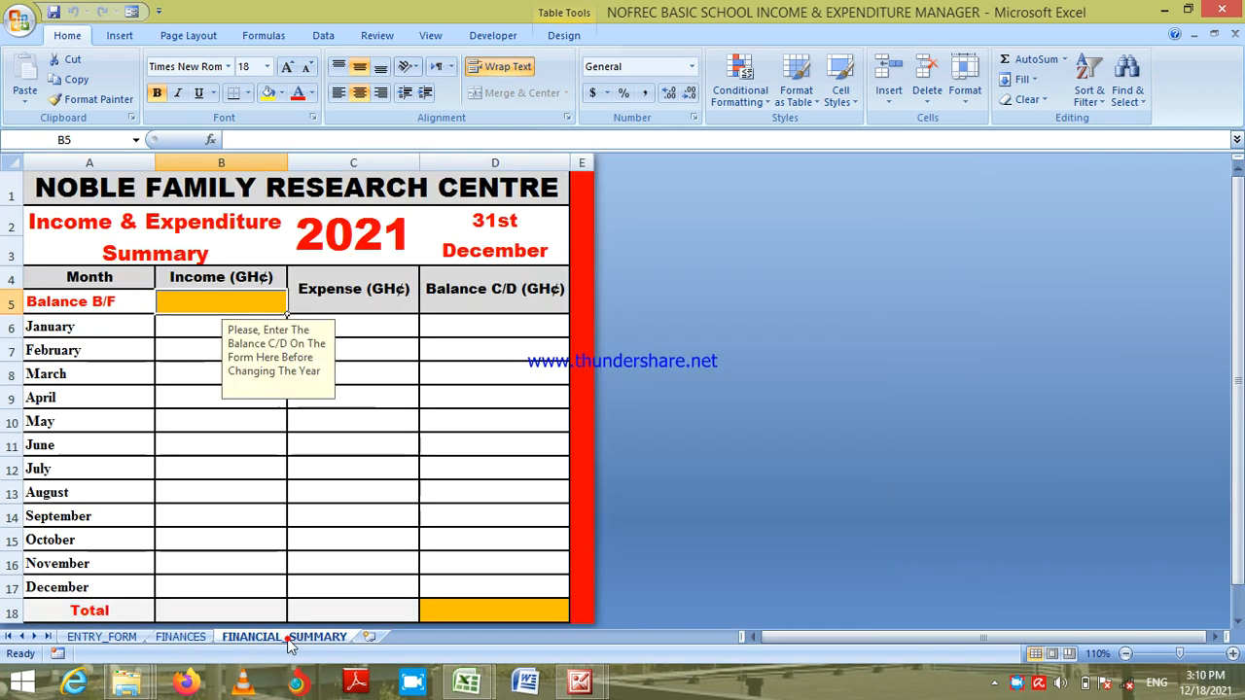
left_click(379, 513)
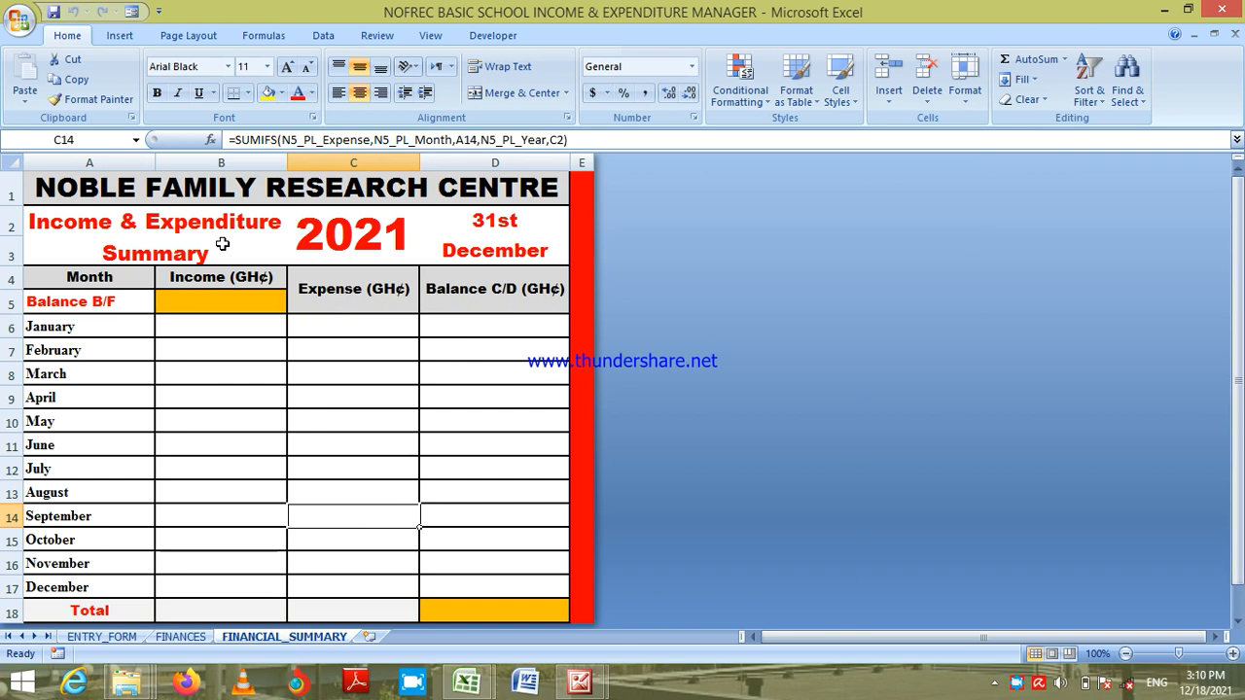
left_click(347, 248)
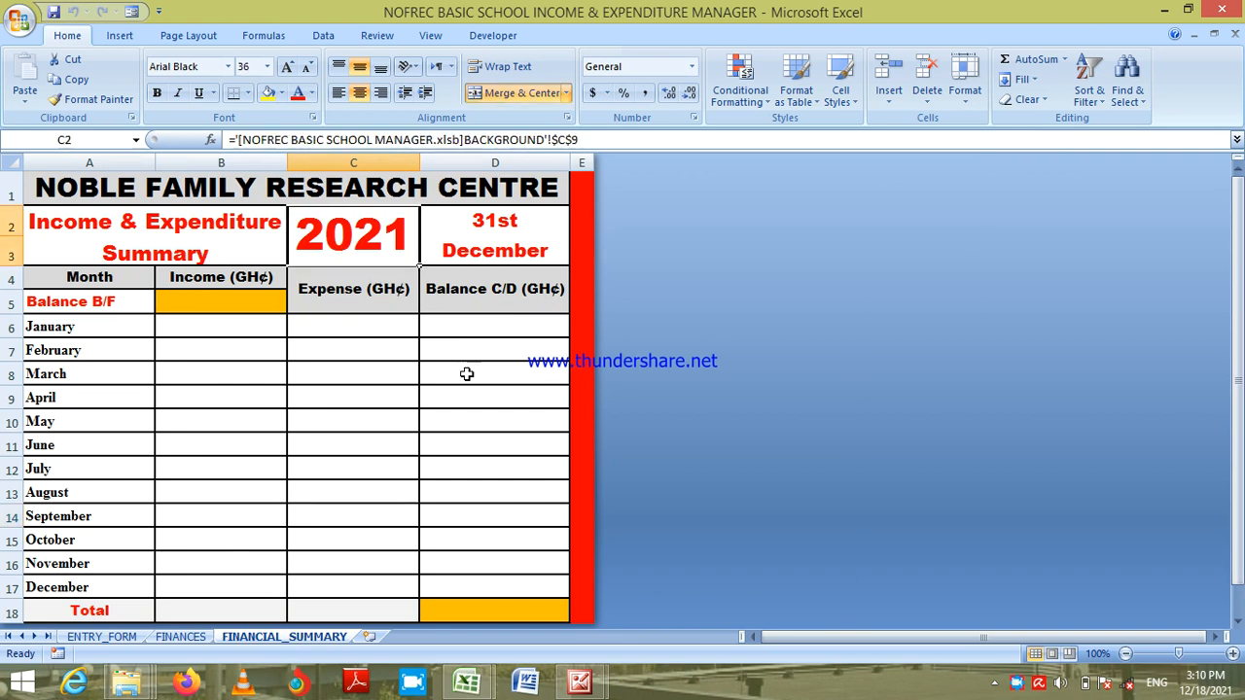
left_click(497, 220)
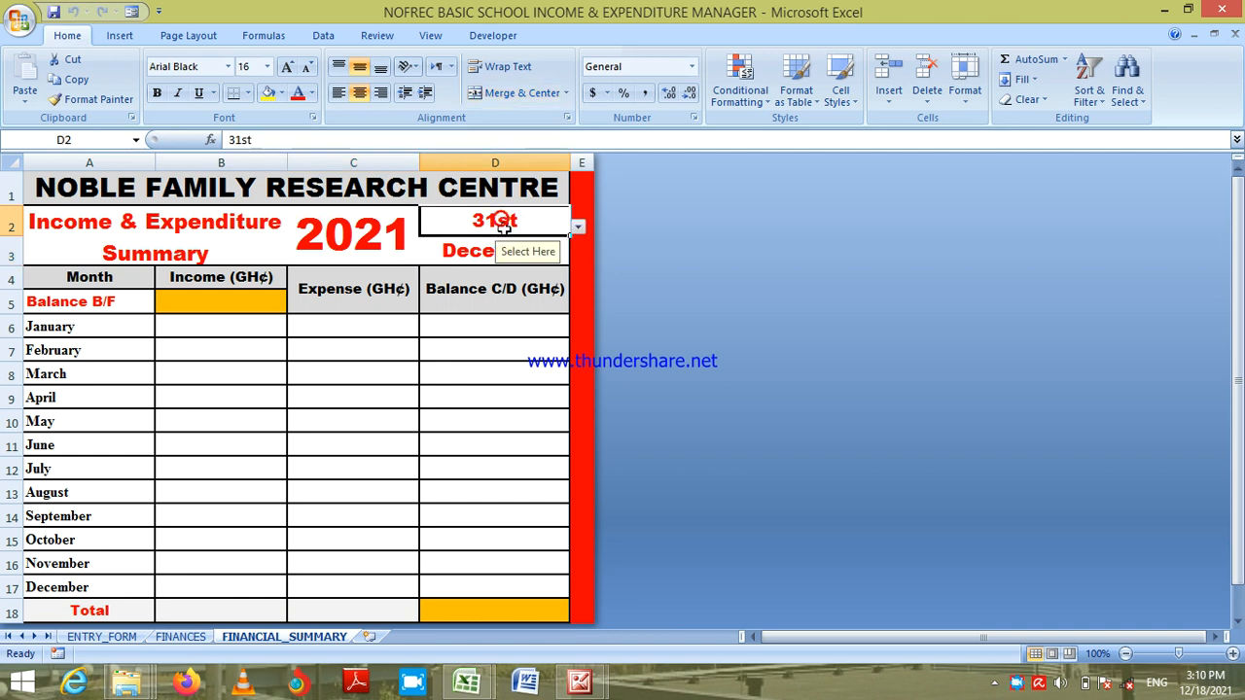
left_click(479, 248)
left_click(466, 323)
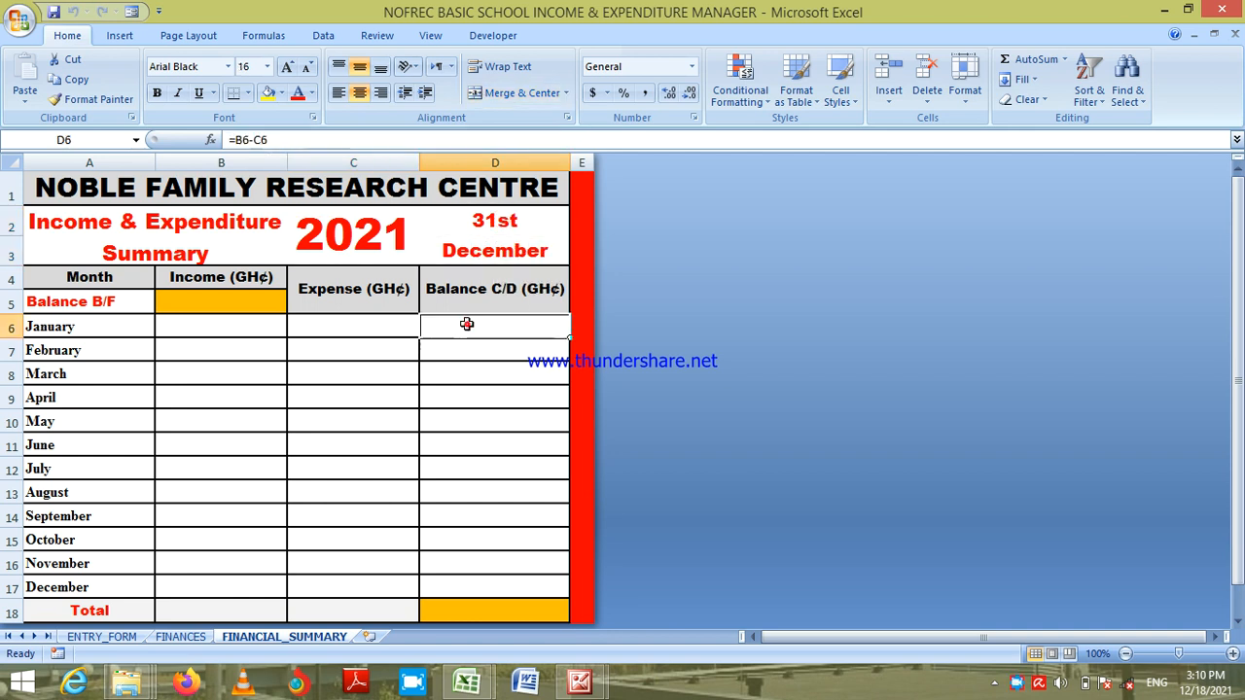
left_click(326, 245)
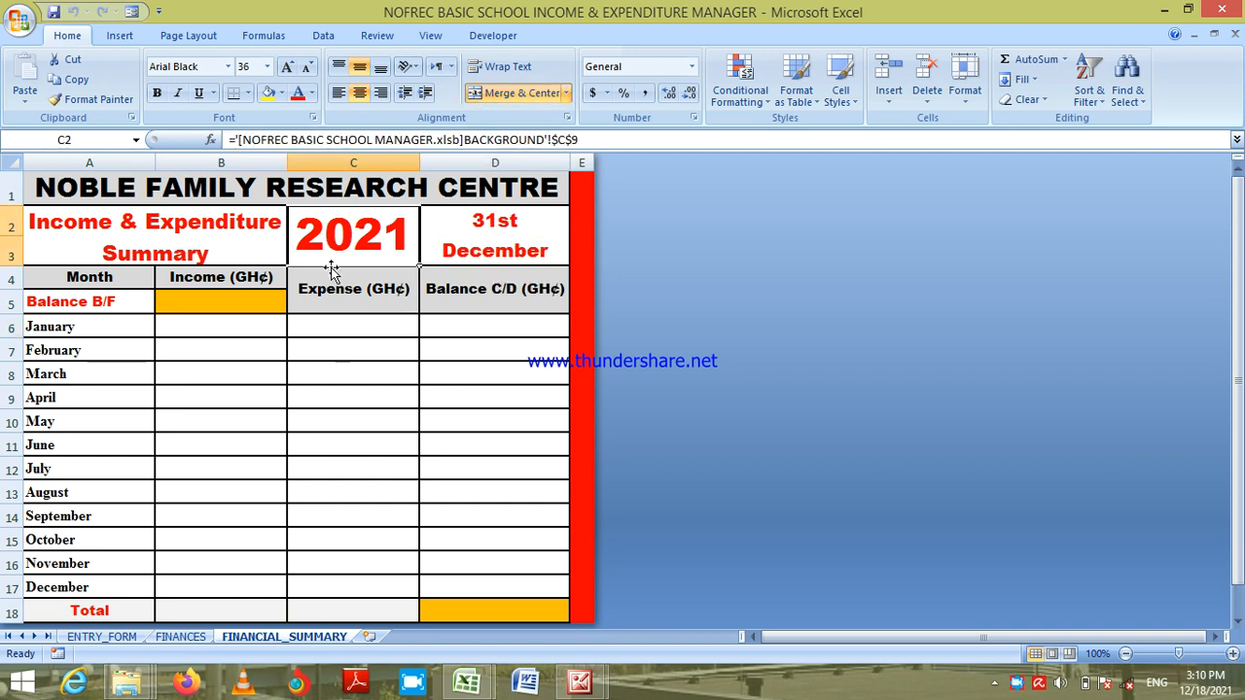
left_click(204, 234)
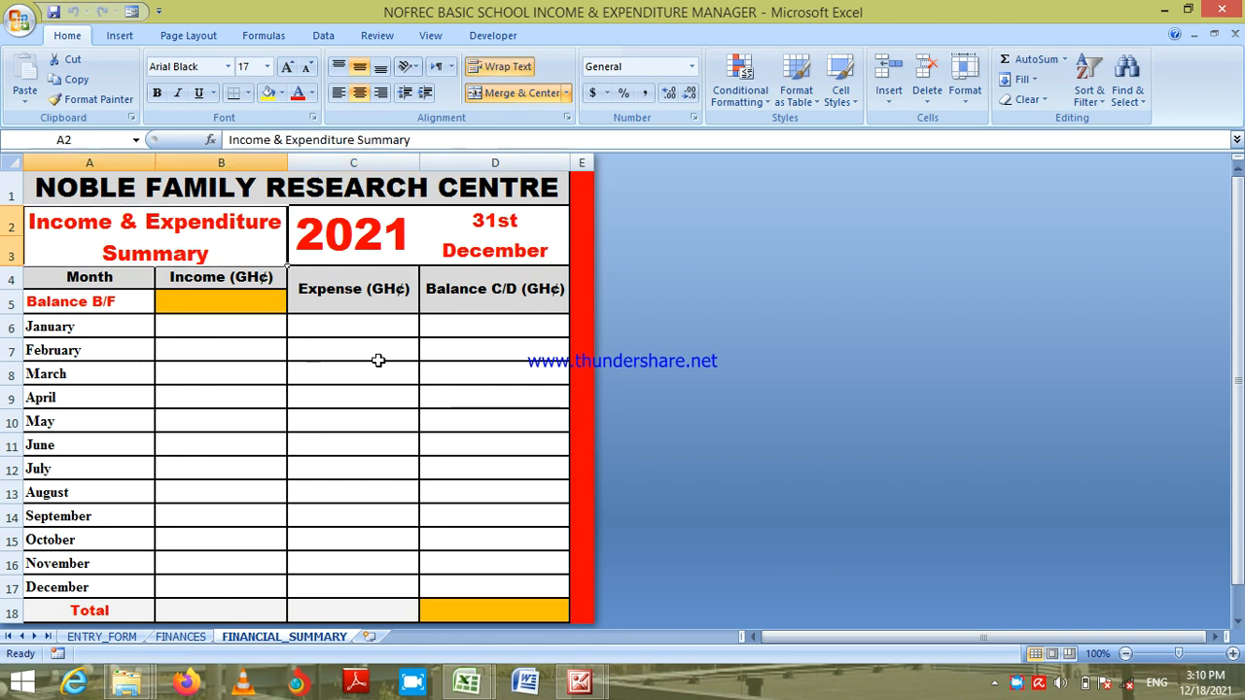
- Examine the monthly Income, Expense and Balance C/D cells of the financial summary, including their formulas for January to June
left_click(248, 323)
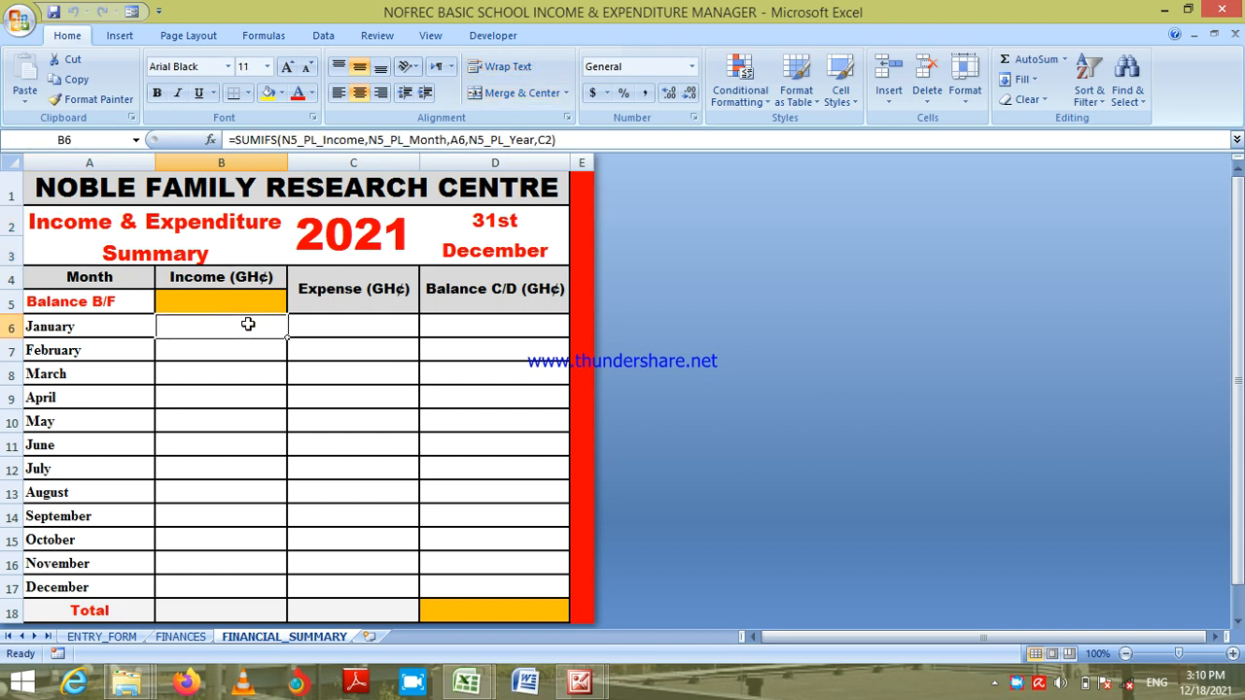
left_click(214, 278)
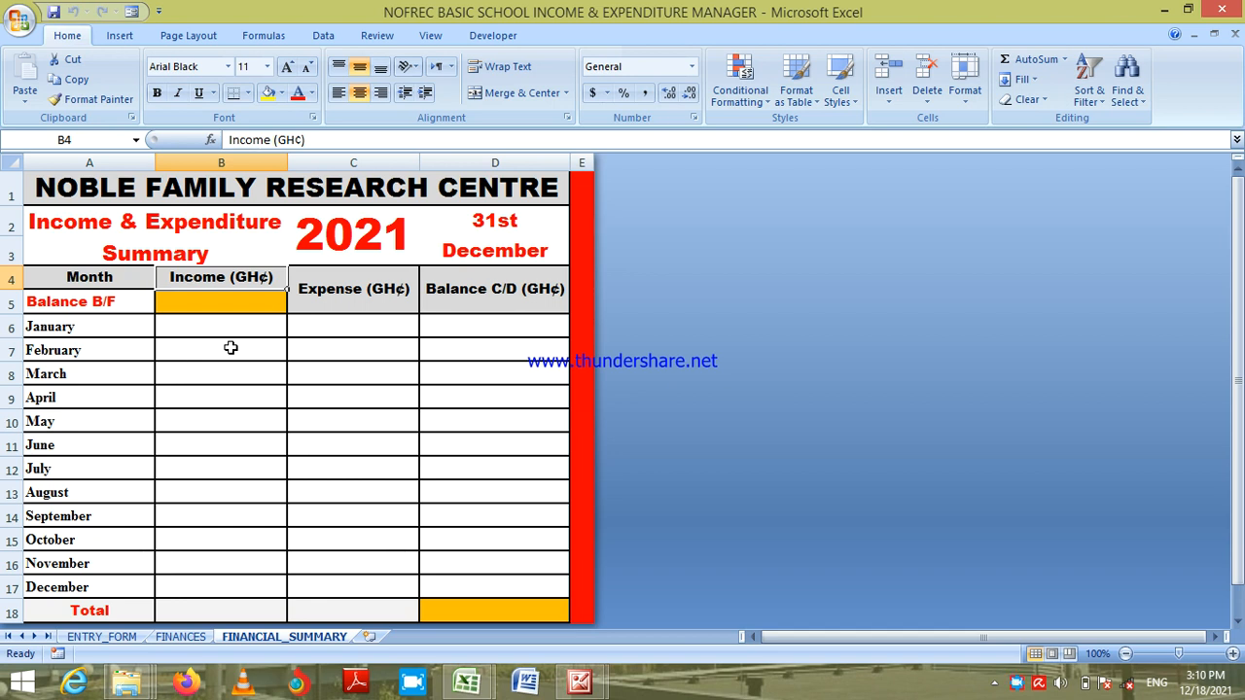
left_click(347, 294)
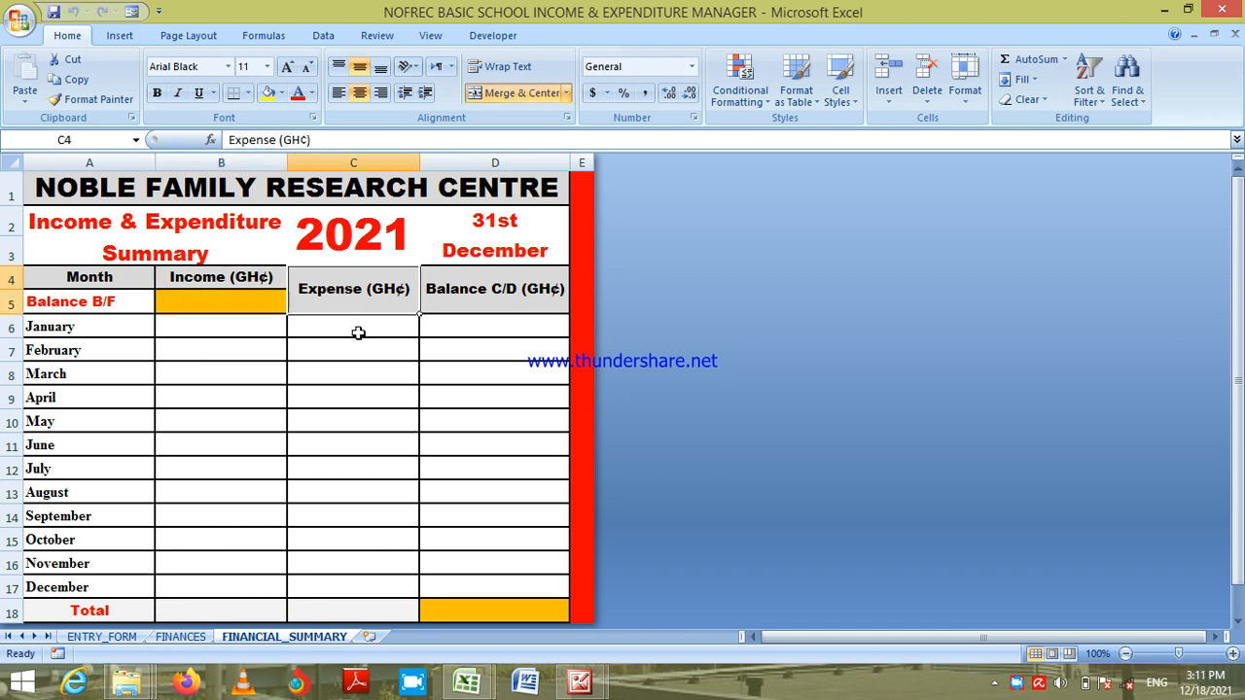
left_click(356, 333)
left_click(356, 393)
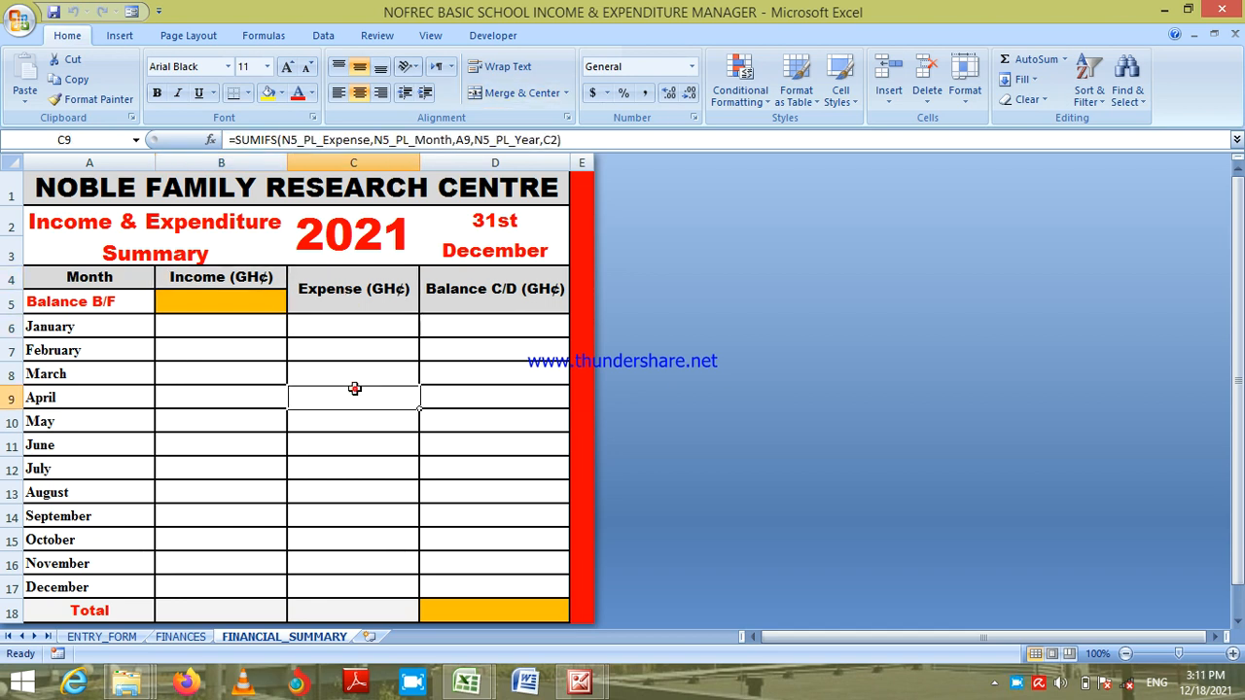
left_click(357, 442)
left_click(362, 369)
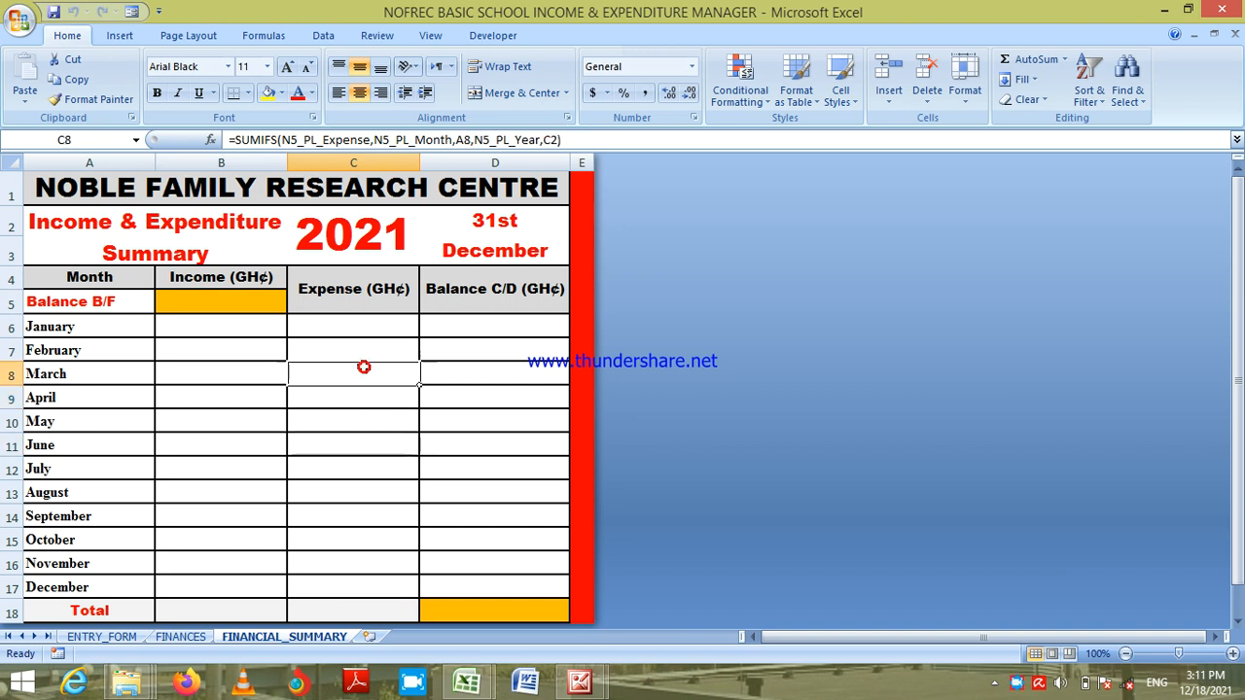
left_click(240, 379)
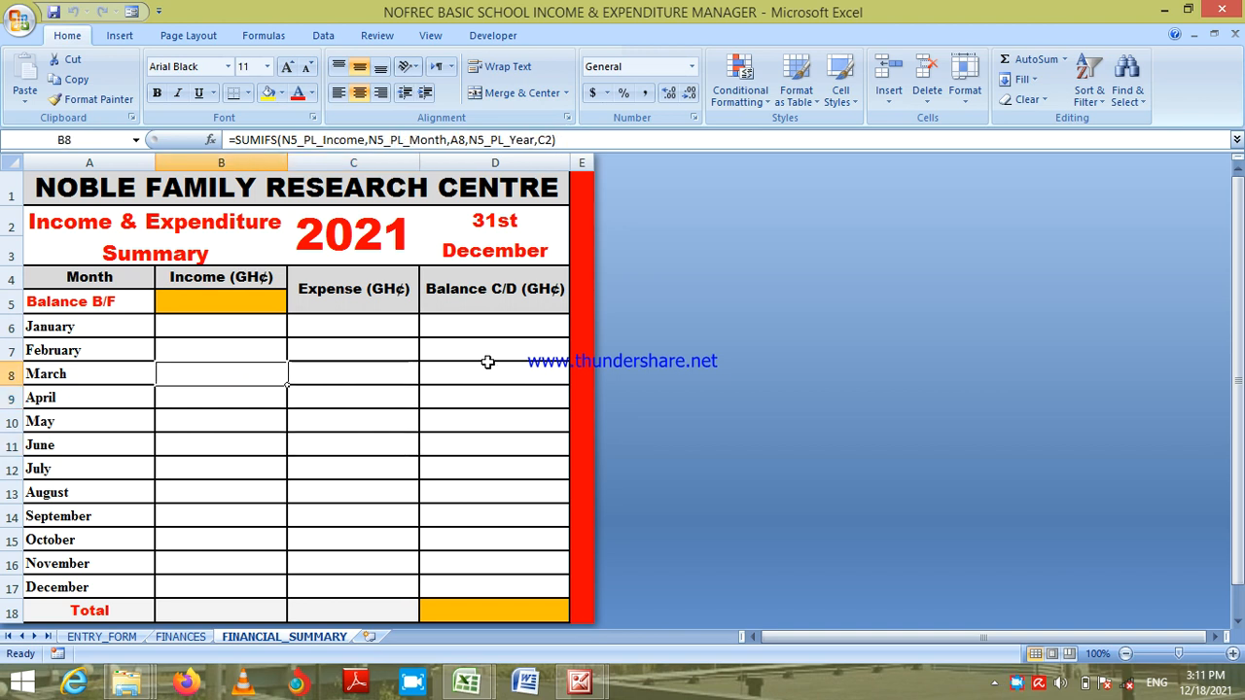
left_click(356, 350)
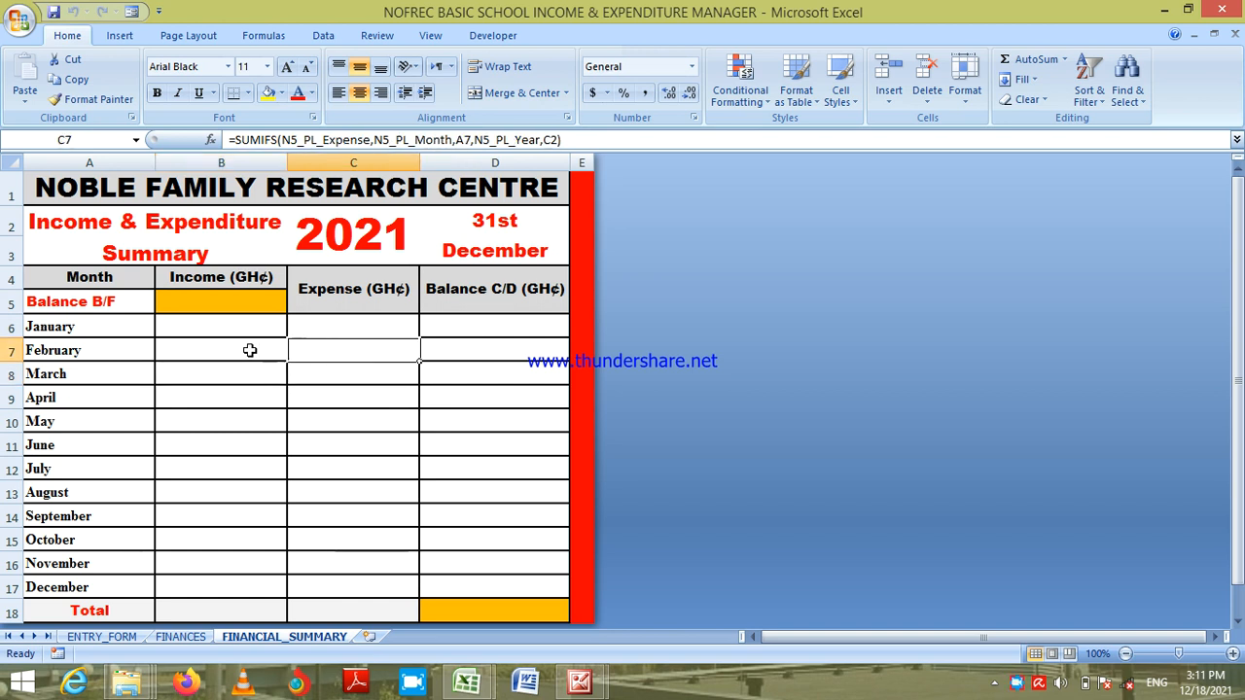
left_click(348, 330)
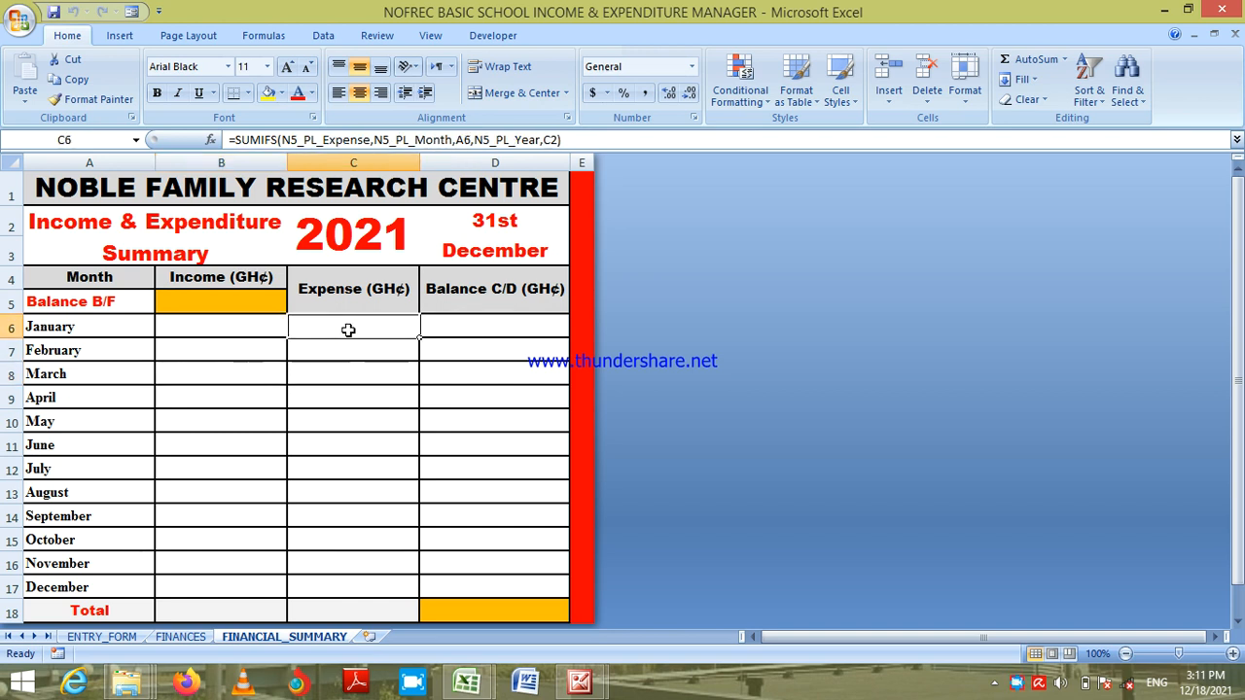
left_click(249, 331)
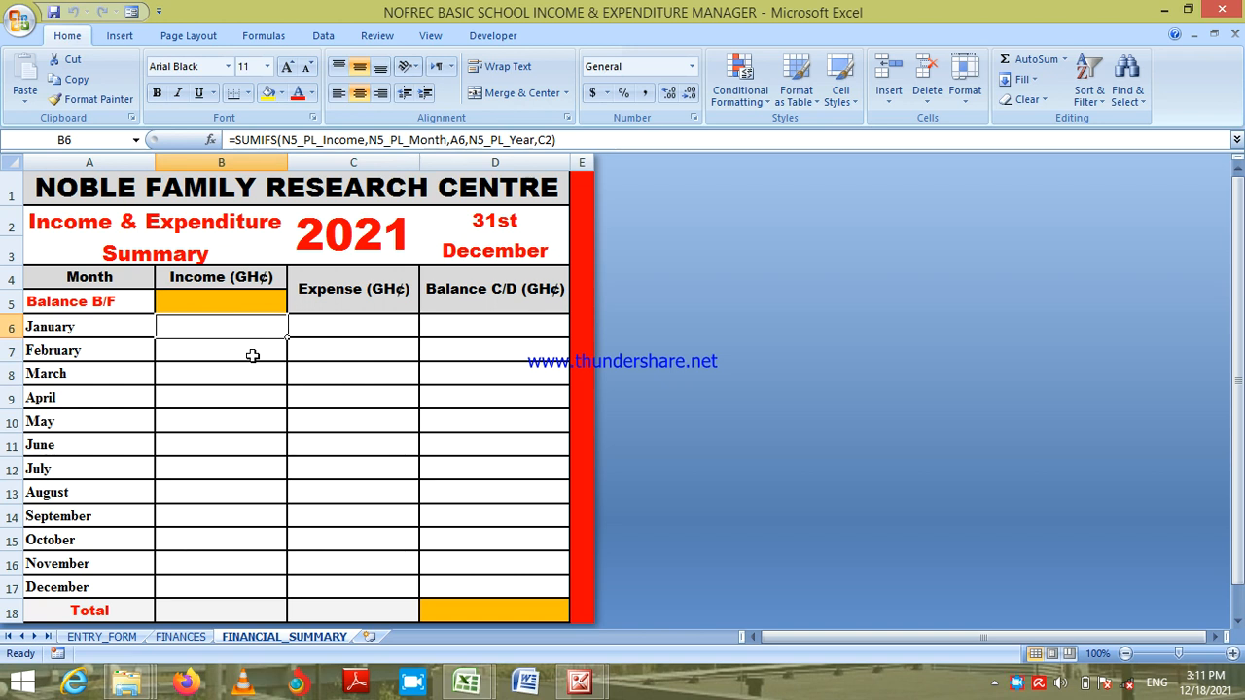
left_click(499, 327)
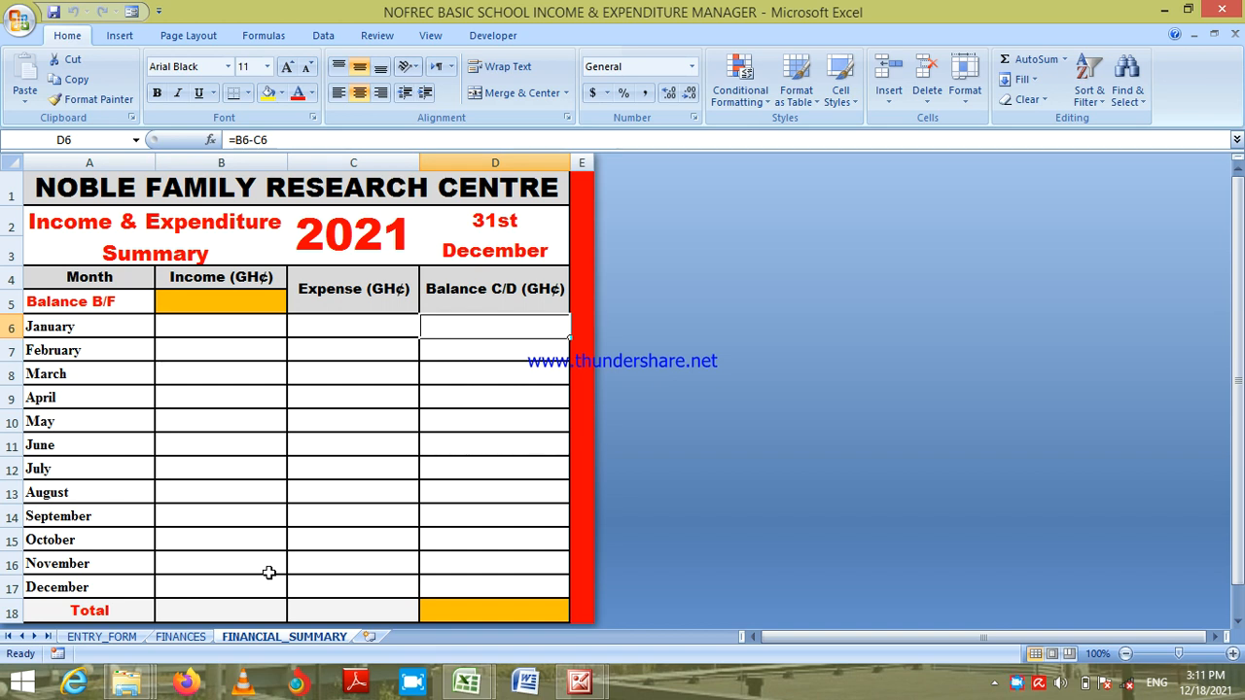
- Inspect the Income, Expense and Balance C/D formulas in the Total row, along with June's balance and the summary year
left_click(243, 619)
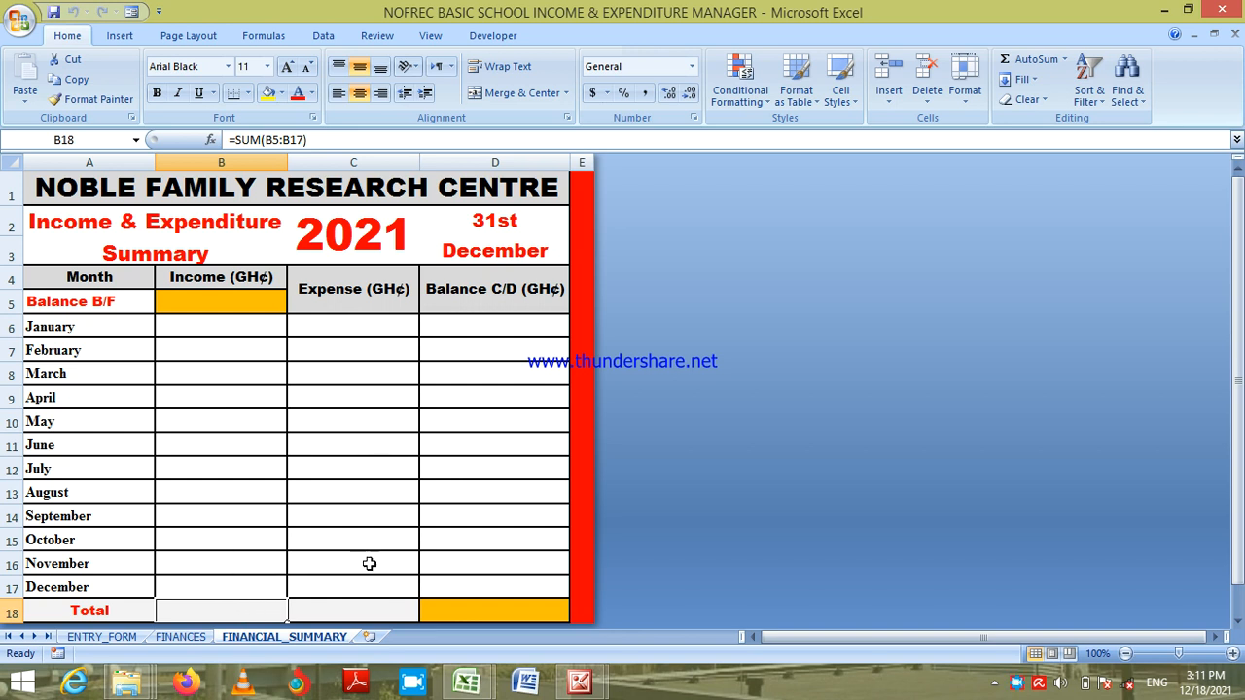
left_click(366, 607)
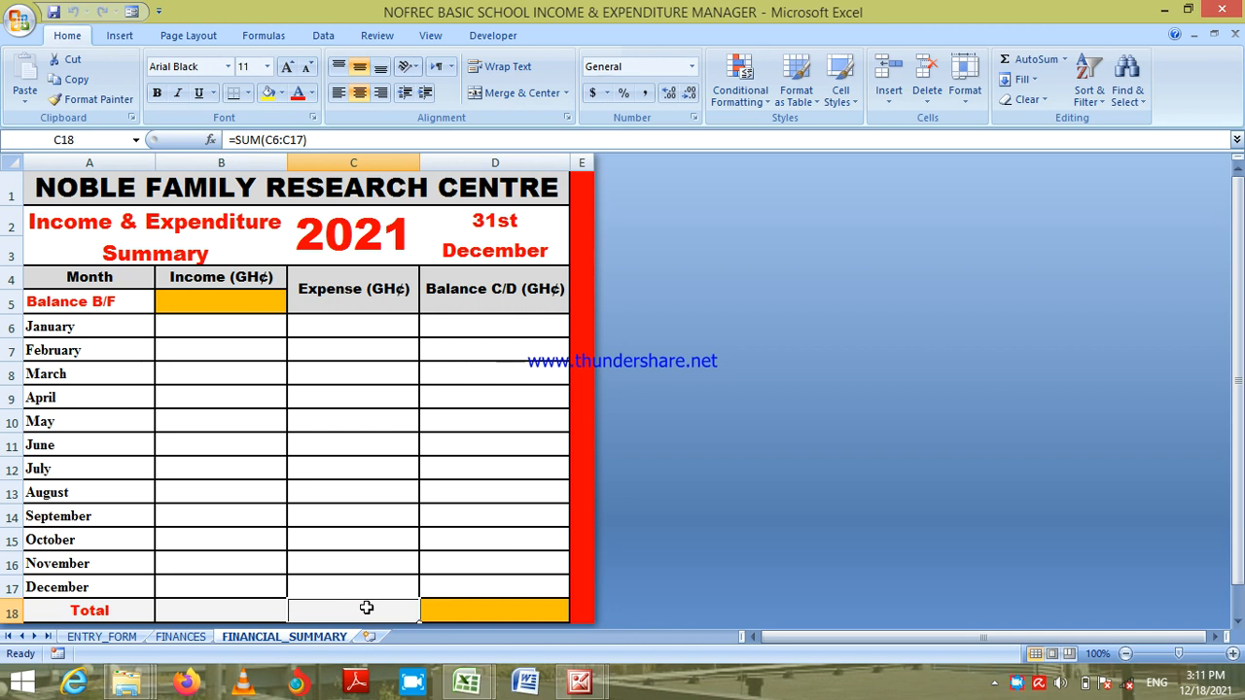
left_click(250, 606)
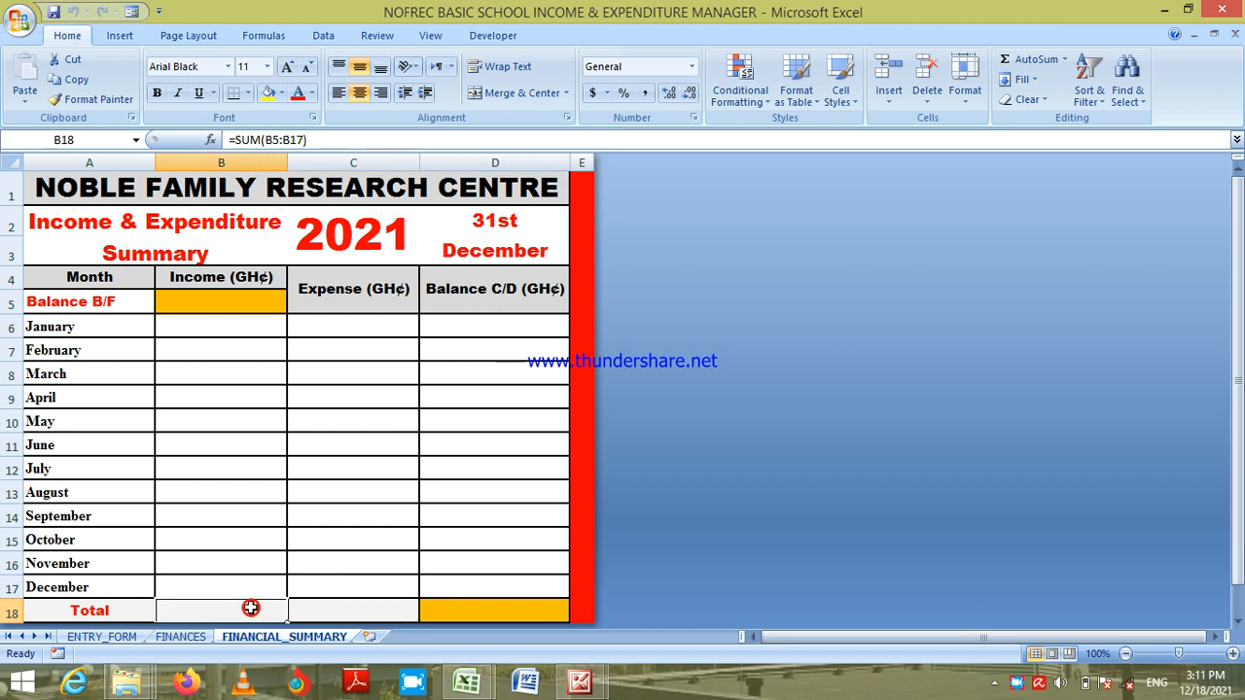
left_click(494, 610)
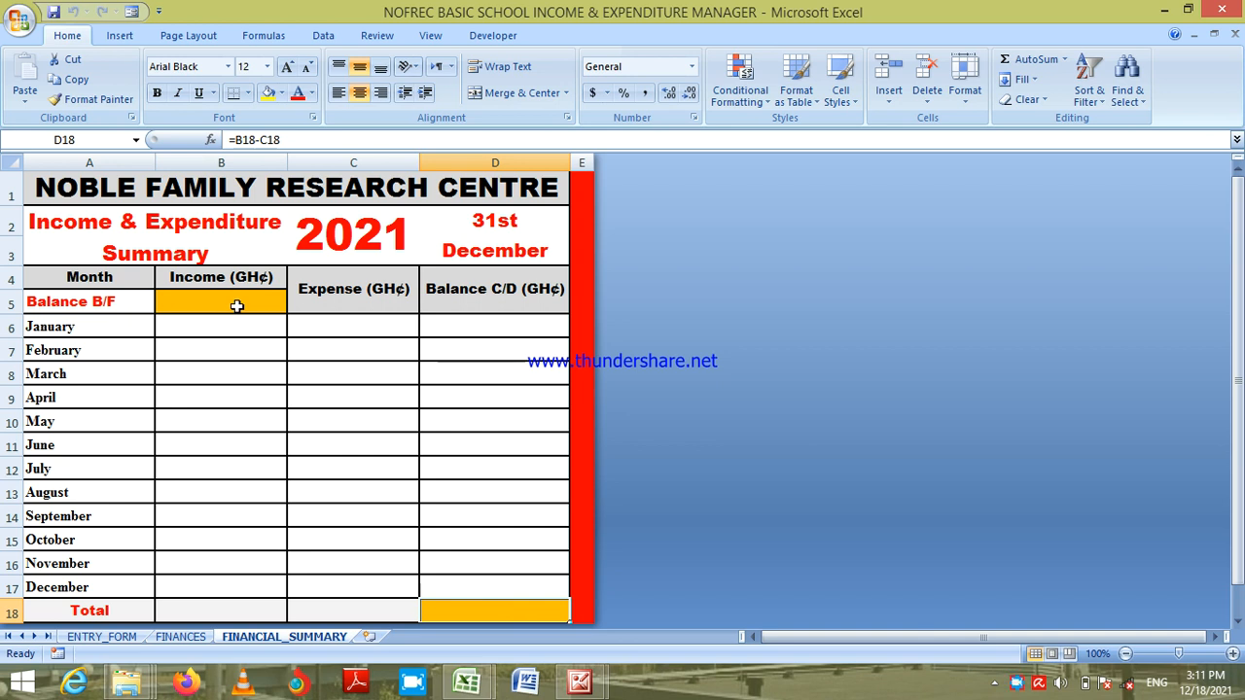
left_click(451, 441)
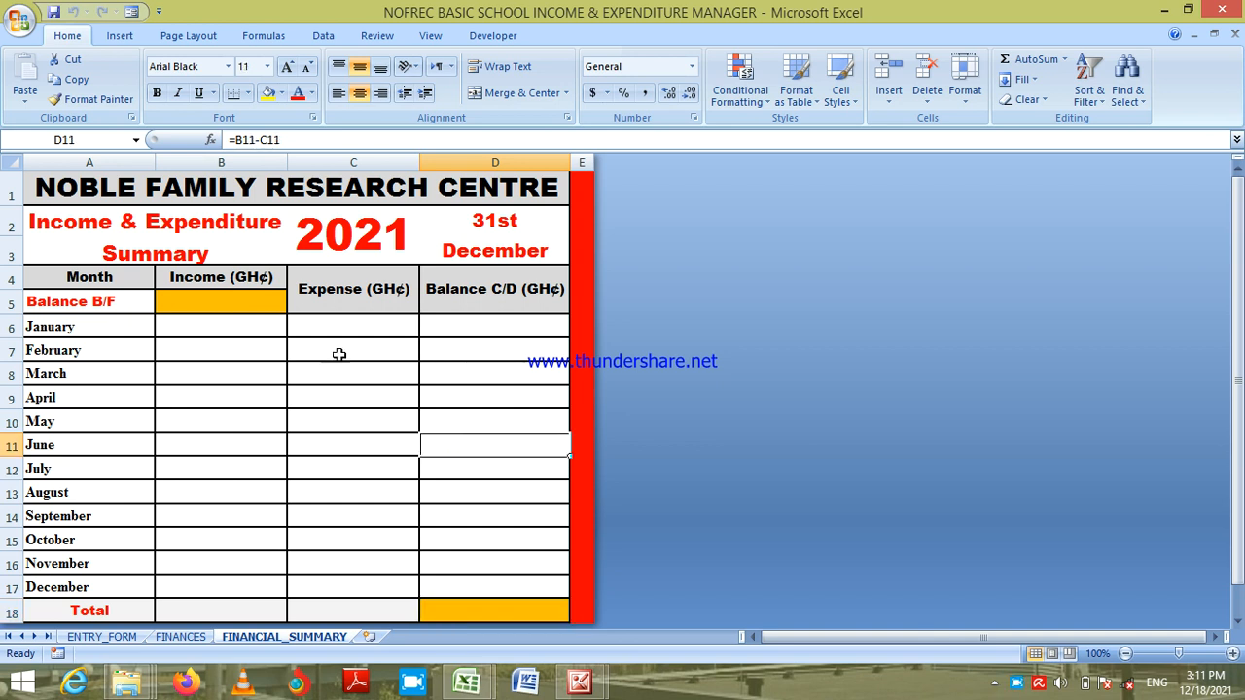
left_click(364, 233)
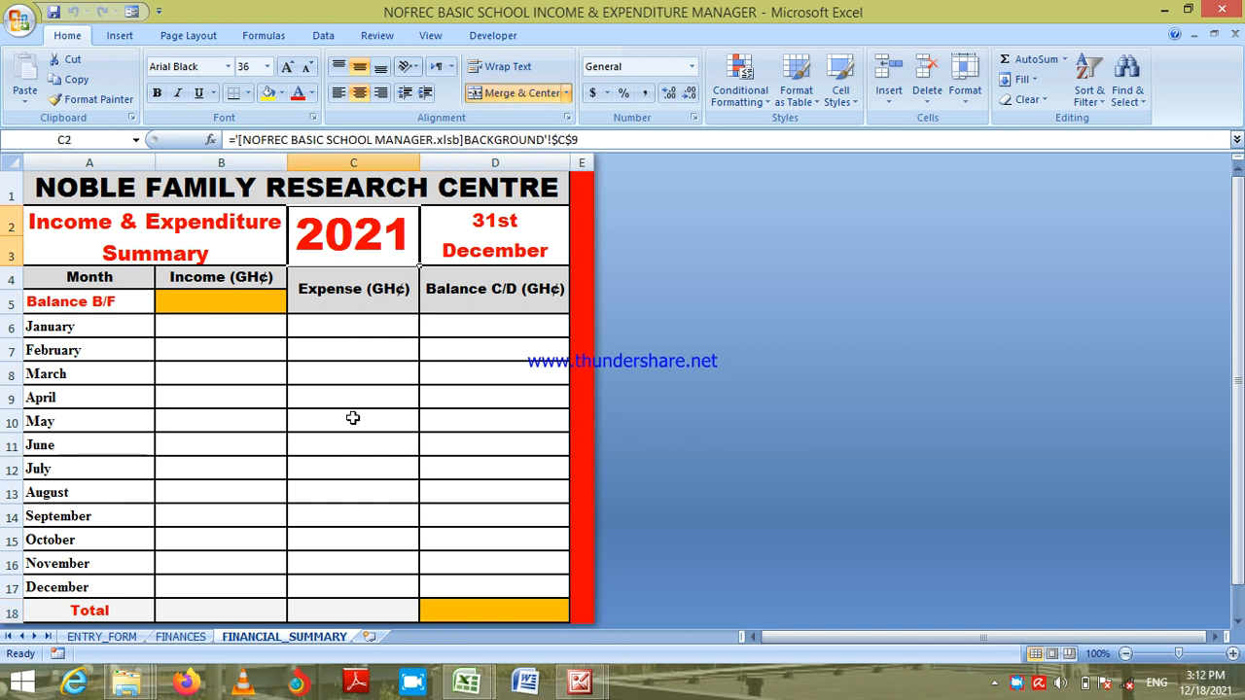
- Compare the total Balance C/D cell with the Balance B/F income cell and read the latter's entry instruction
left_click(500, 610)
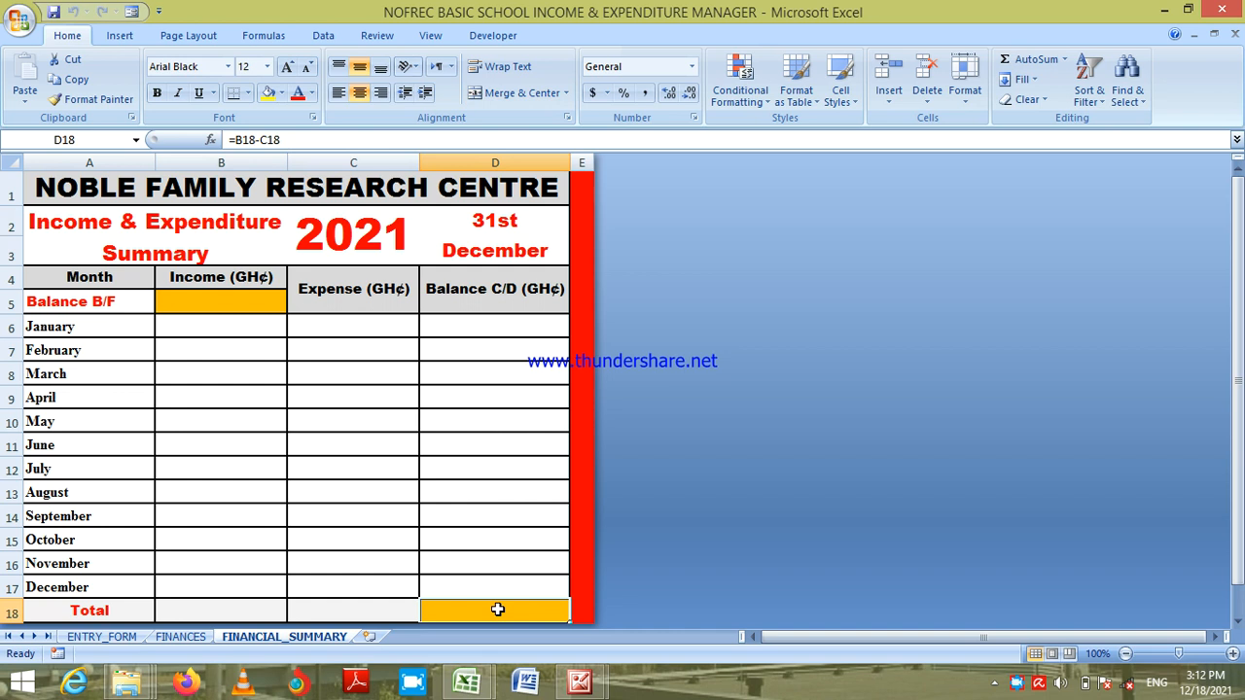
left_click(187, 301)
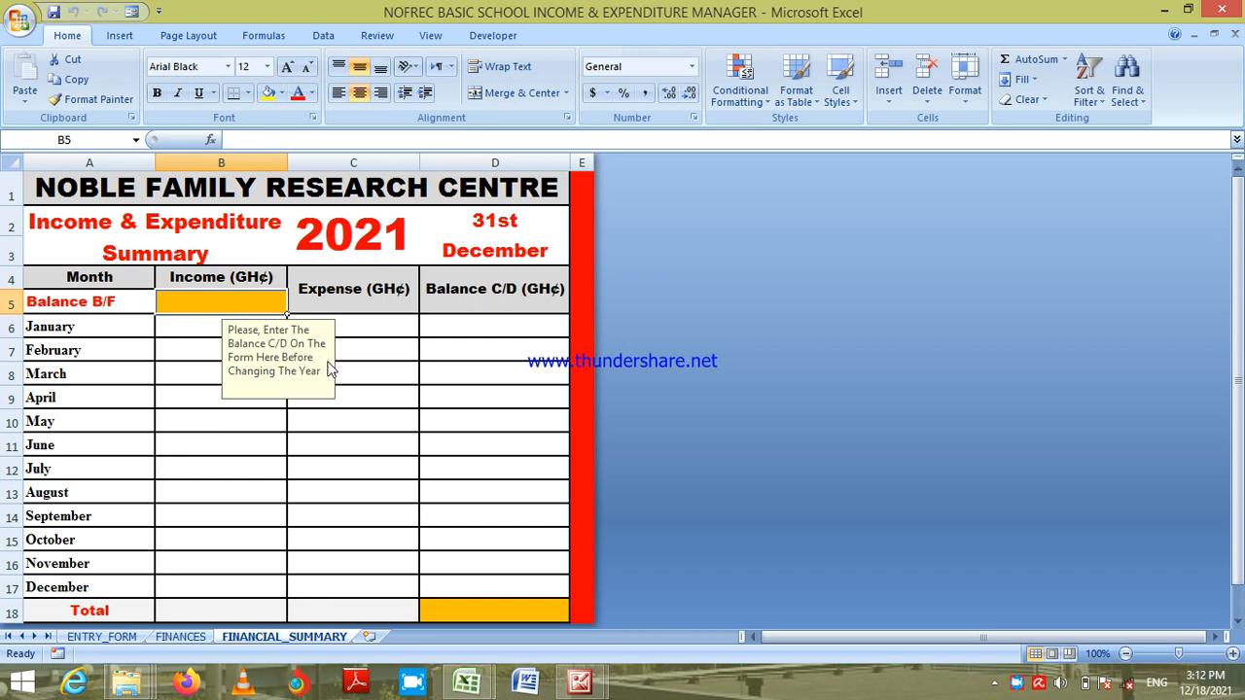
left_click(472, 618)
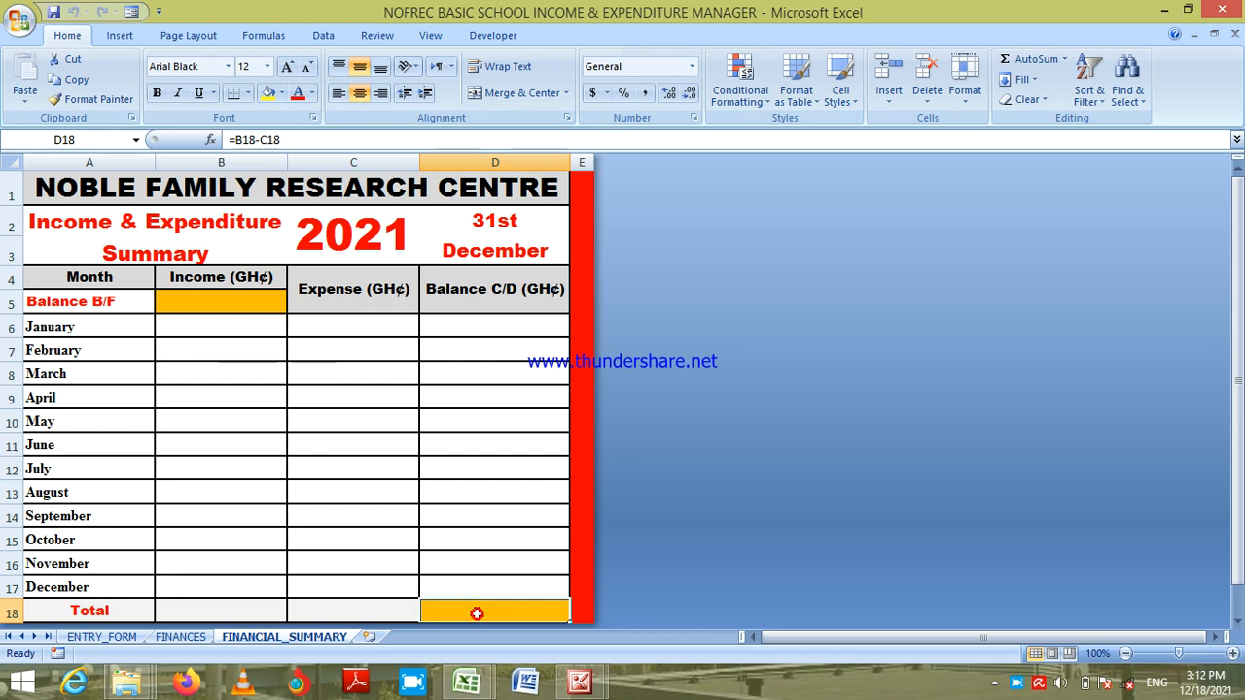
left_click(244, 302)
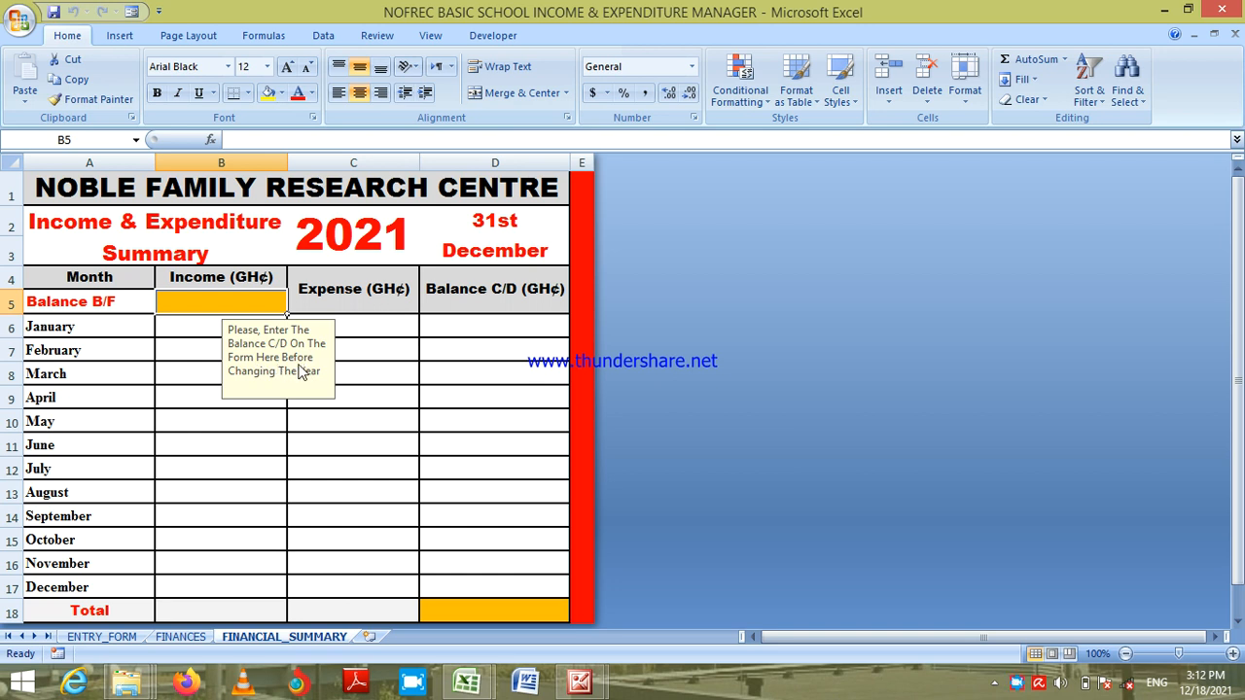
- Check the Balance C/D field on the ENTRY_FORM sheet and return to the FINANCIAL_SUMMARY sheet
left_click(117, 635)
left_click(279, 541)
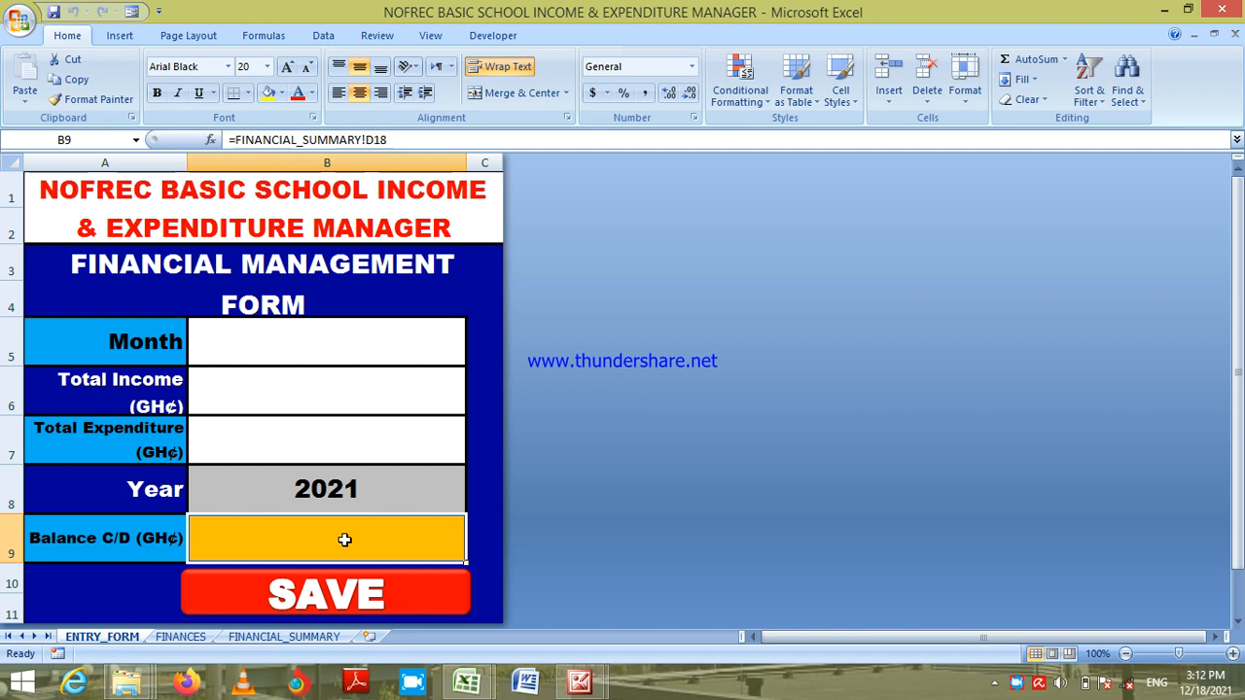
left_click(255, 639)
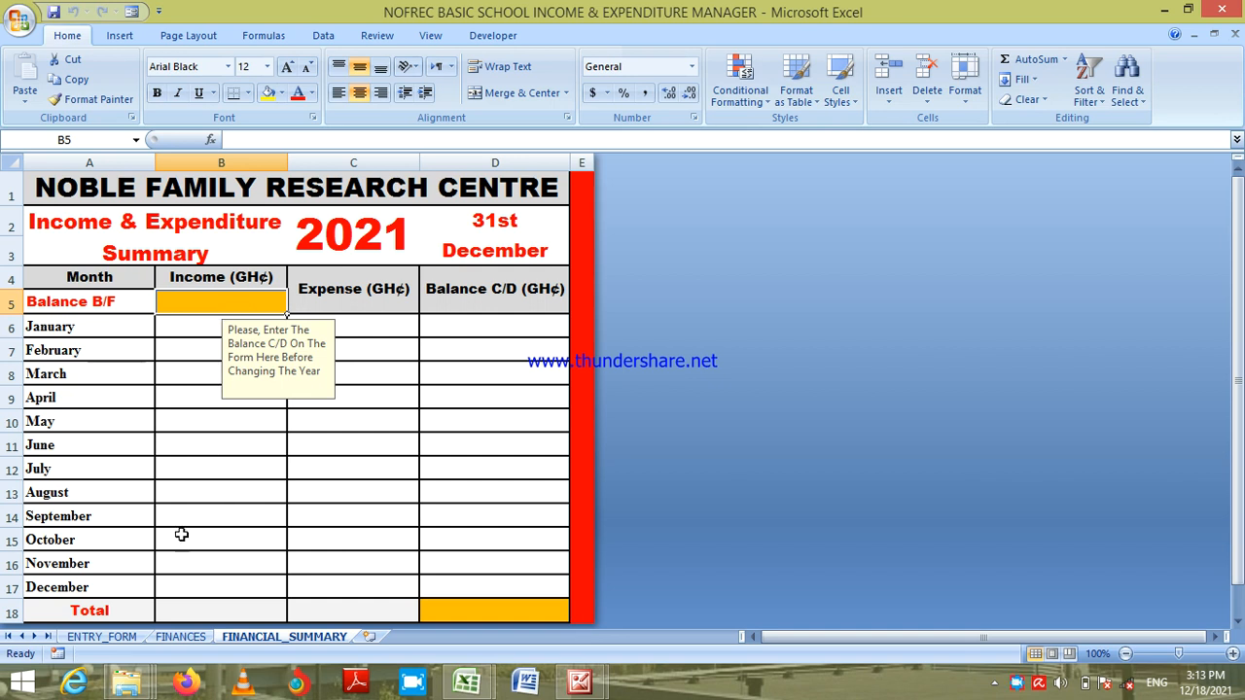
- Select the Month field on the ENTRY_FORM sheet, and open the Income Manager workbook through the INCOME link in NOFREC BASIC SCHOOL MANAGER
left_click(101, 636)
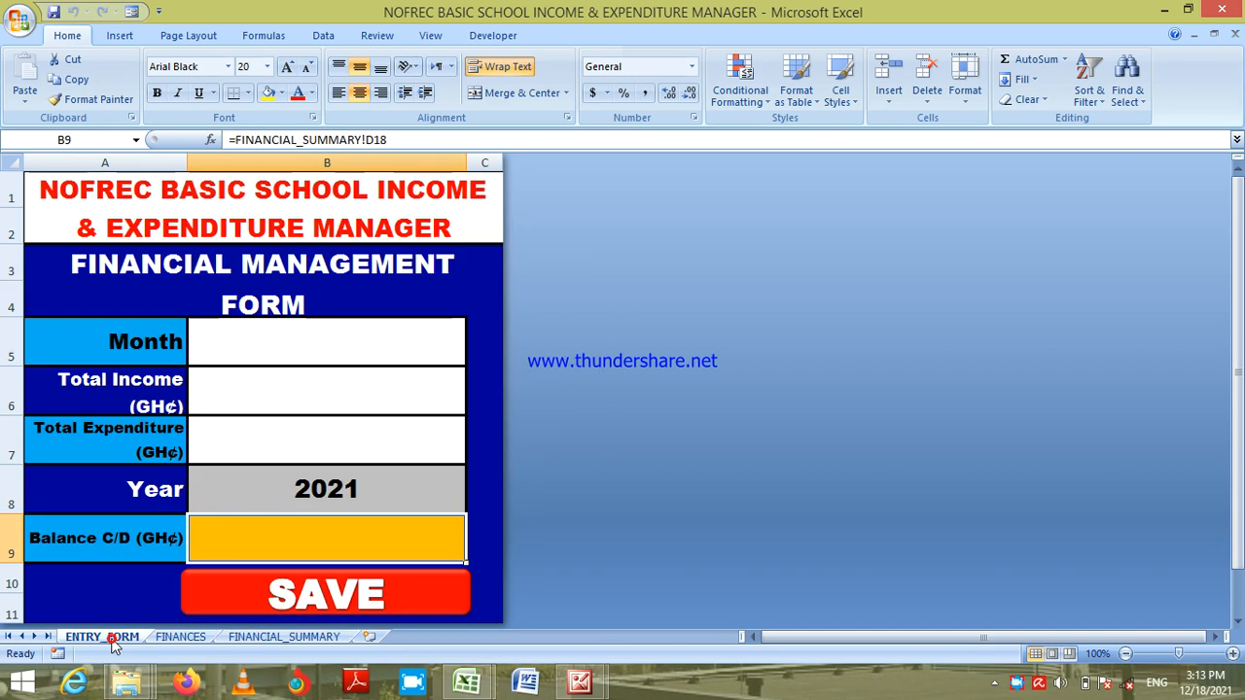
left_click(375, 335)
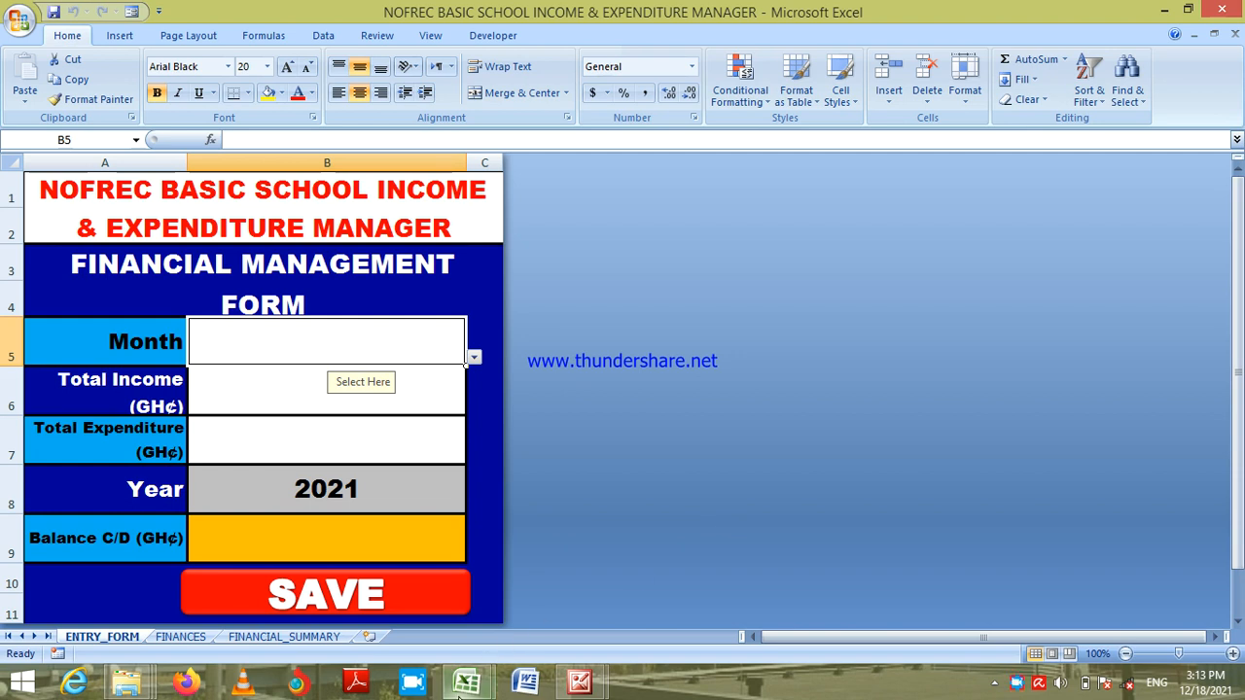
mouse_move(459, 696)
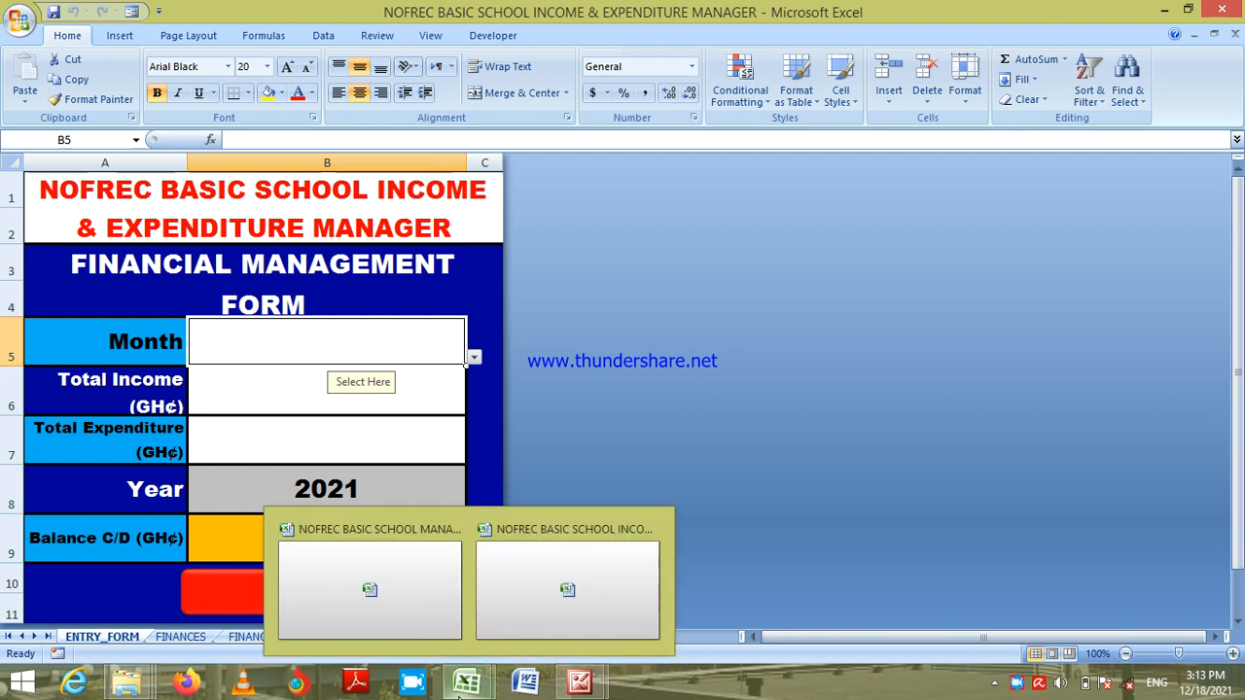
left_click(396, 611)
left_click(786, 608)
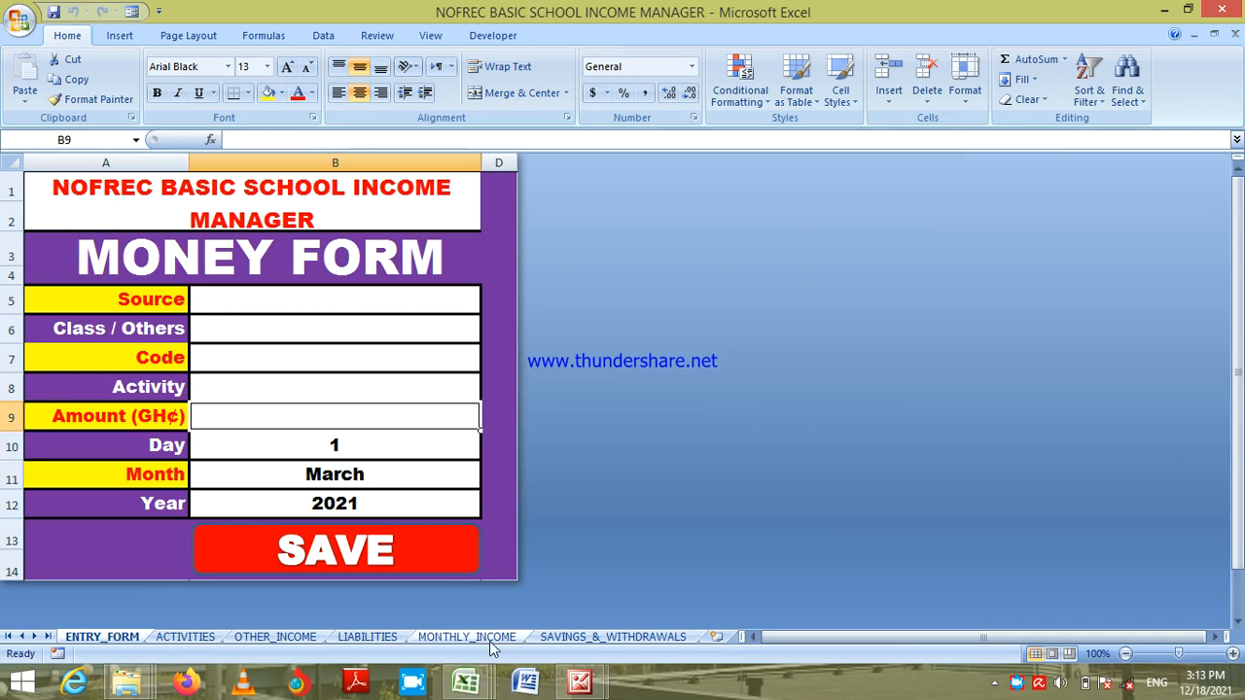
- Open the Expense & Purchases Manager workbook through the EXPENSE & PUR. link in NOFREC BASIC SCHOOL MANAGER
left_click(477, 689)
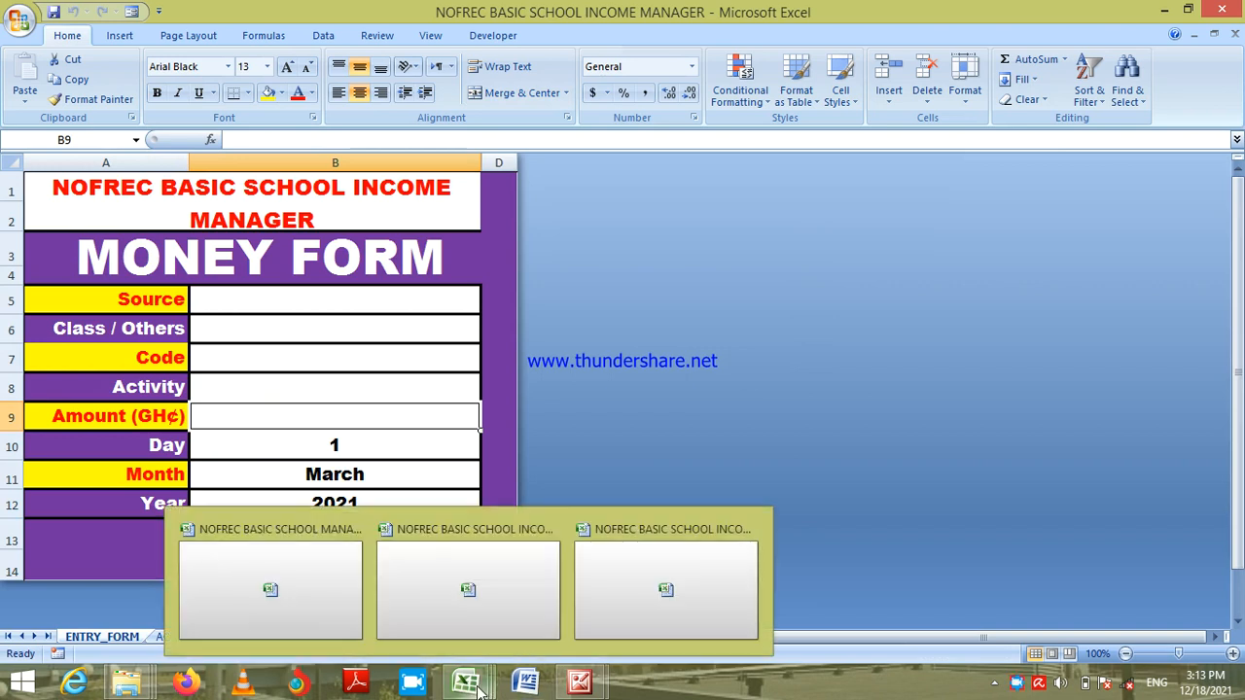
left_click(328, 616)
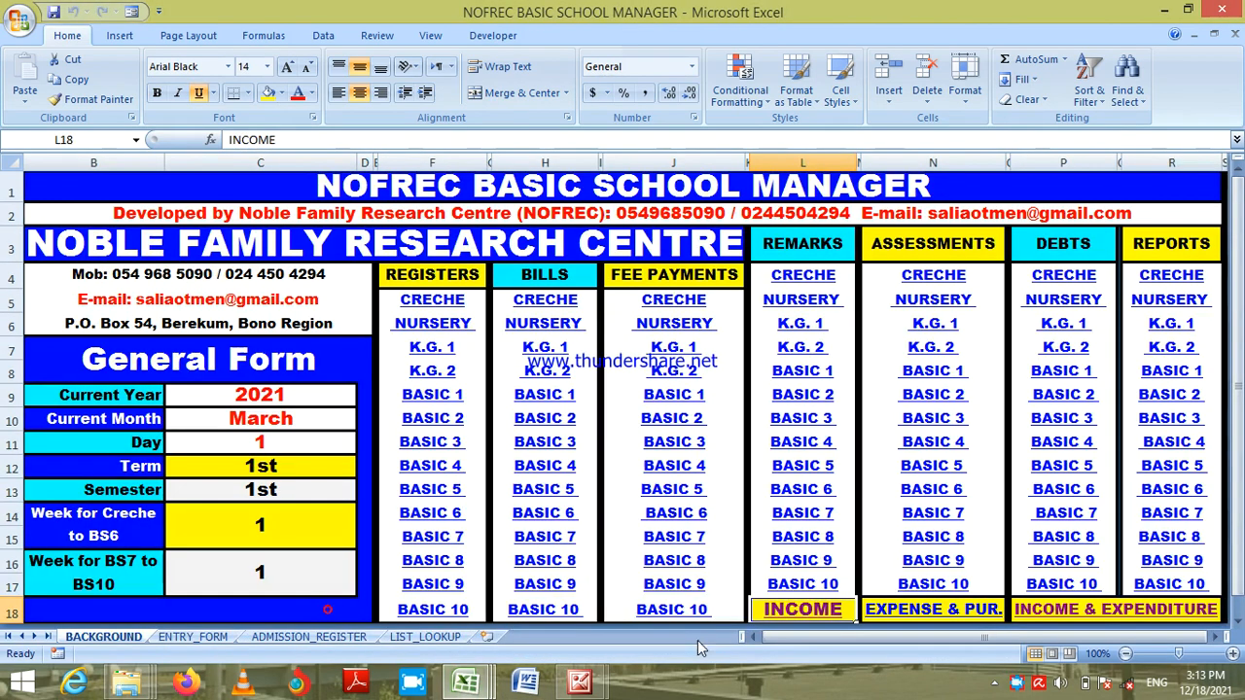
left_click(940, 612)
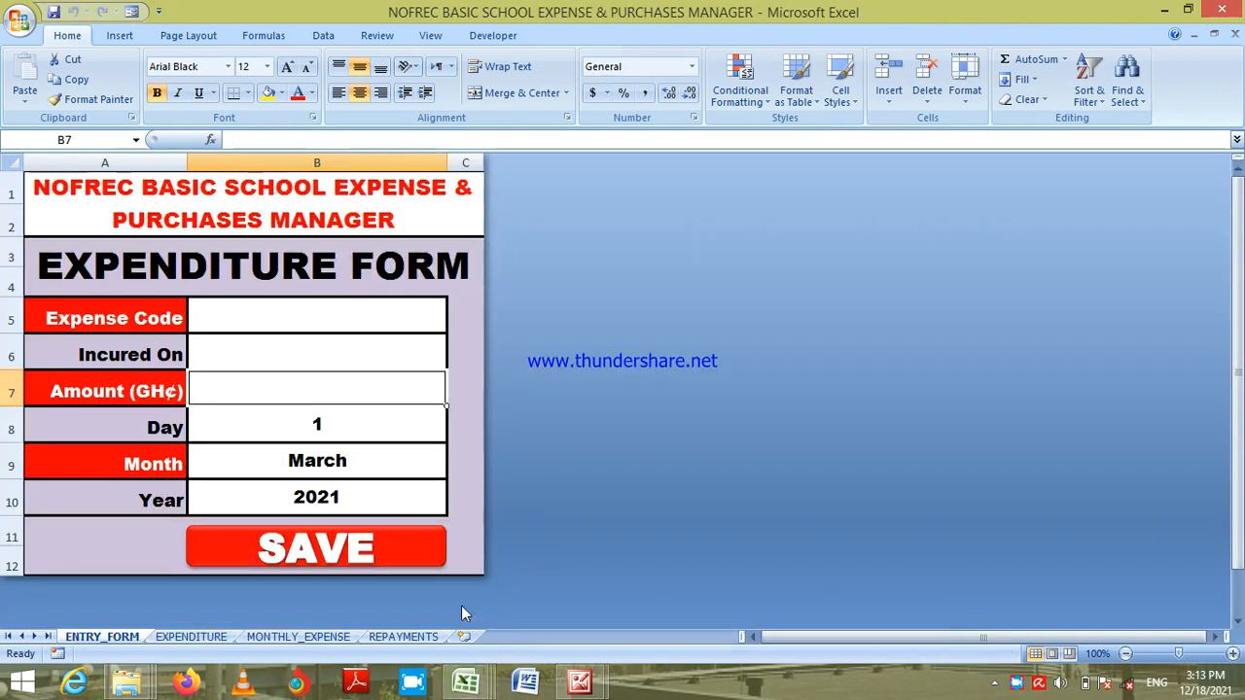
- Inspect January's Staff Salary, Stationery, Others and overall total formulas on the MONTHLY_EXPENSE sheet
left_click(298, 637)
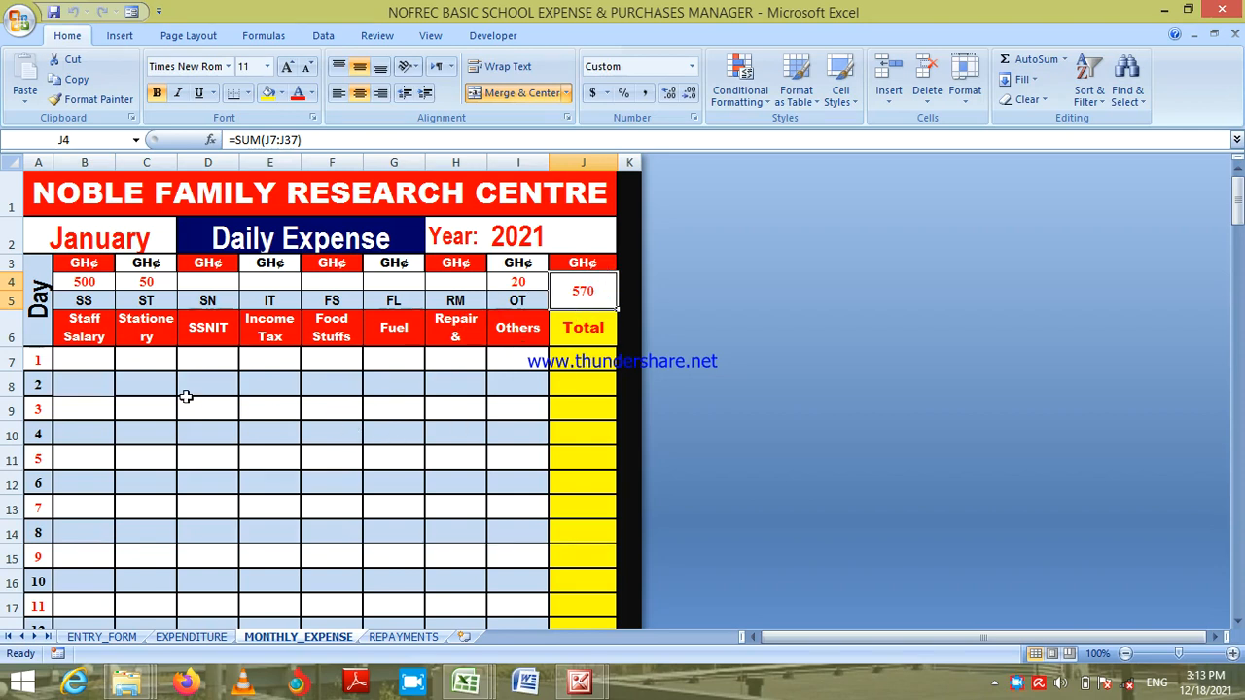
left_click(84, 281)
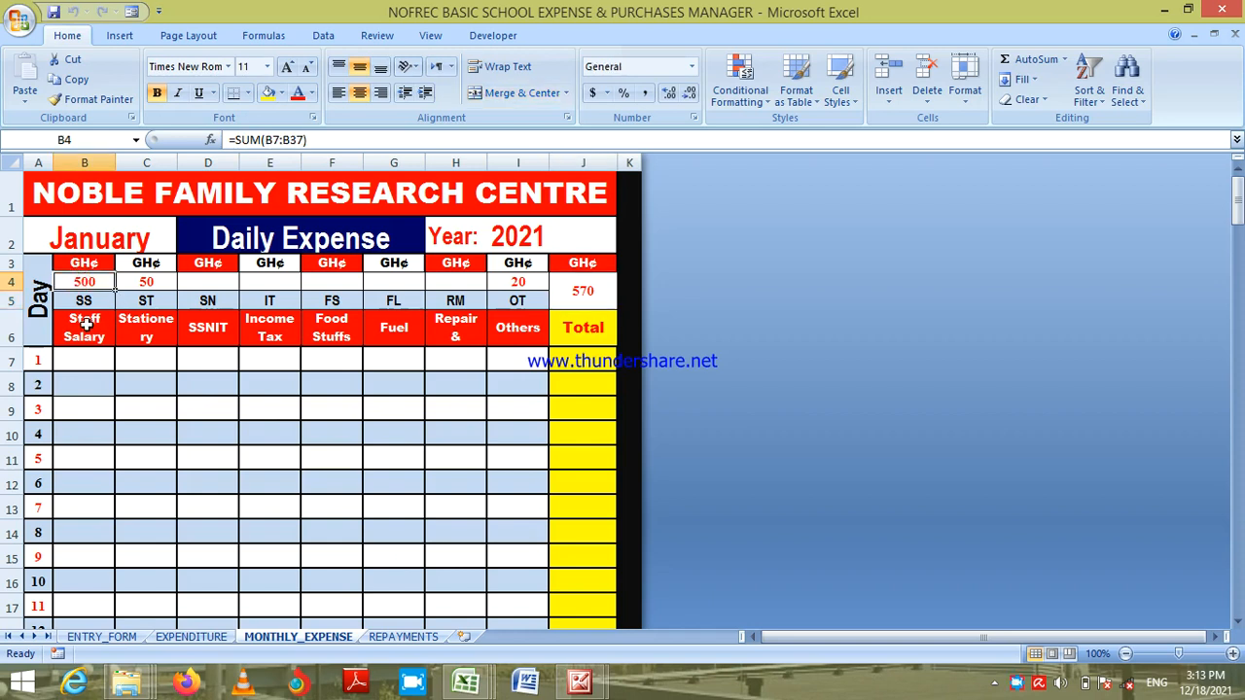
left_click(147, 282)
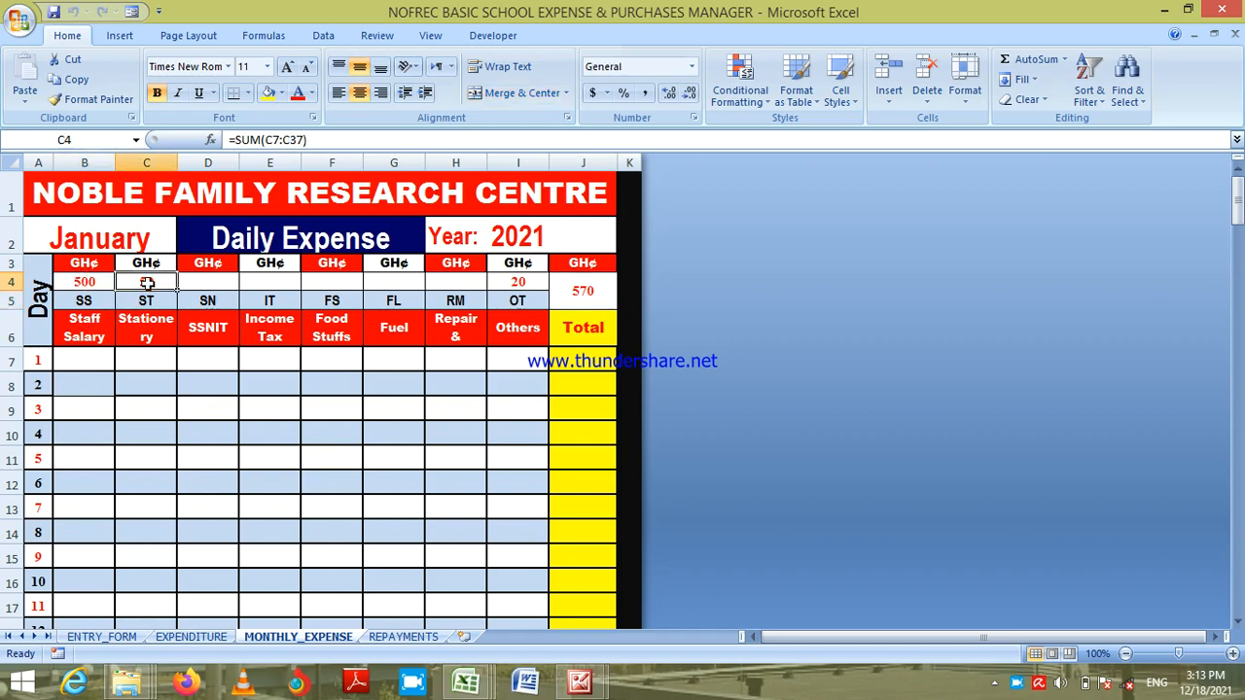
left_click(511, 286)
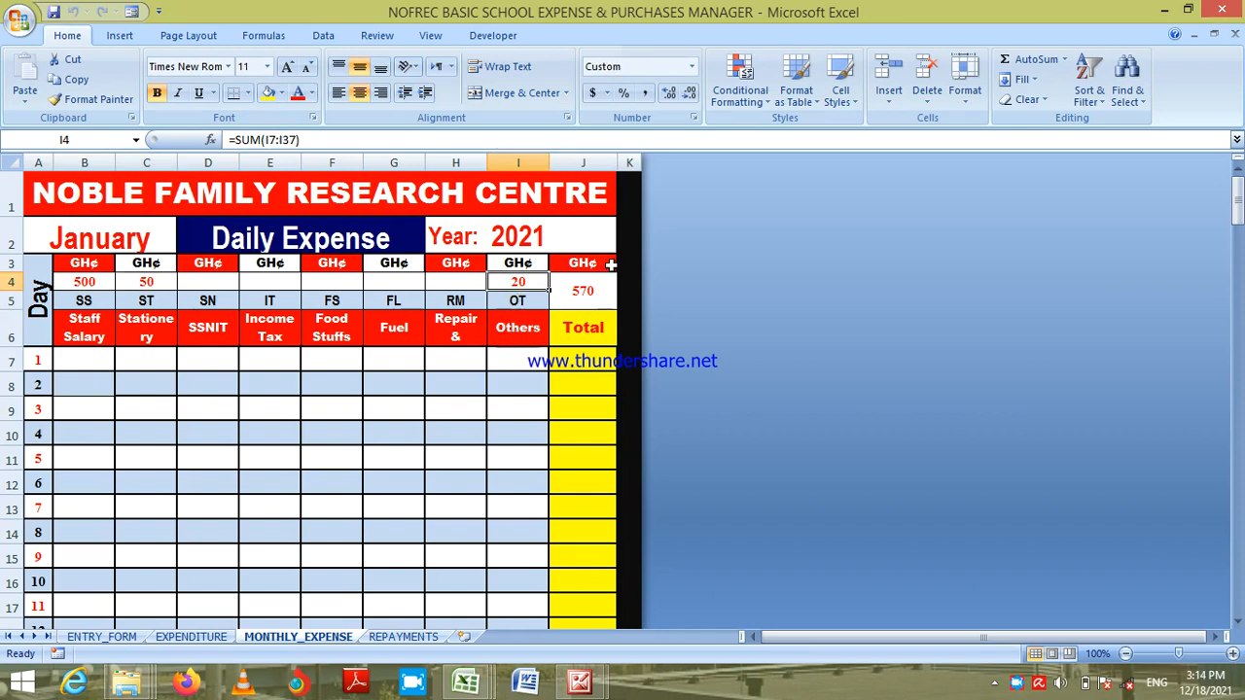
left_click(588, 290)
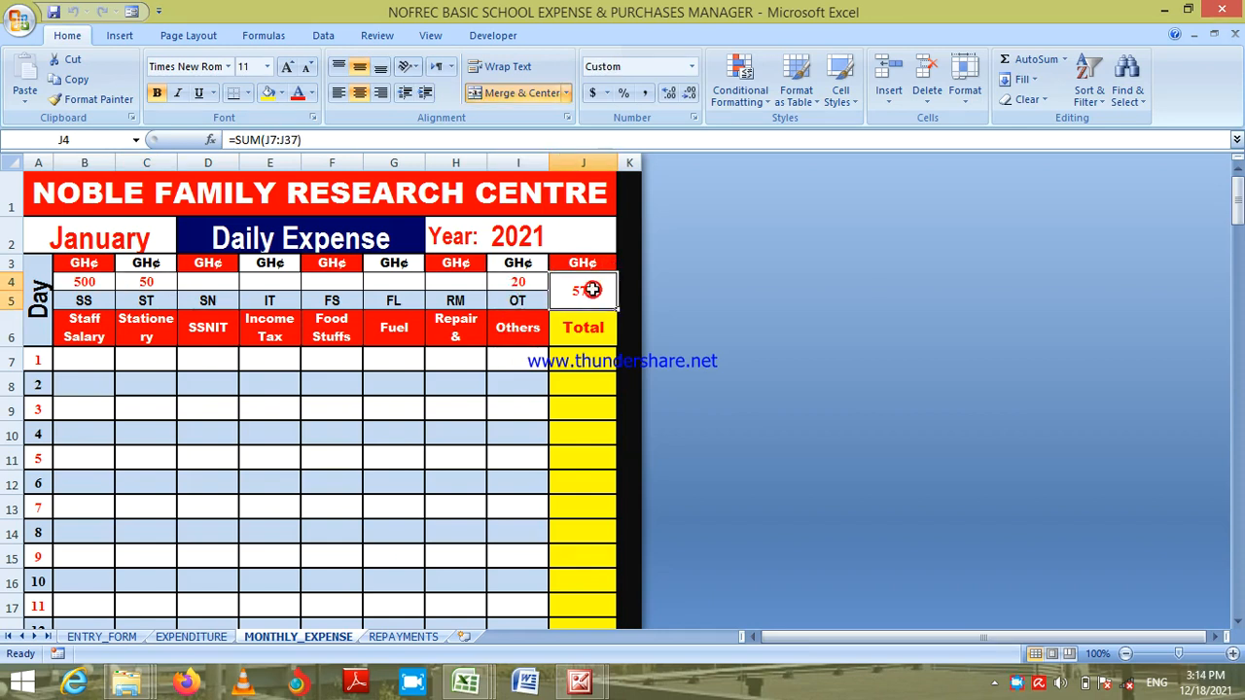
- Examine March's day 1 total and day 2 Borrowing Repayment formulas on the REPAYMENTS sheet
left_click(393, 637)
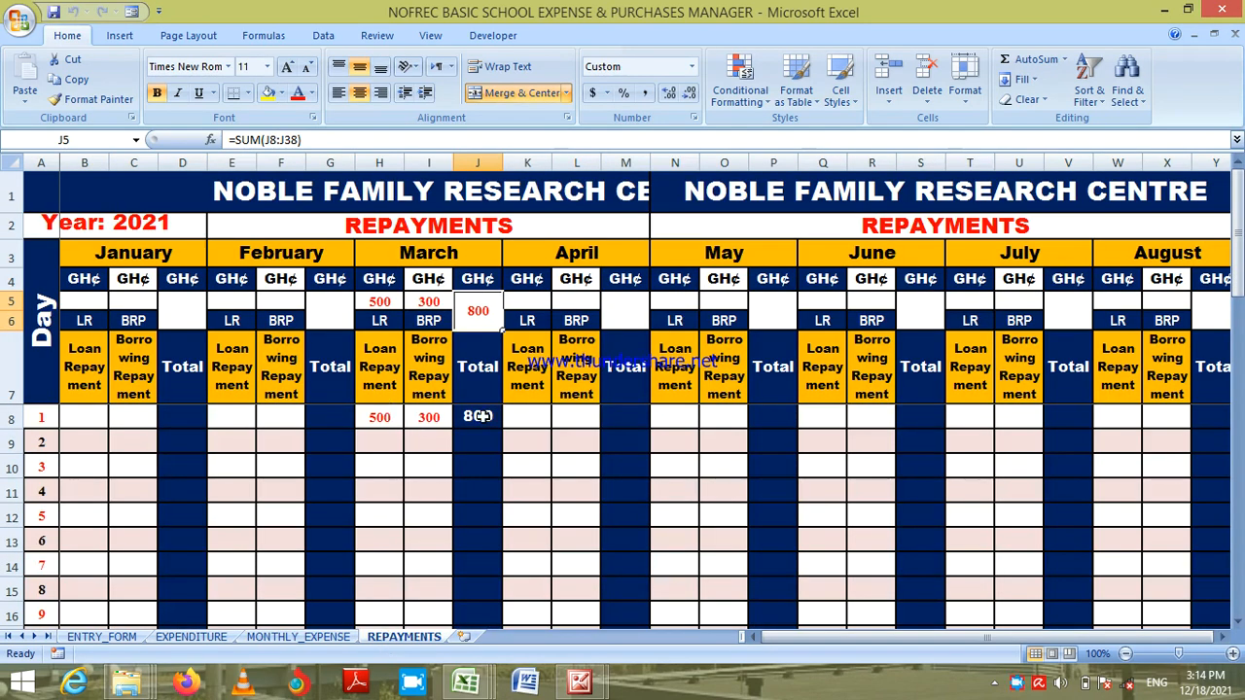
left_click(477, 416)
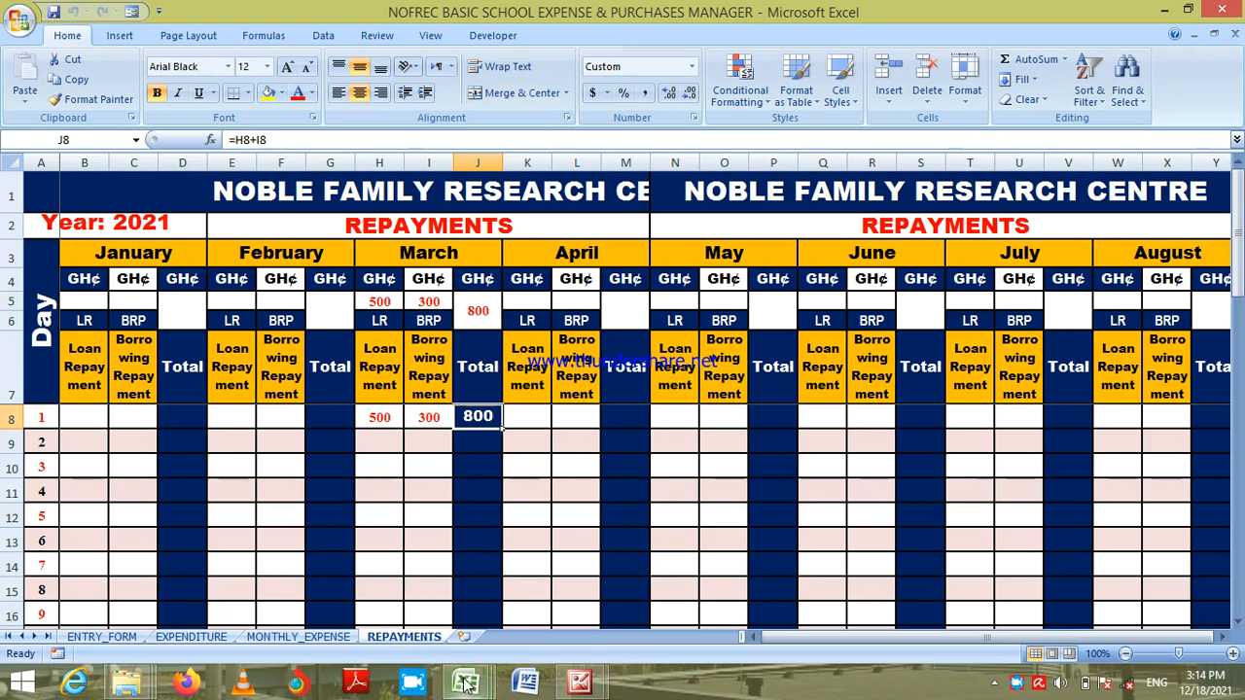
mouse_move(467, 685)
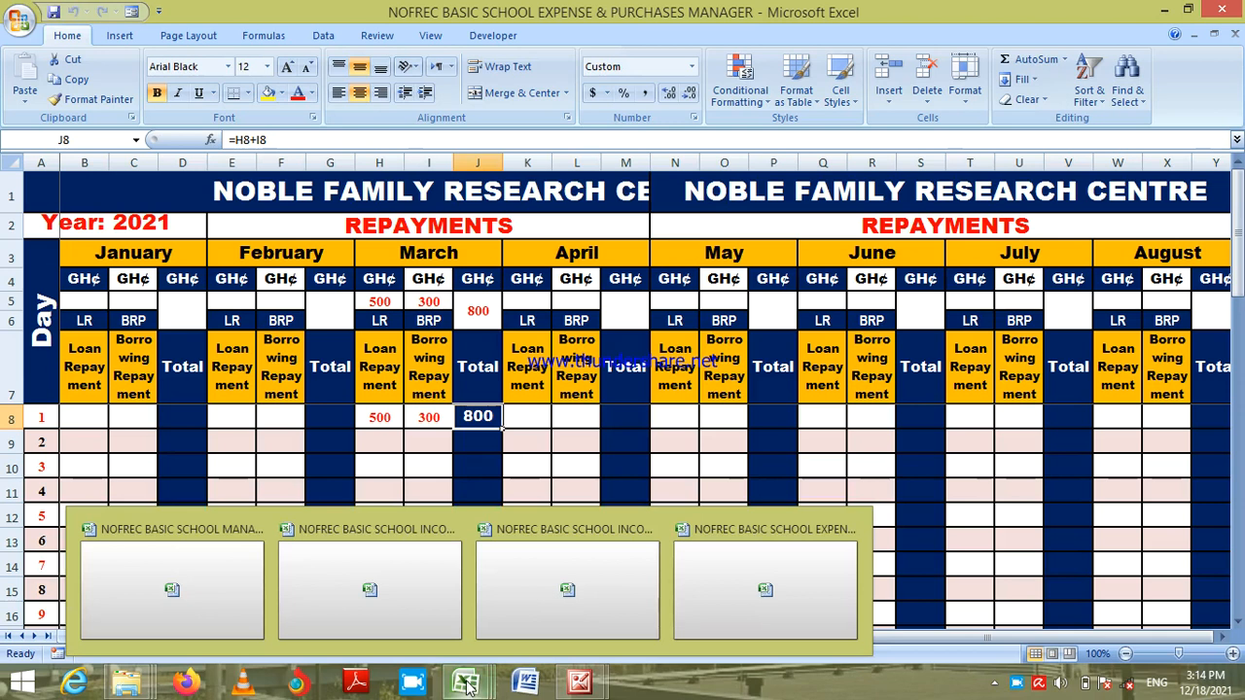
left_click(449, 443)
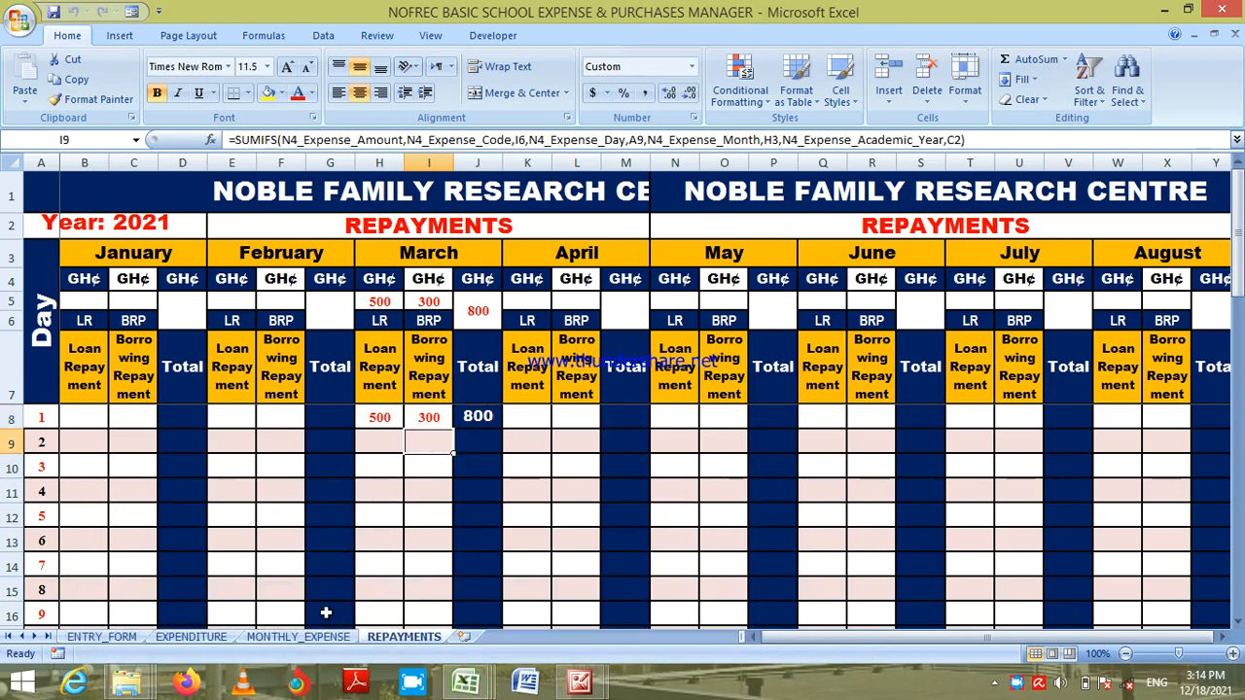
- Return to the MONTHLY_EXPENSE sheet and switch to the NOFREC BASIC SCHOOL INCOME MANAGER workbook
left_click(306, 637)
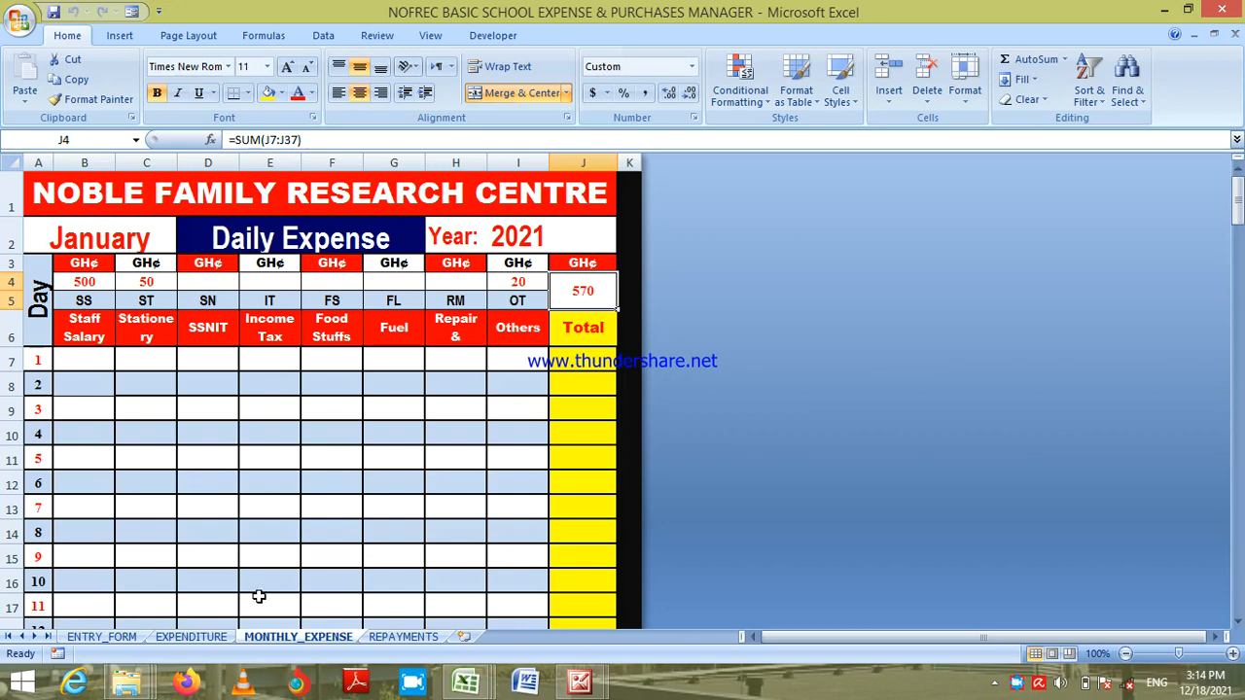
mouse_move(478, 688)
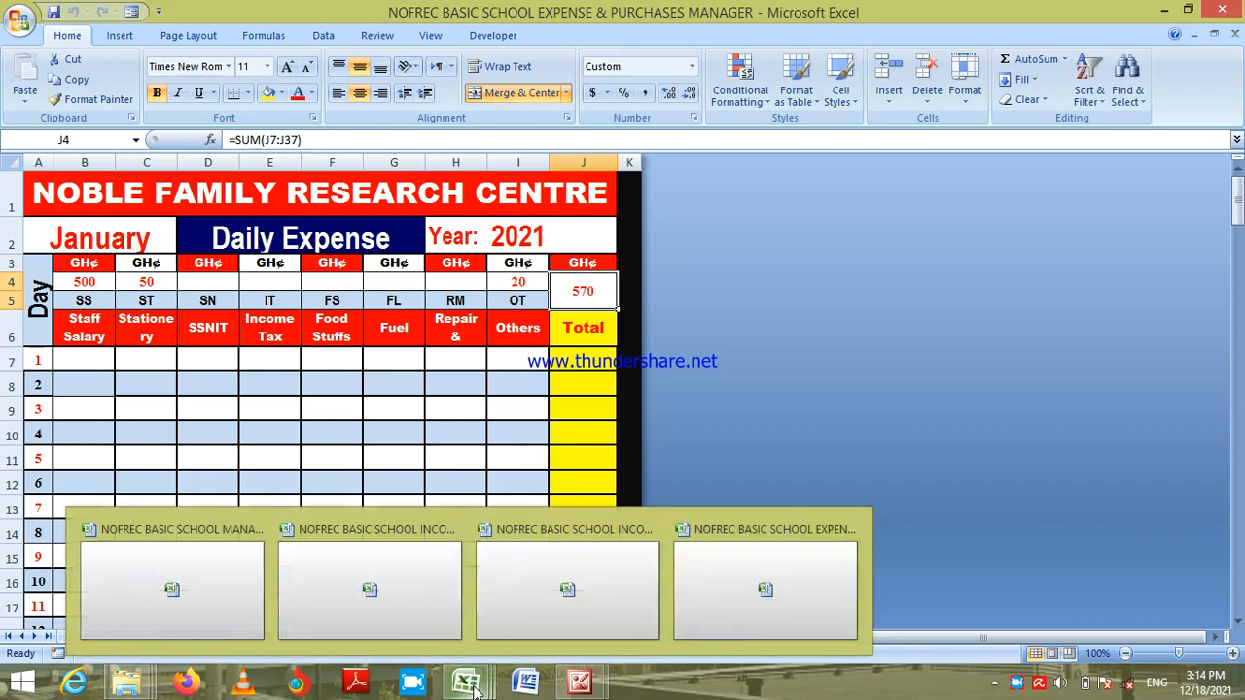
left_click(528, 599)
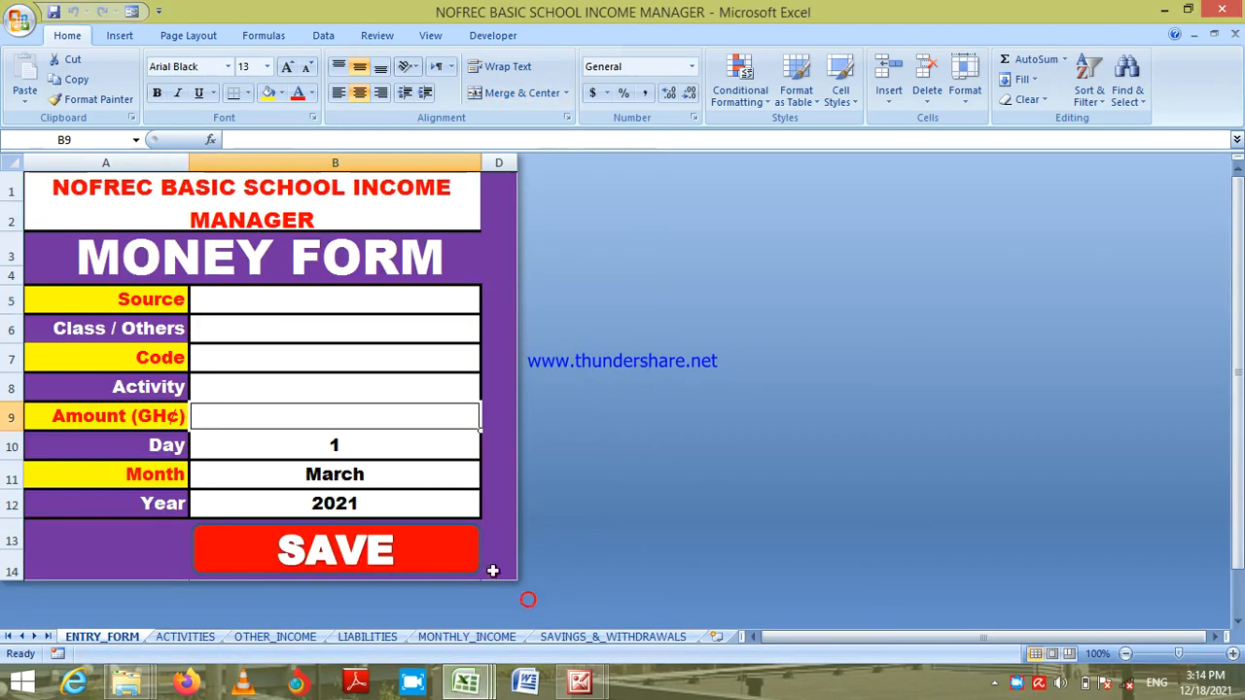
- View January's total on the OTHER_INCOME sheet and inspect the January total formula on the LIABILITIES sheet
left_click(275, 637)
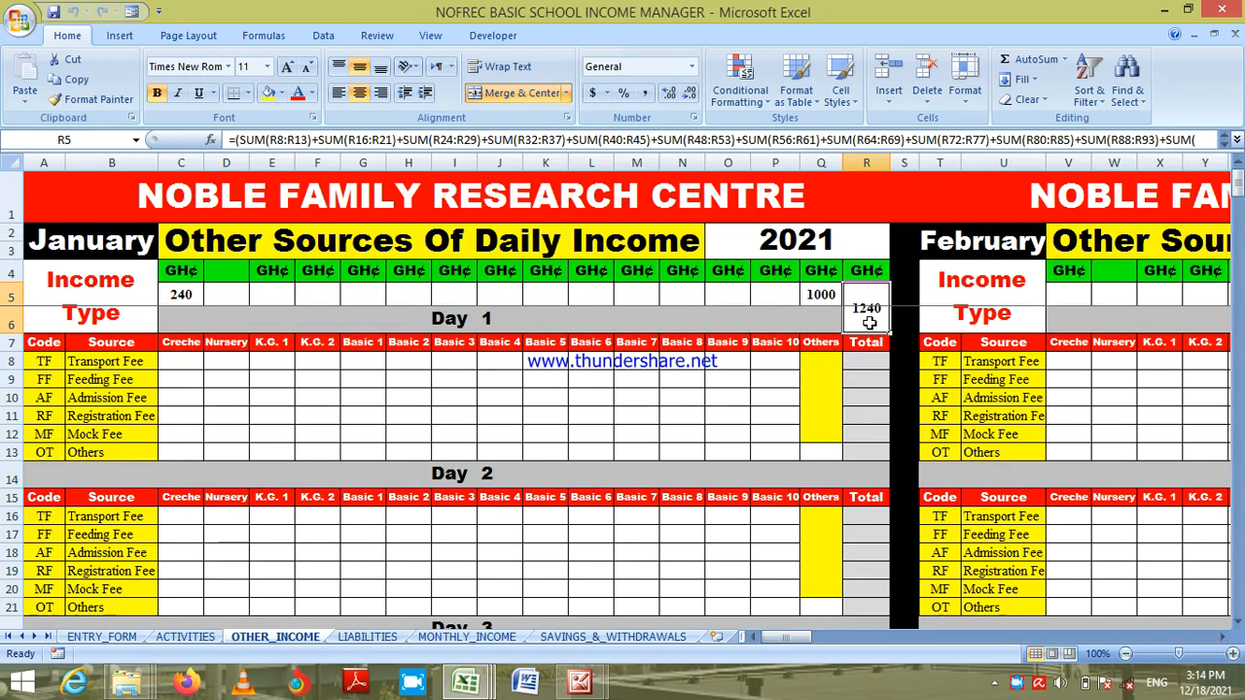
left_click(387, 642)
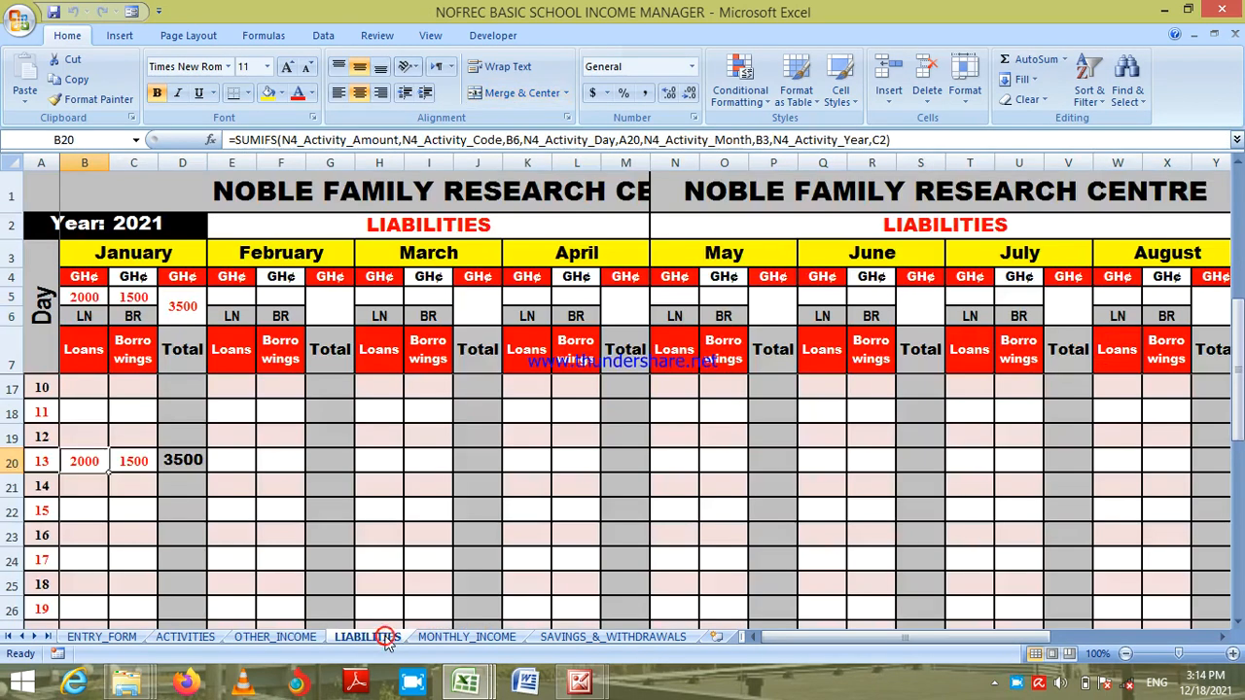
left_click(183, 306)
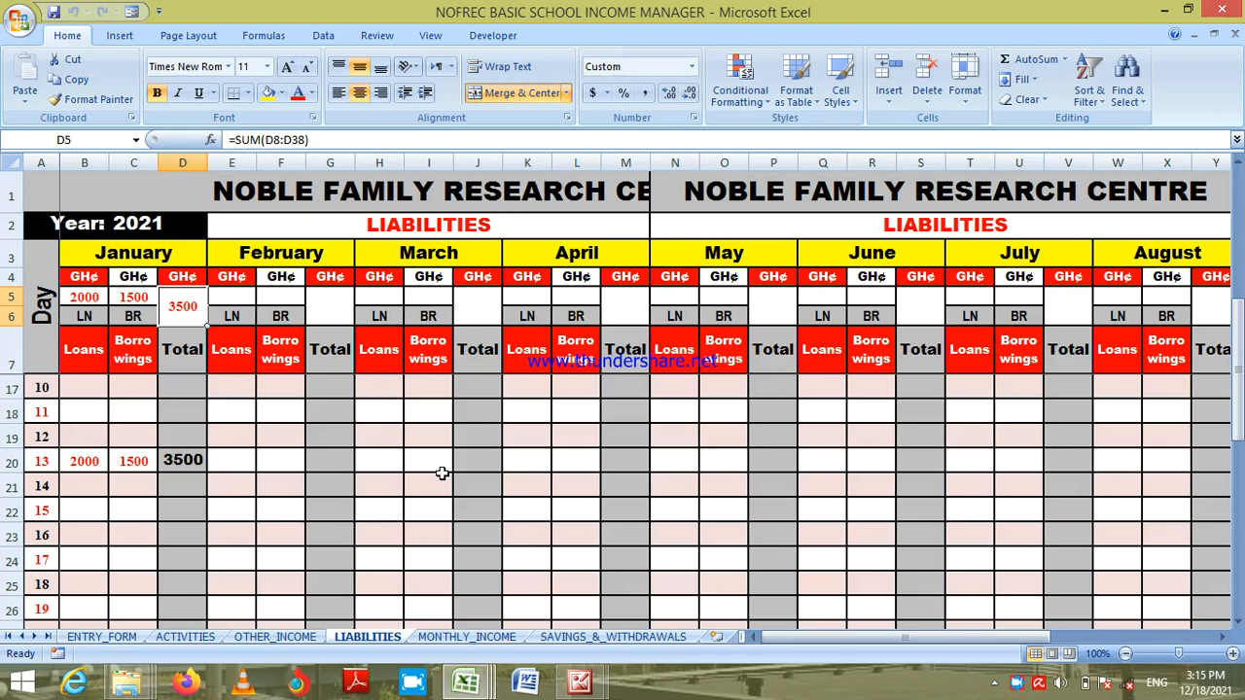
- Review January's daily income rows on the MONTHLY_INCOME sheet, following the School Fees column, and inspect the monthly total formula
left_click(471, 637)
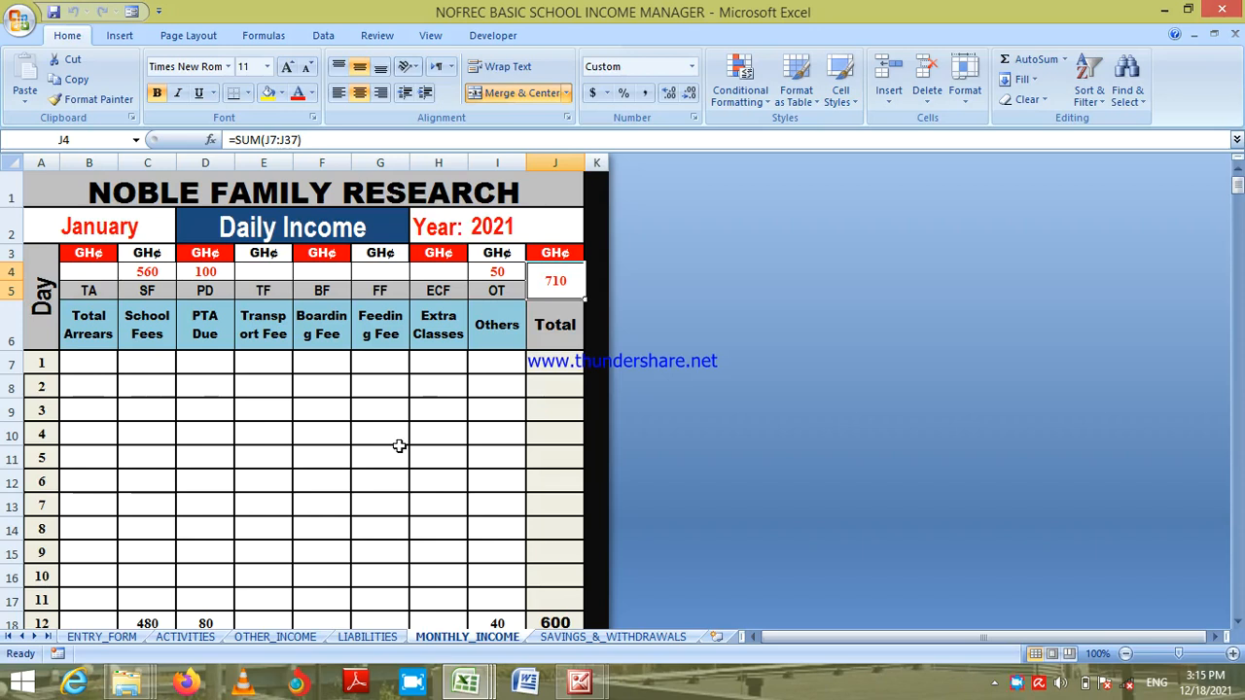
scroll(98, 243, "down", 1)
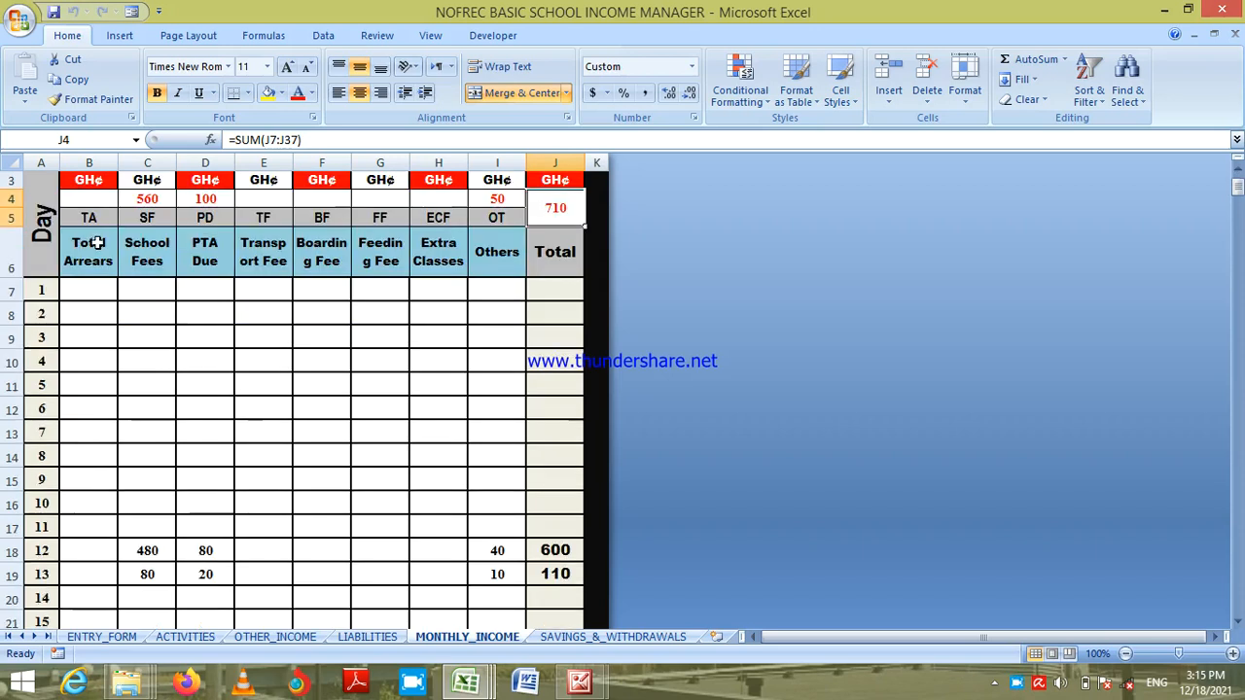
left_click(160, 245)
key("Up")
key("Up")
key("Up")
key("Up")
key("Up")
key("Down")
key("Down")
key("Down")
key("Down")
key("Down")
key("Down")
key("Down")
key("Down")
key("Down")
key("Down")
key("Down")
key("Down")
key("Down")
key("Down")
key("Down")
key("Down")
key("Down")
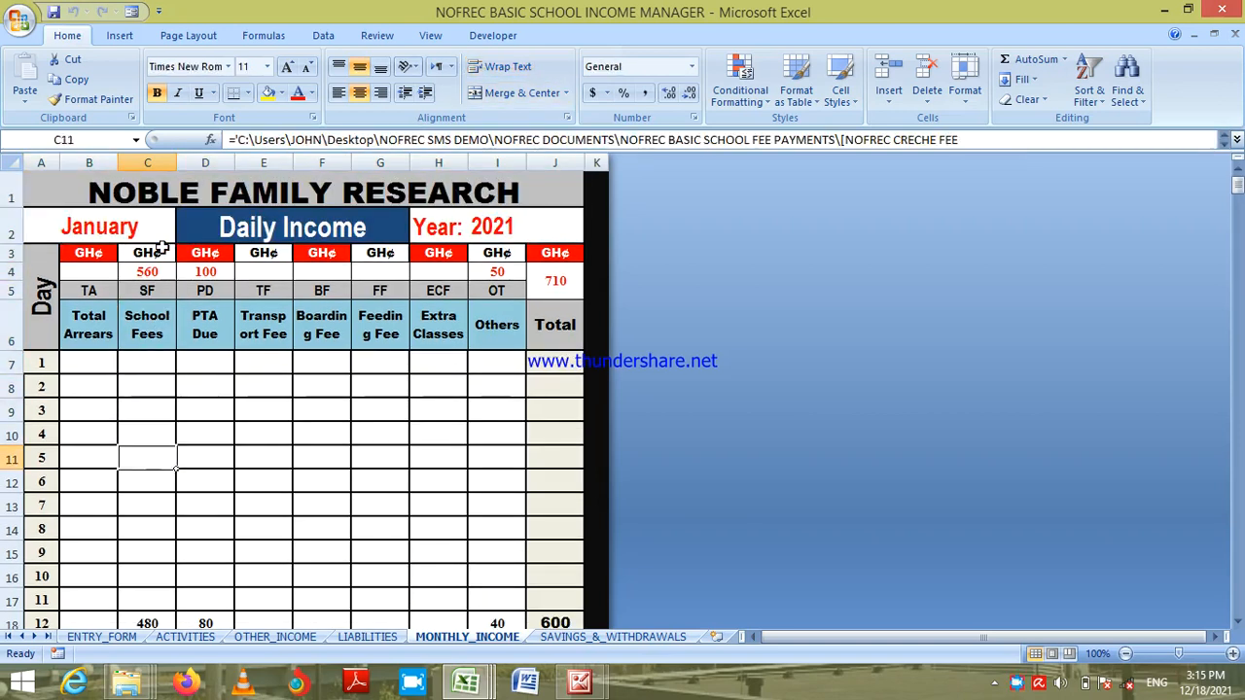
key("Up")
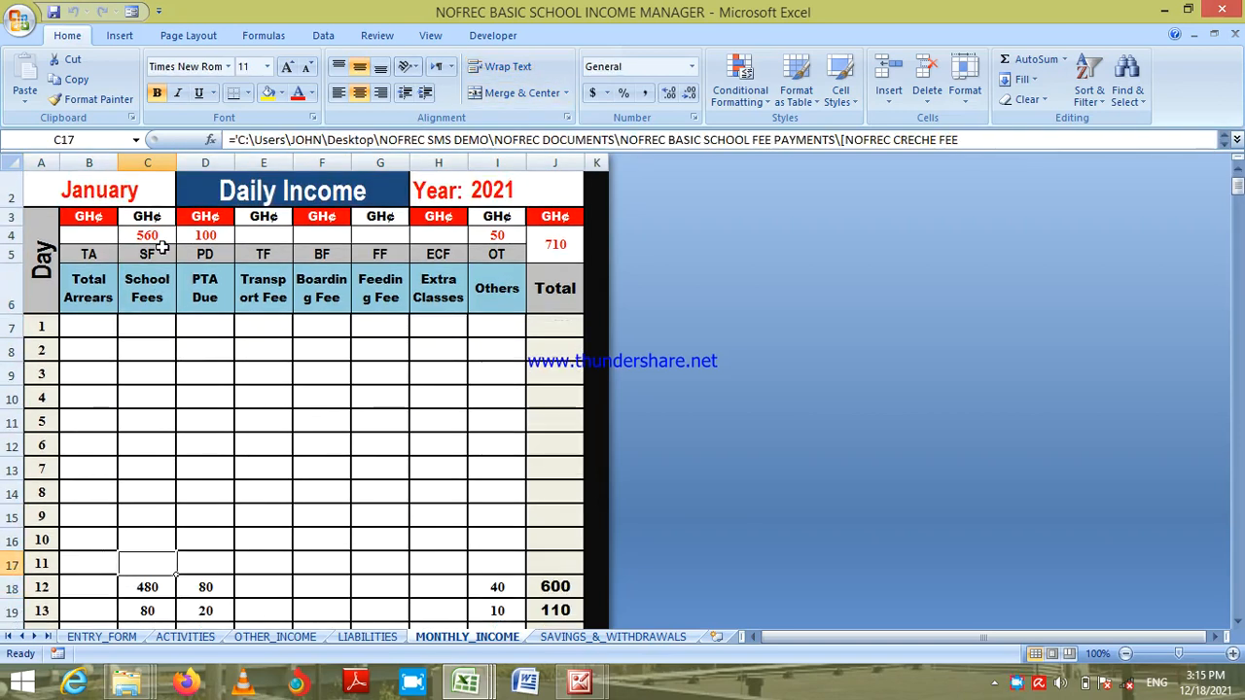
key("Down")
key("Up")
key("Up")
key("Up")
key("Up")
key("Up")
key("Up")
key("Up")
key("Up")
key("Up")
key("Up")
key("Up")
key("Up")
key("Up")
key("Up")
key("Up")
key("Up")
key("Up")
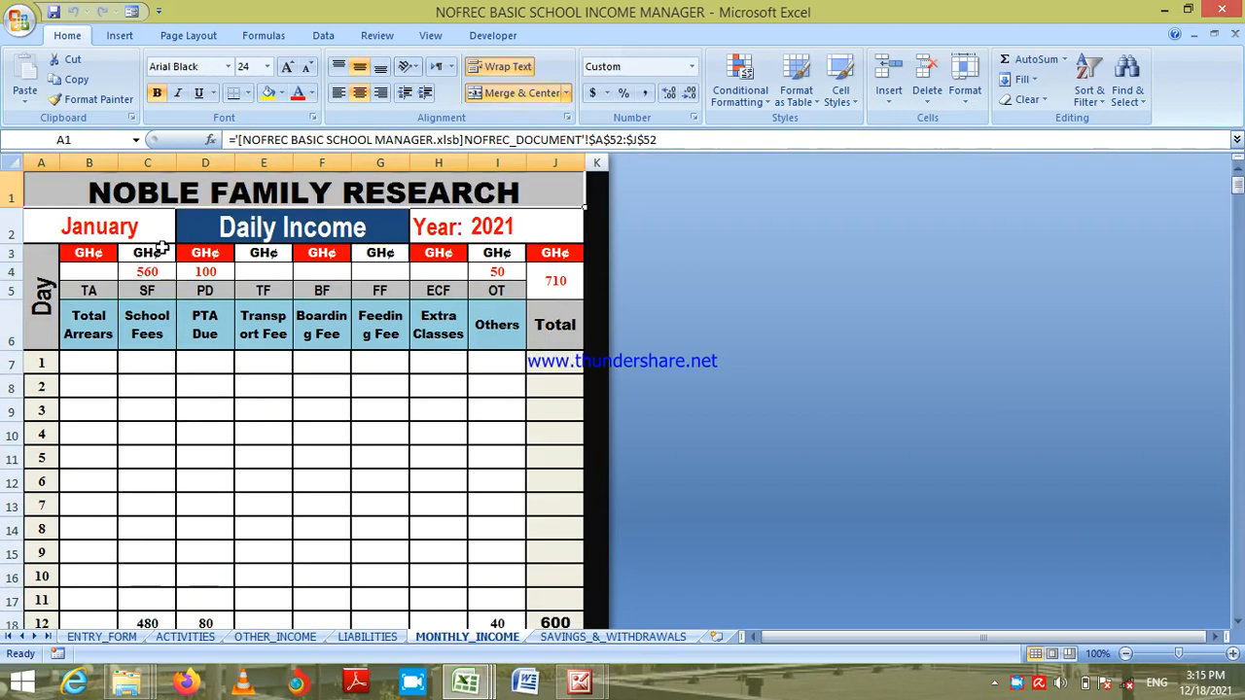
left_click(562, 281)
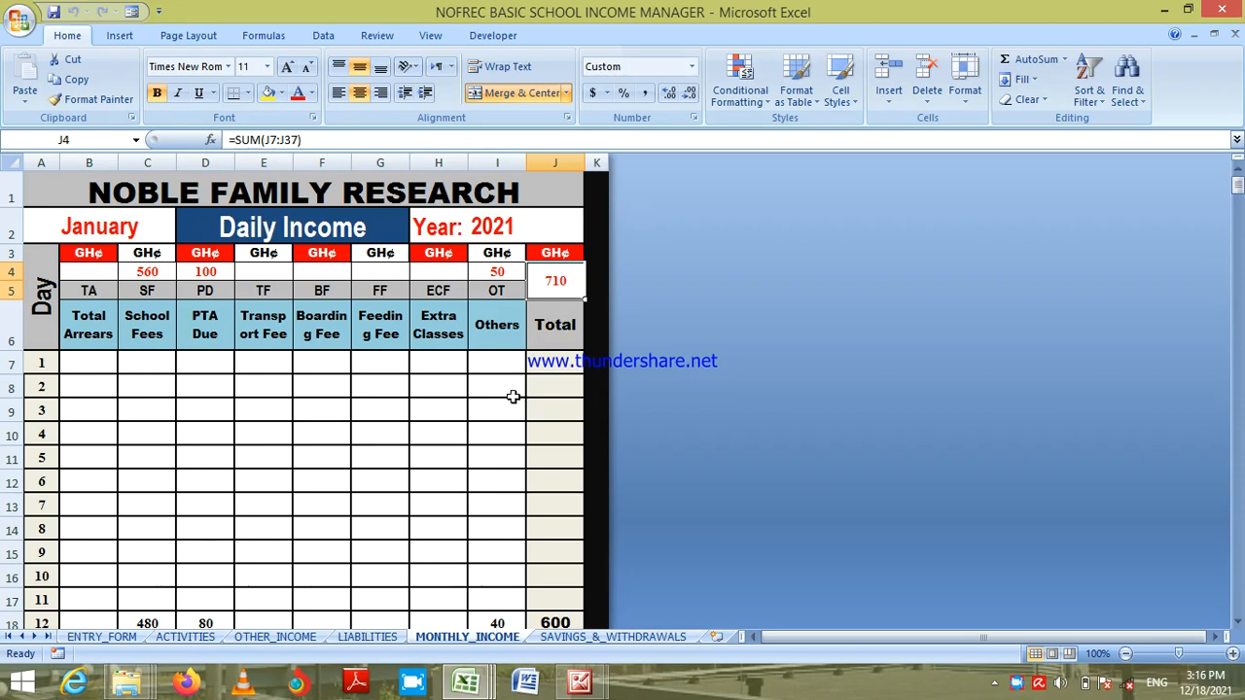
- Inspect the Loans and Borrowings formulas for 13 January on the LIABILITIES sheet
left_click(368, 637)
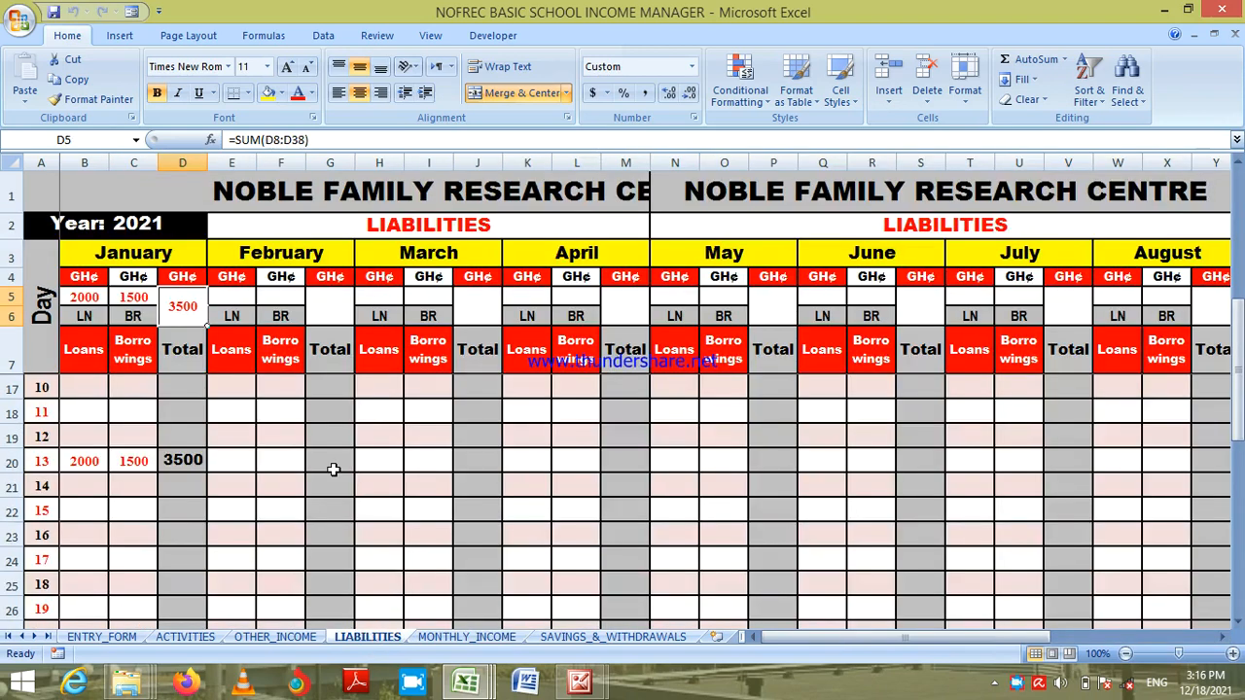
left_click(100, 463)
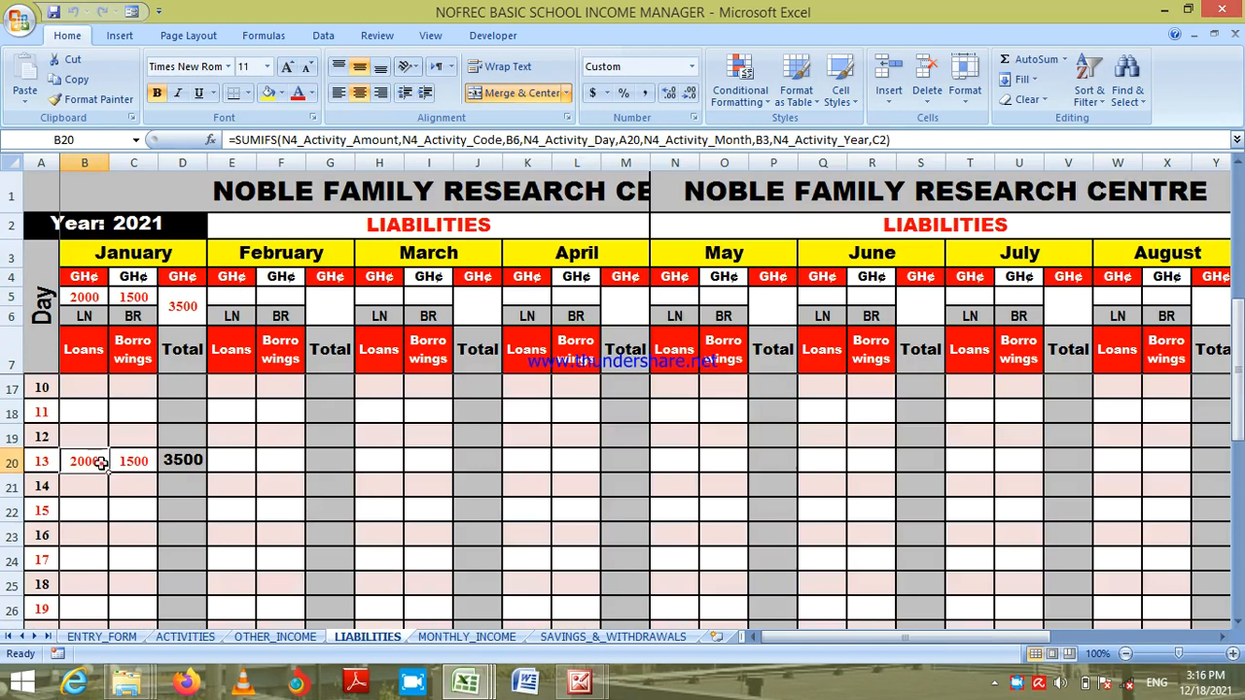
left_click(128, 461)
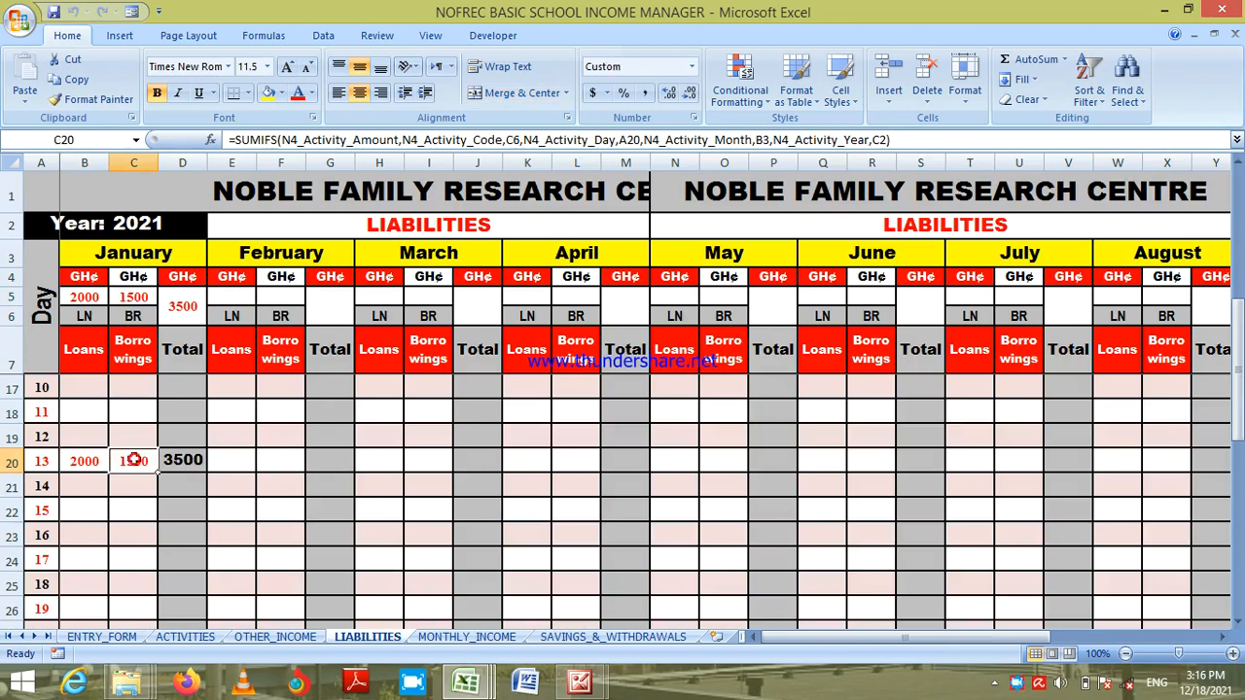
- Revisit the OTHER_INCOME and ENTRY_FORM sheets, and switch to the Expense & Purchases Manager workbook
left_click(275, 638)
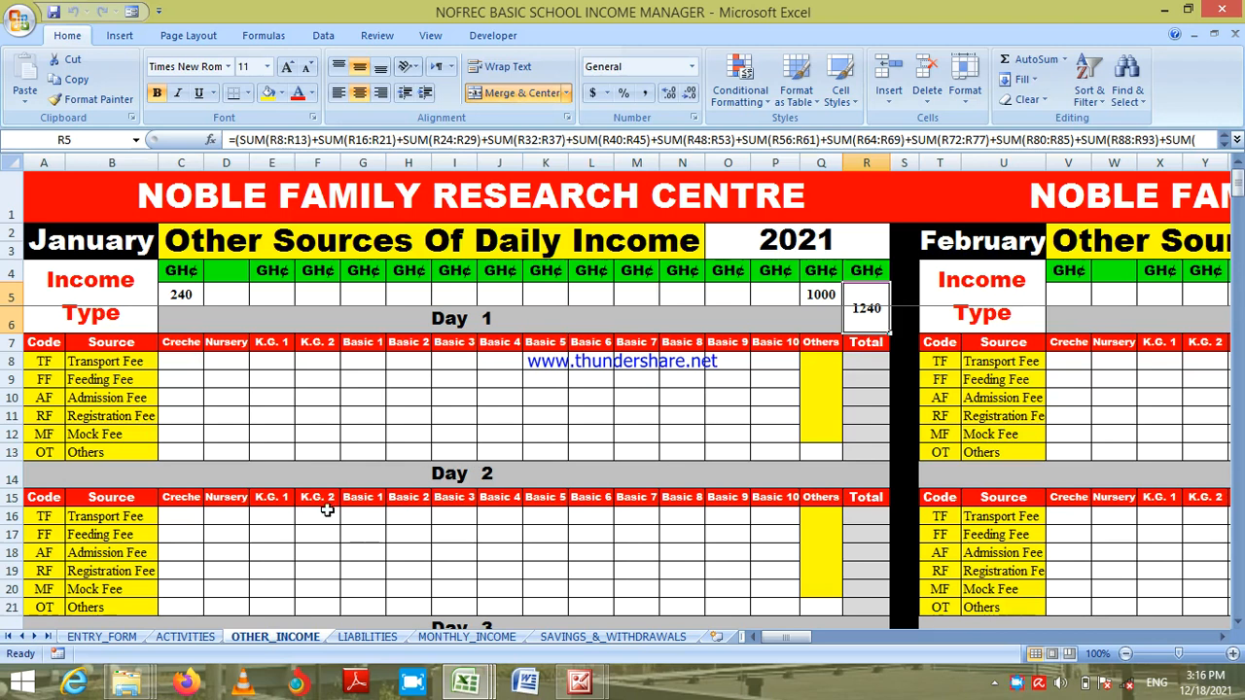
left_click(109, 638)
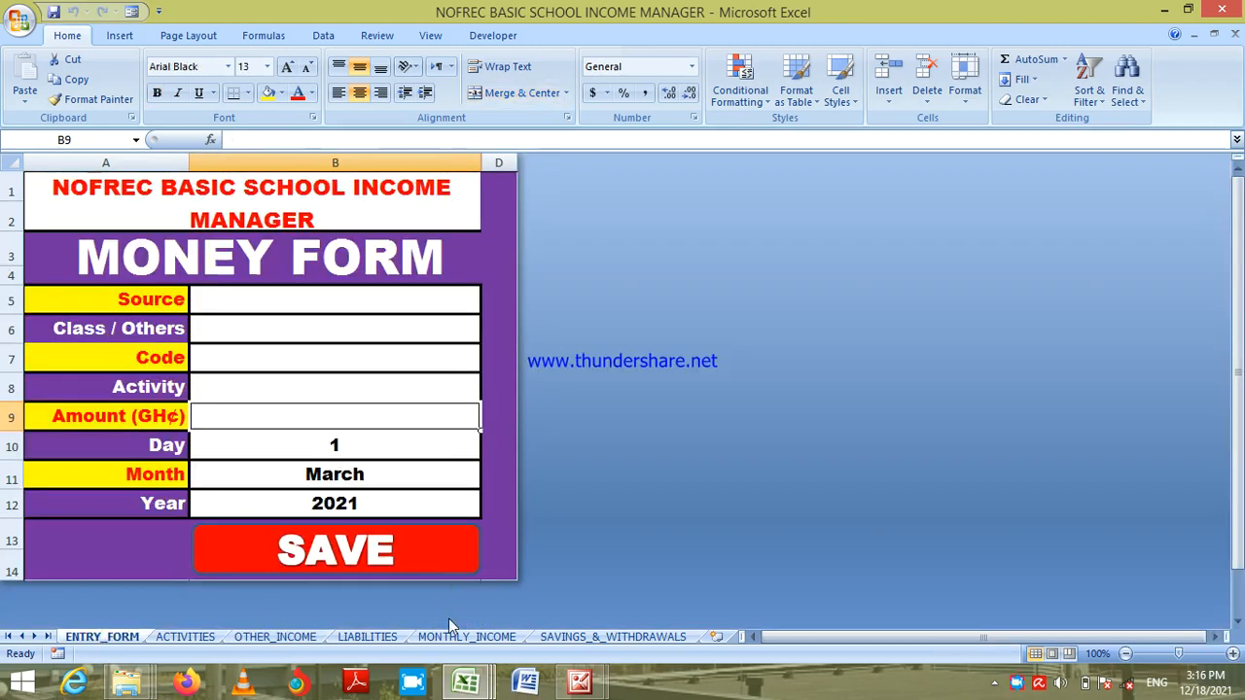
mouse_move(465, 683)
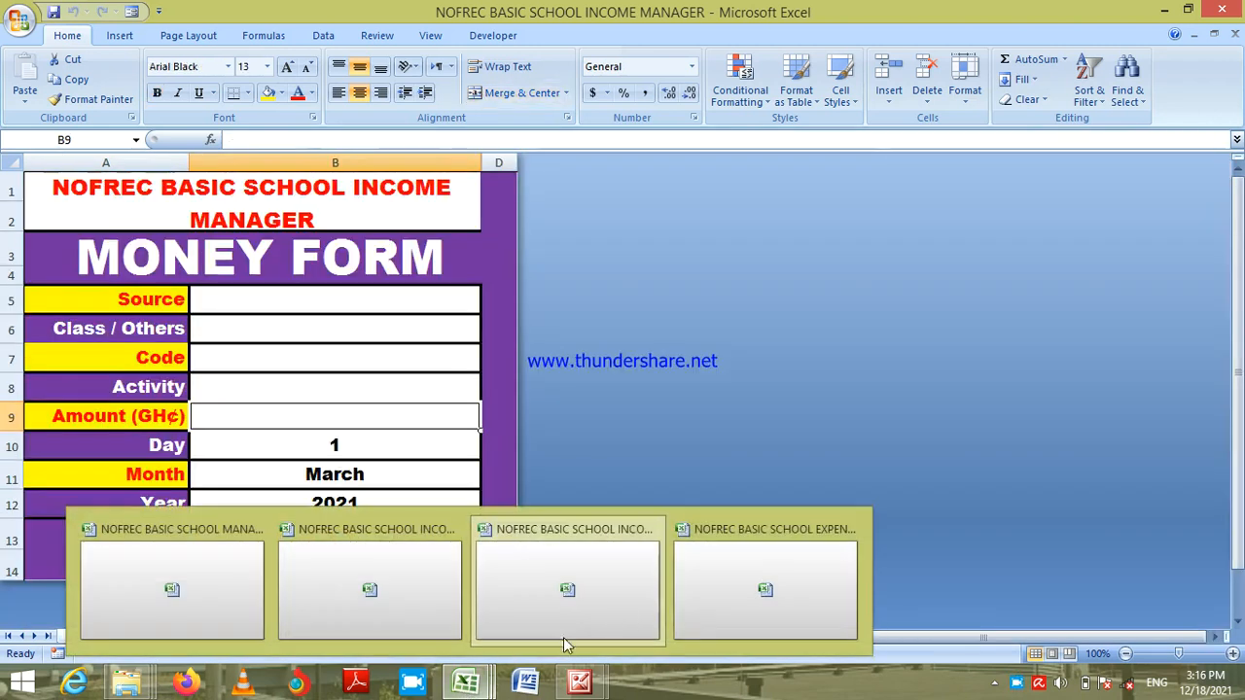
left_click(720, 620)
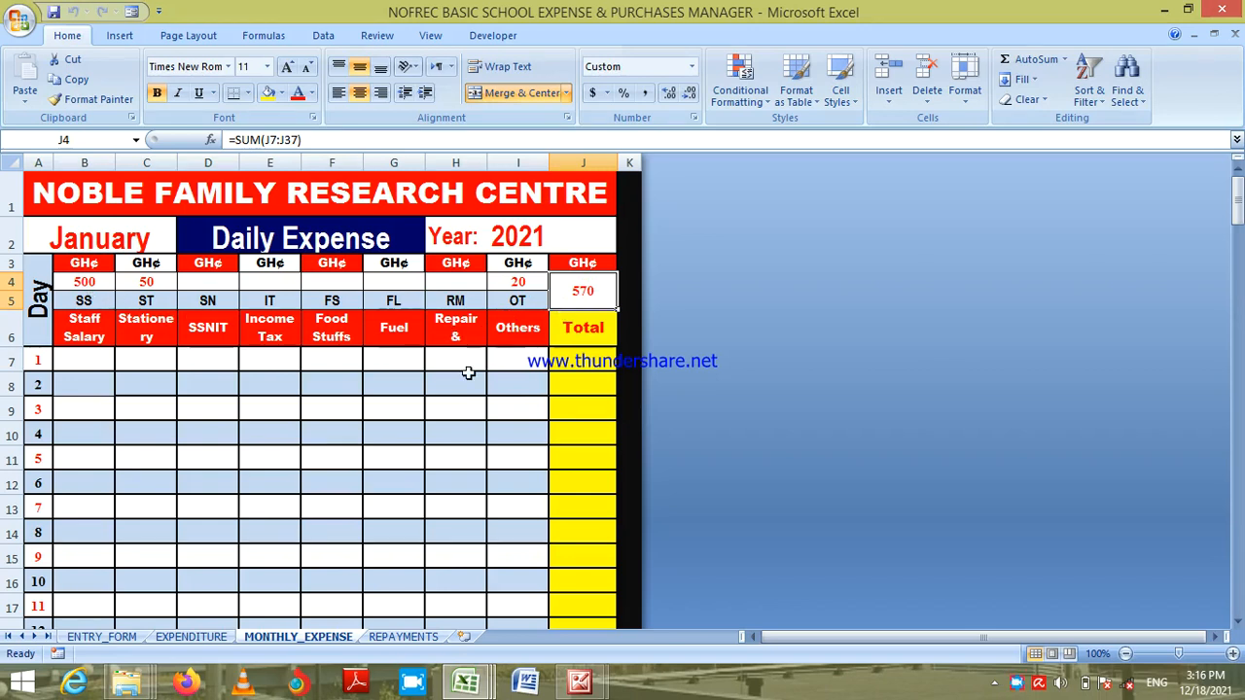
- Inspect the total formula for 1 March on the REPAYMENTS sheet and return to the ENTRY_FORM sheet
left_click(404, 637)
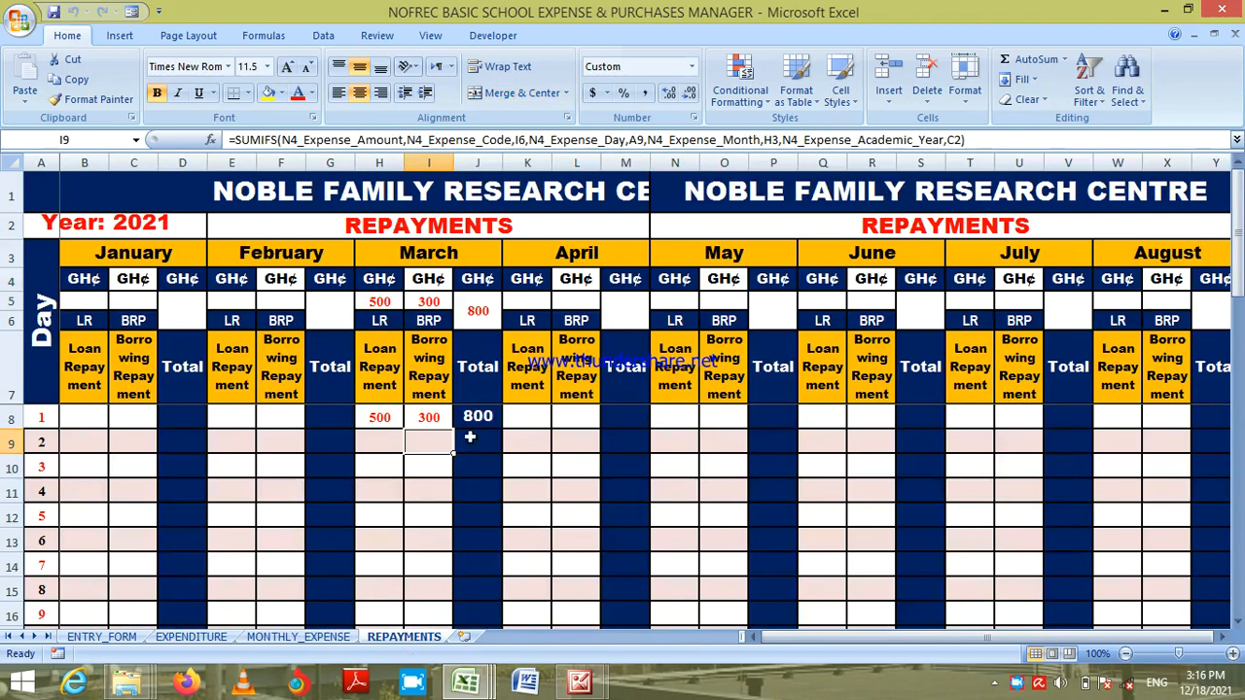
left_click(477, 416)
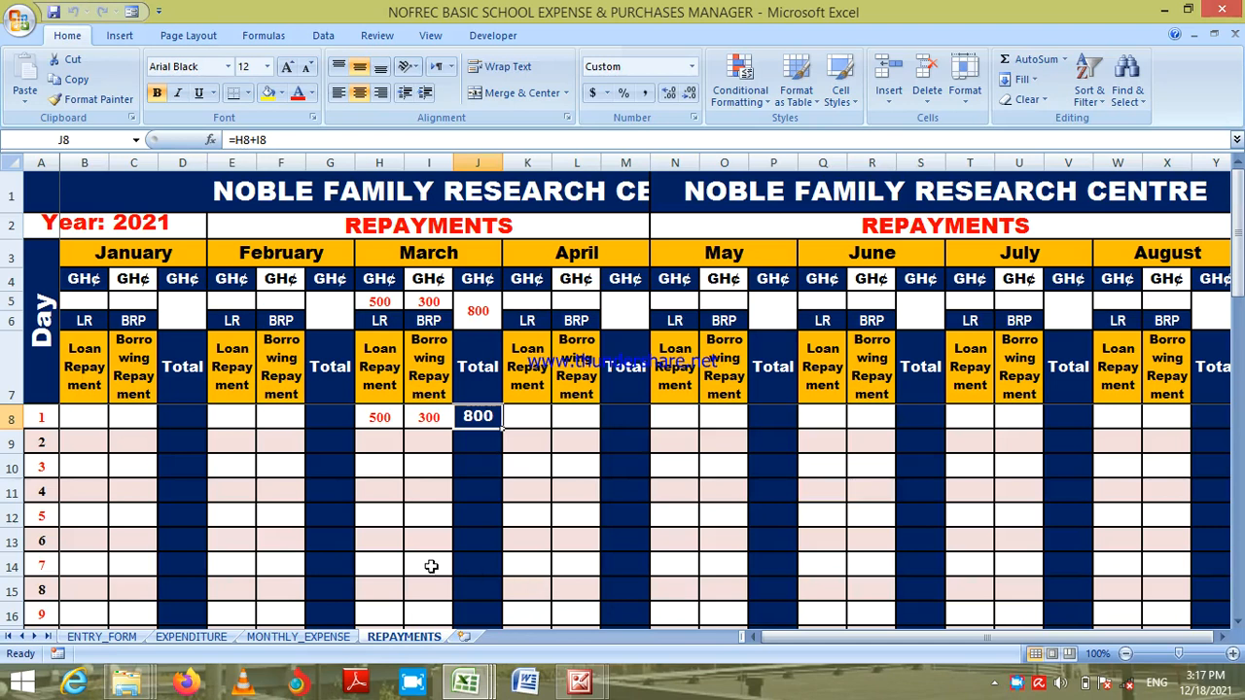
left_click(122, 641)
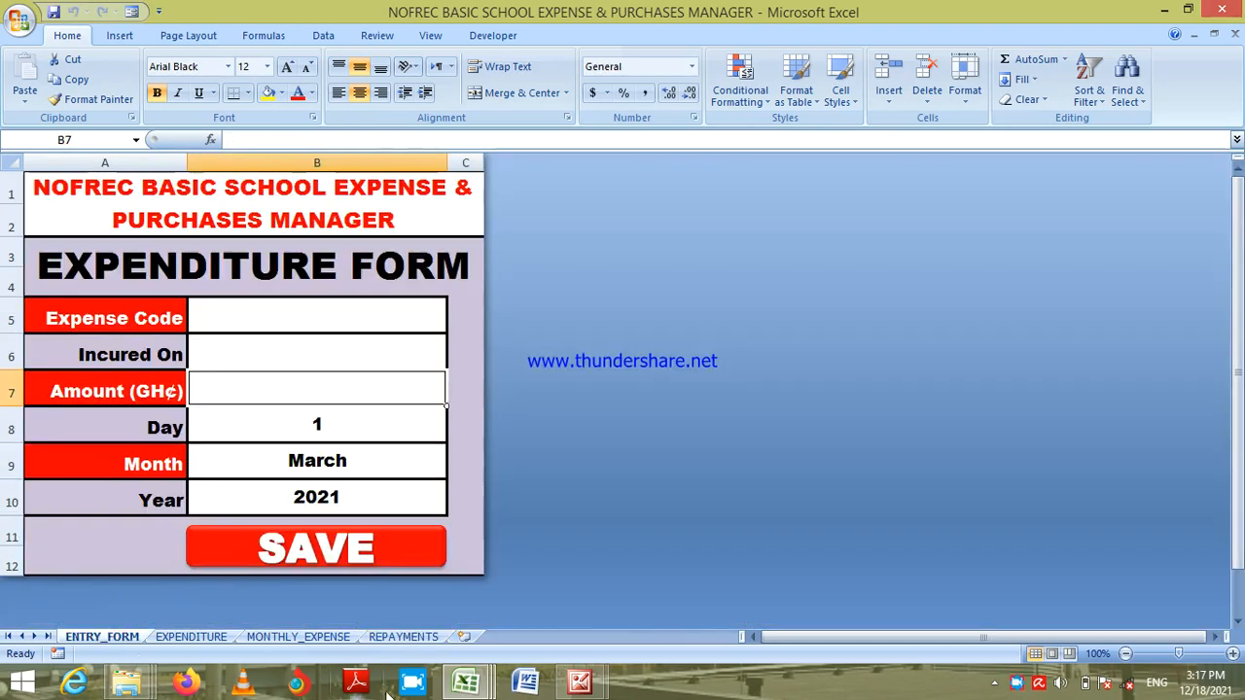
- In the Income & Expenditure Manager workbook's form, enter January with total income 5450 and total expenditure 570
mouse_move(465, 682)
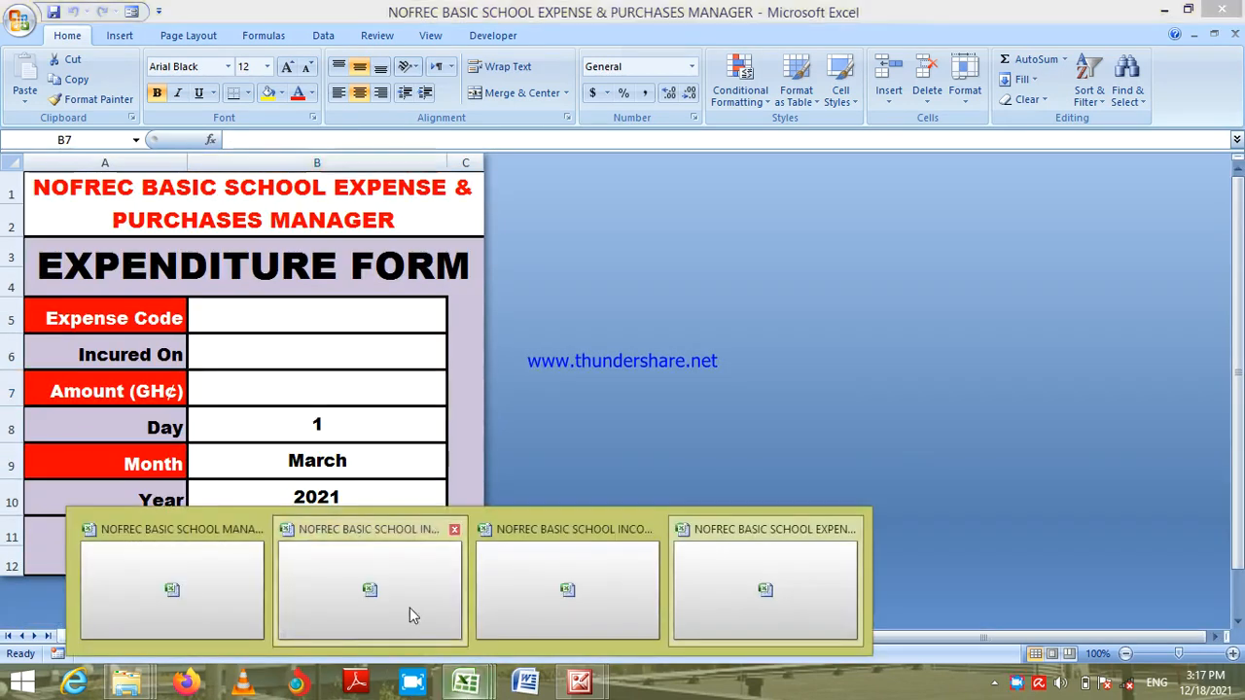
left_click(409, 608)
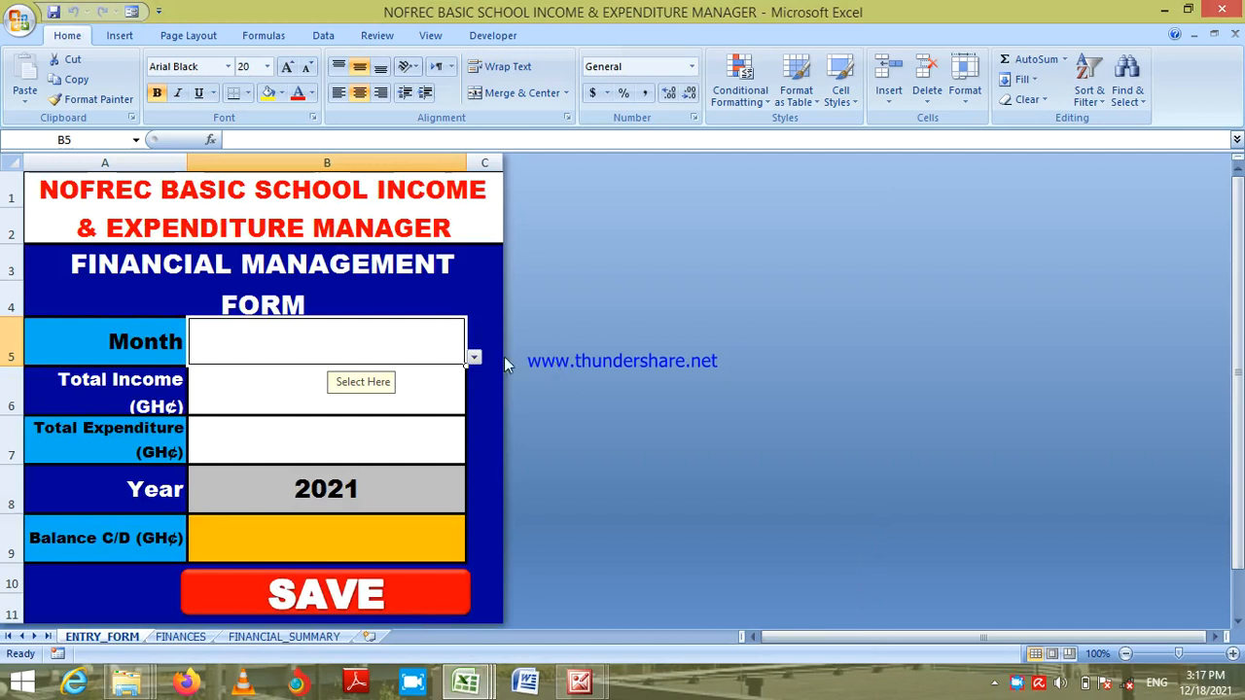
left_click(473, 357)
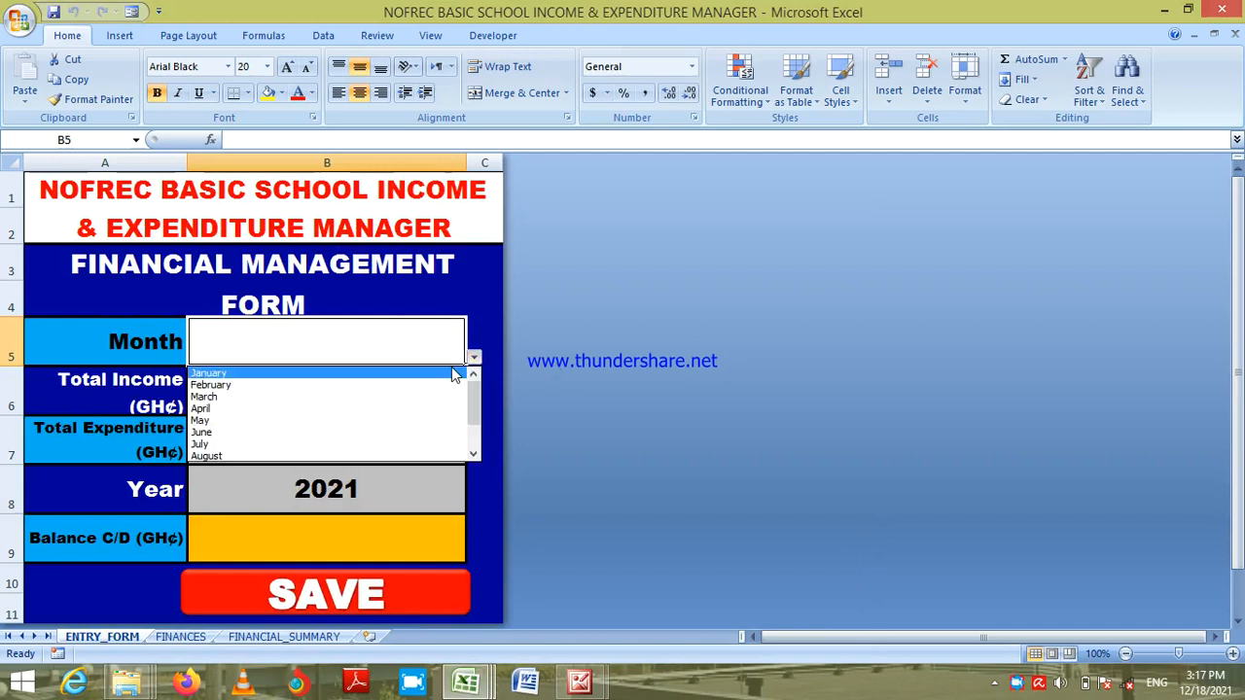
left_click(453, 374)
left_click(323, 398)
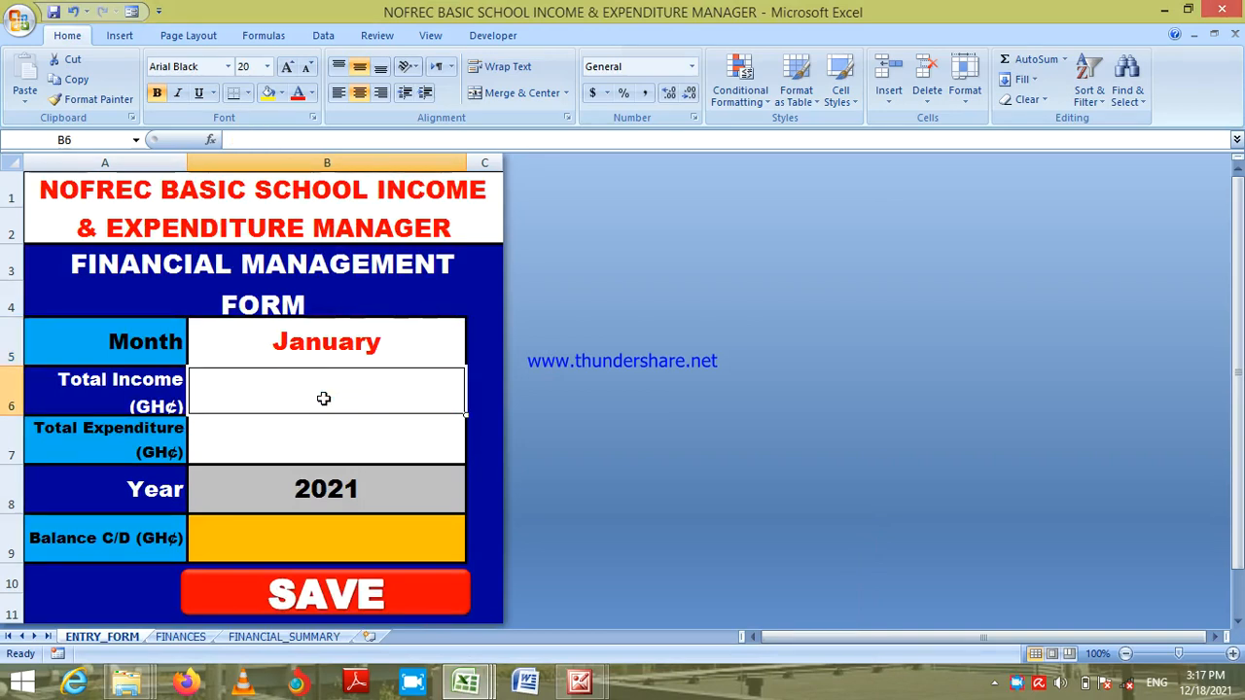
type("5")
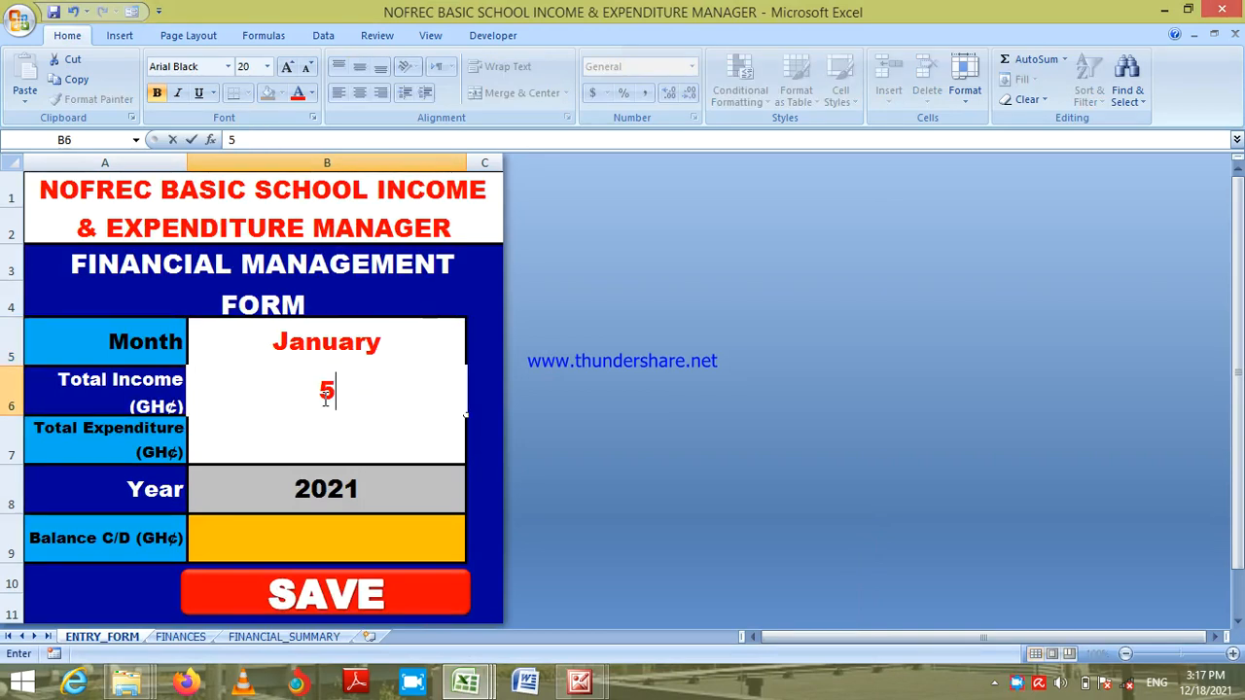
type("450")
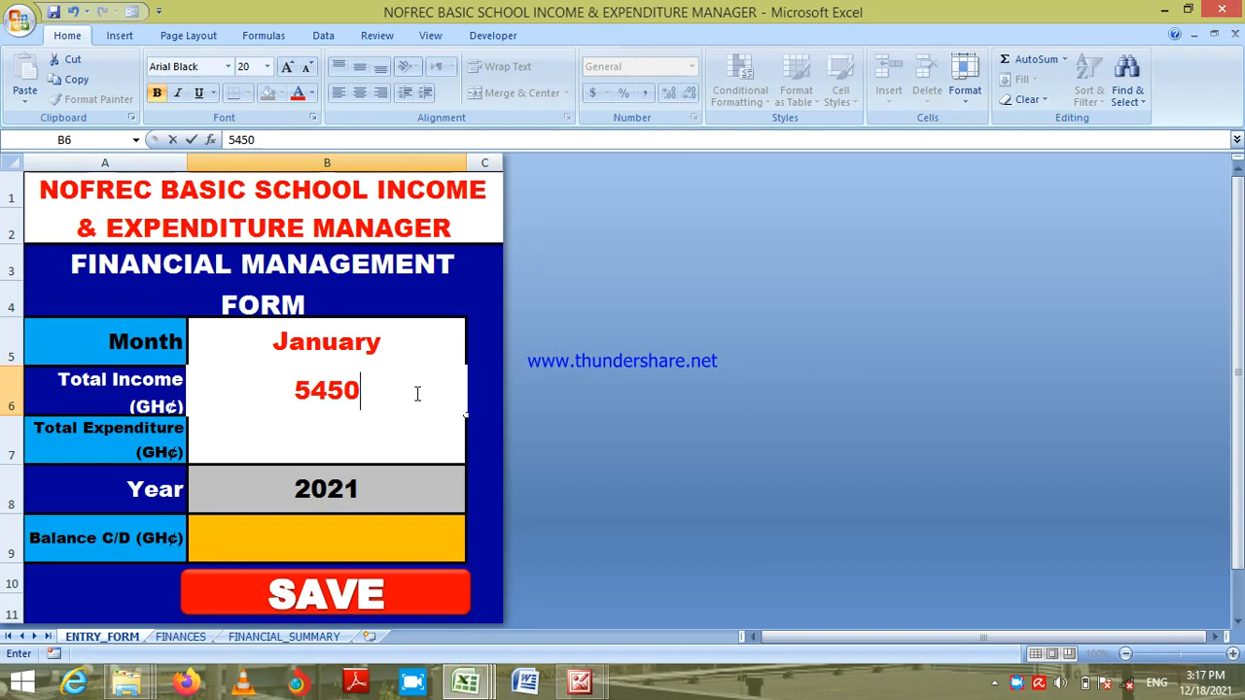
key("Return")
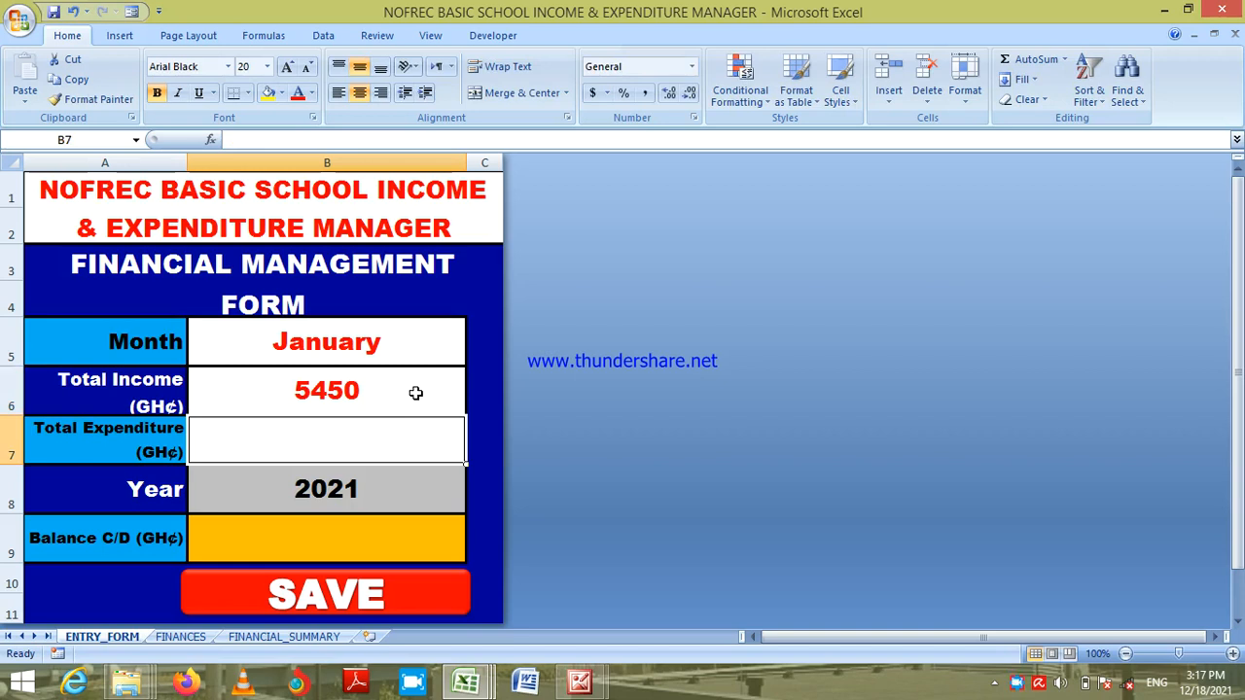
type("570")
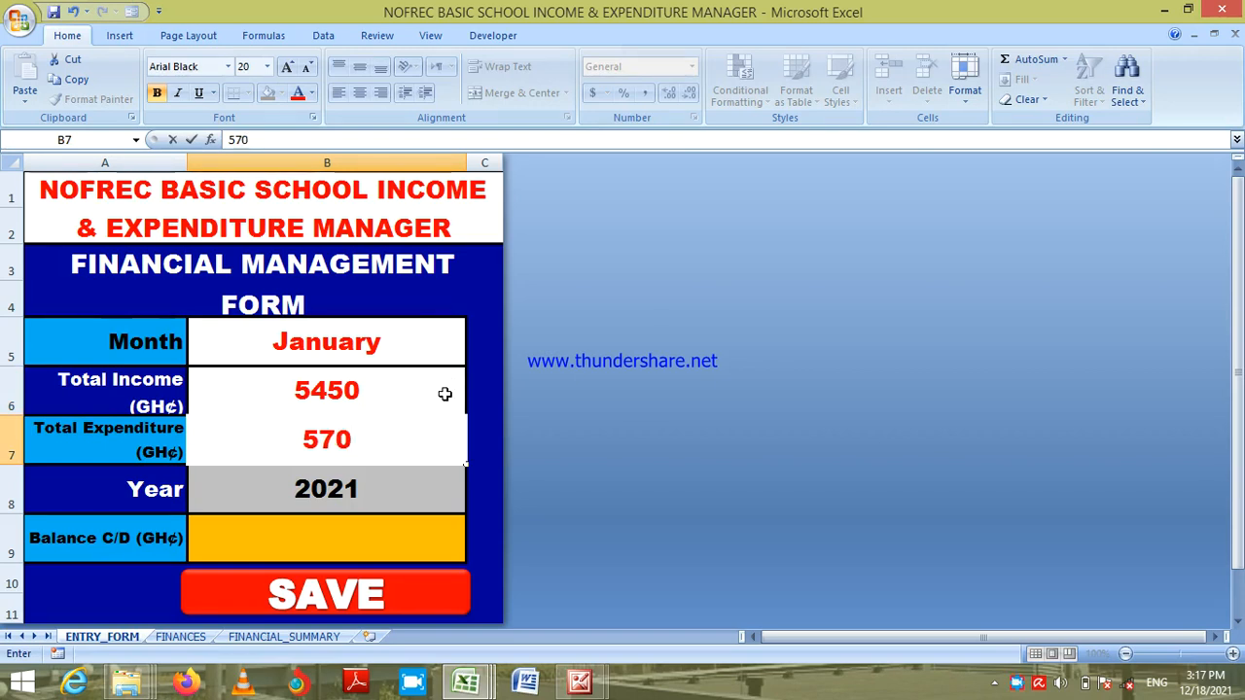
key("Return")
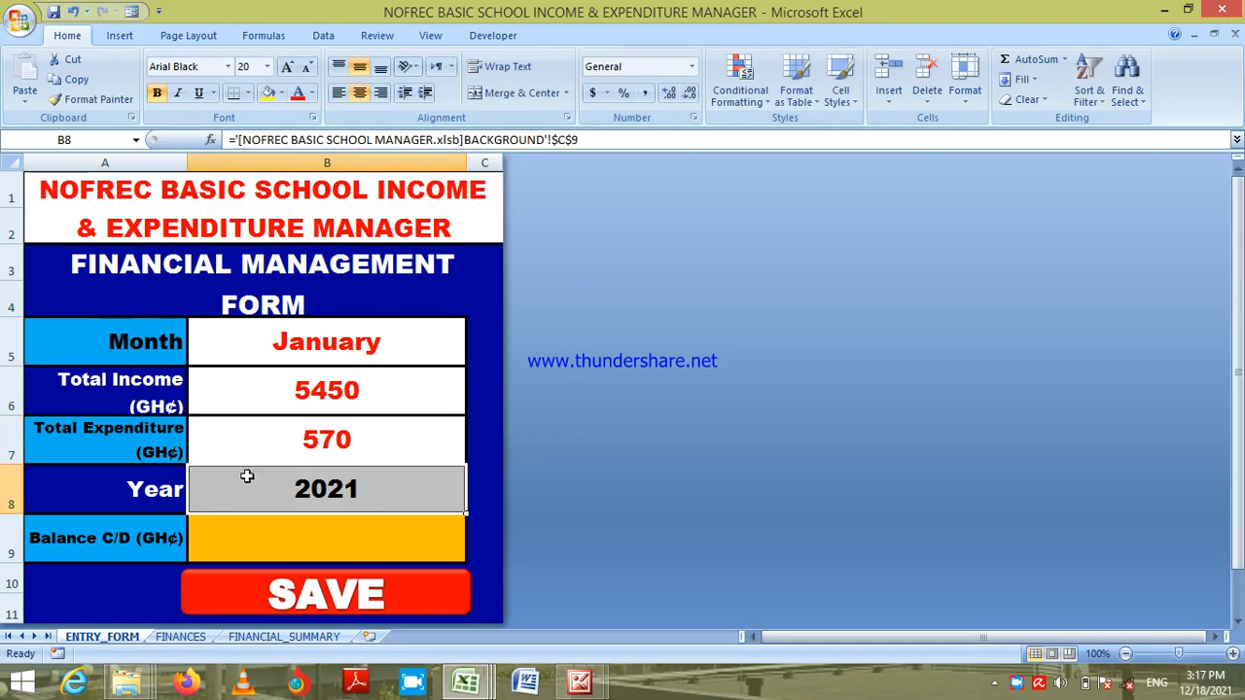
- Check the FINANCES sheet, then save the January record from the financial management form
left_click(181, 638)
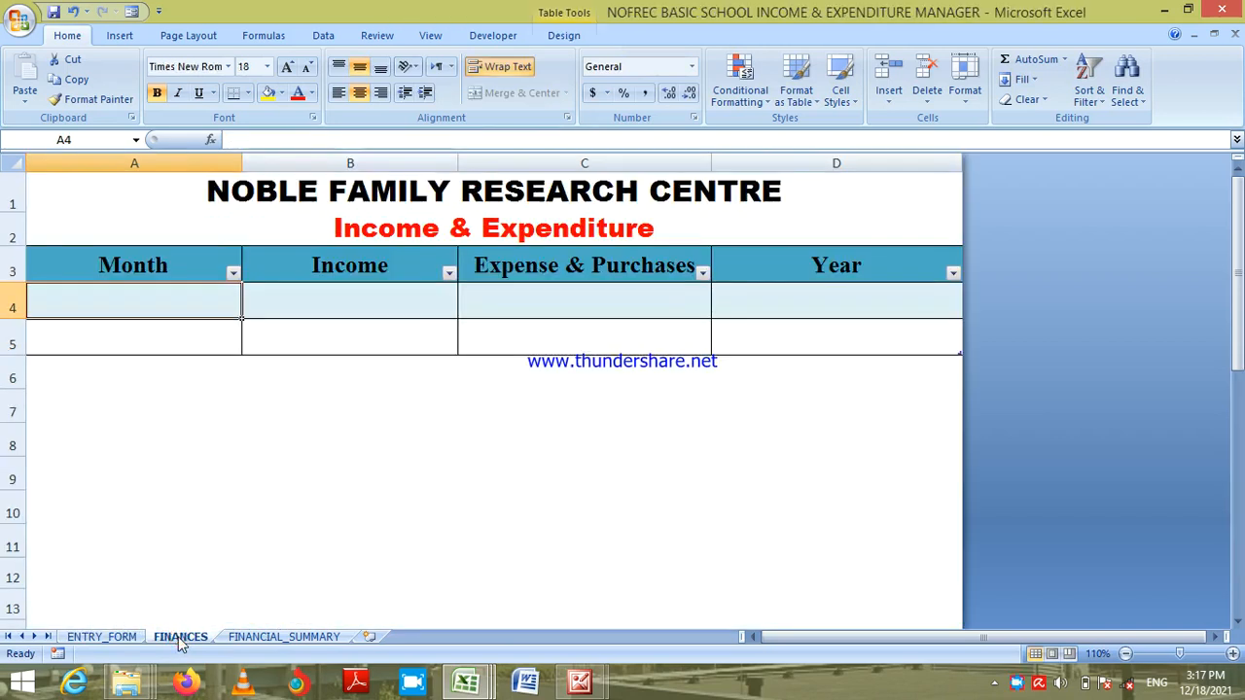
left_click(101, 637)
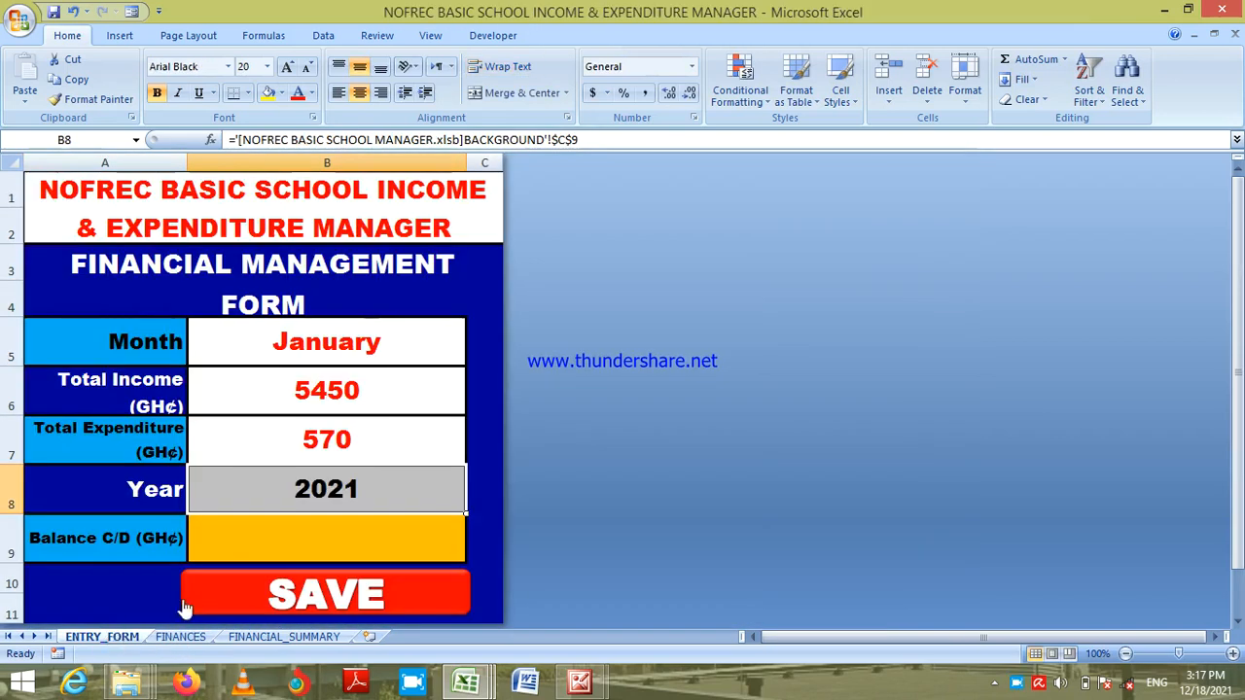
left_click(319, 590)
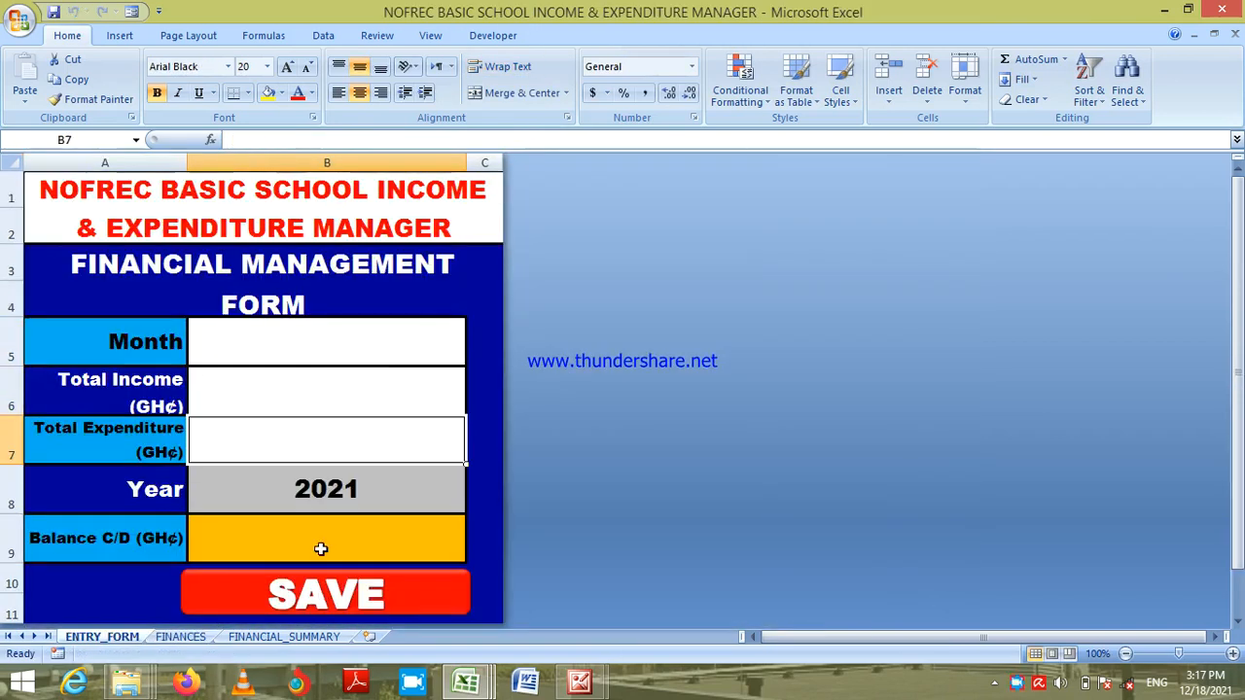
- Record March with a total expenditure of 800 in the financial management form and save it
left_click(327, 350)
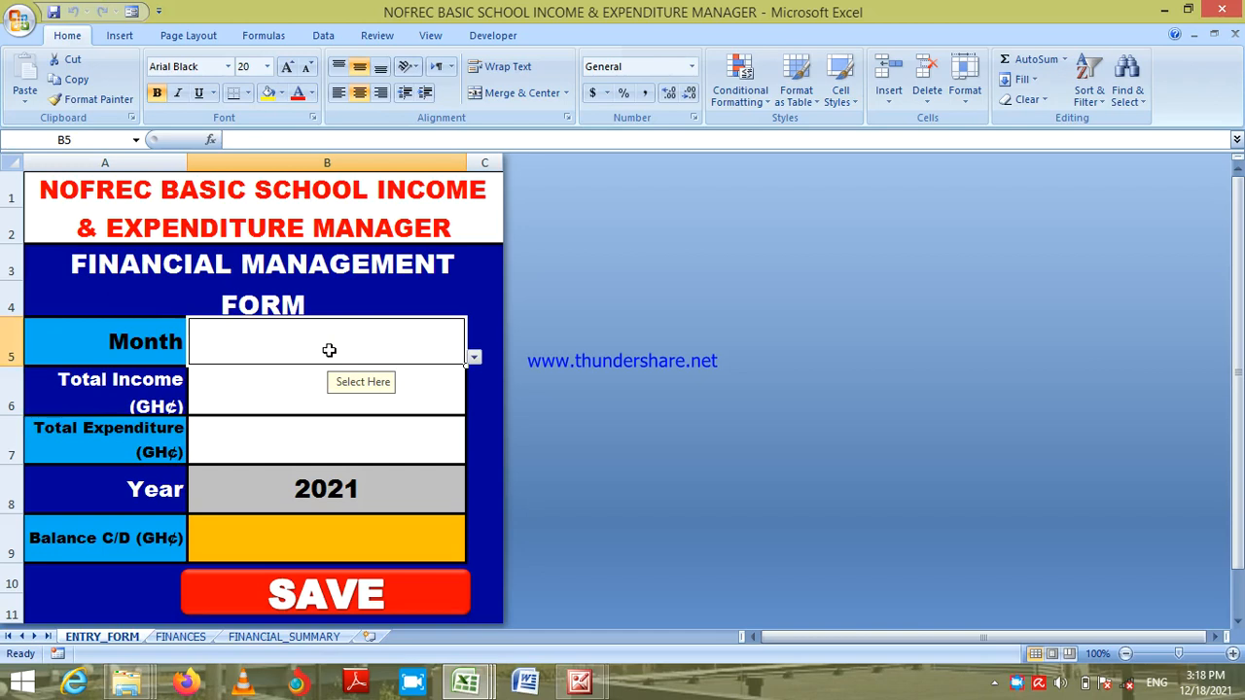
left_click(473, 359)
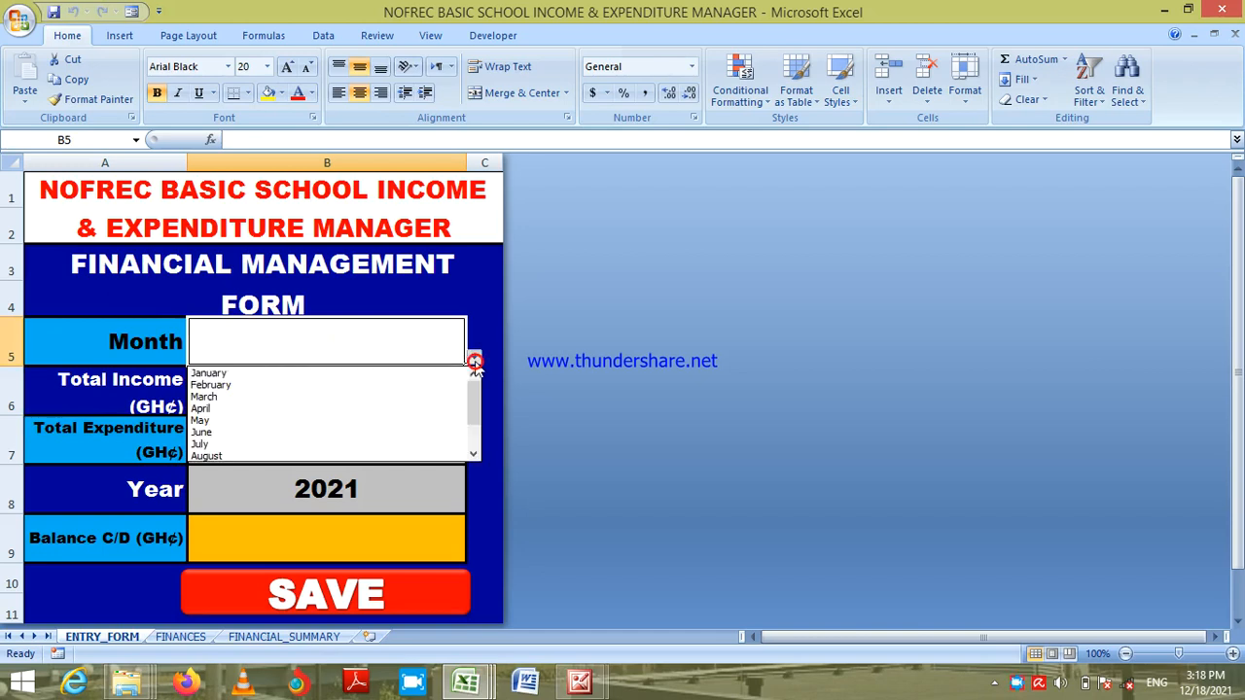
left_click(450, 398)
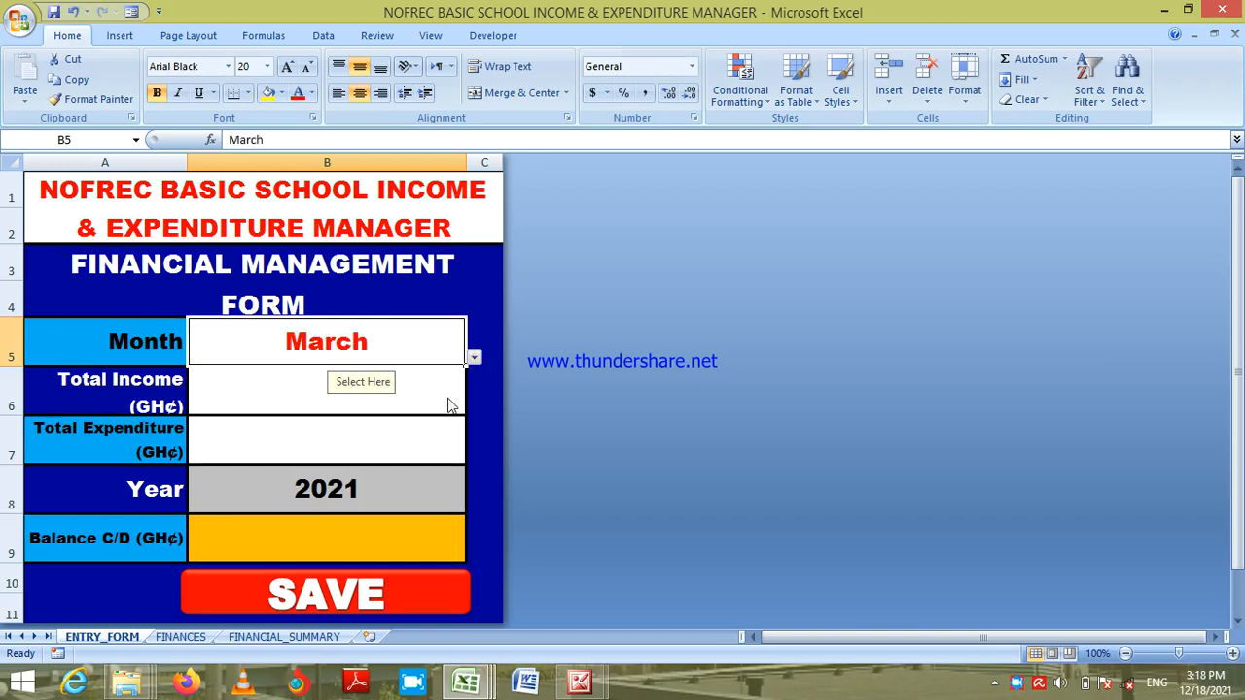
left_click(389, 443)
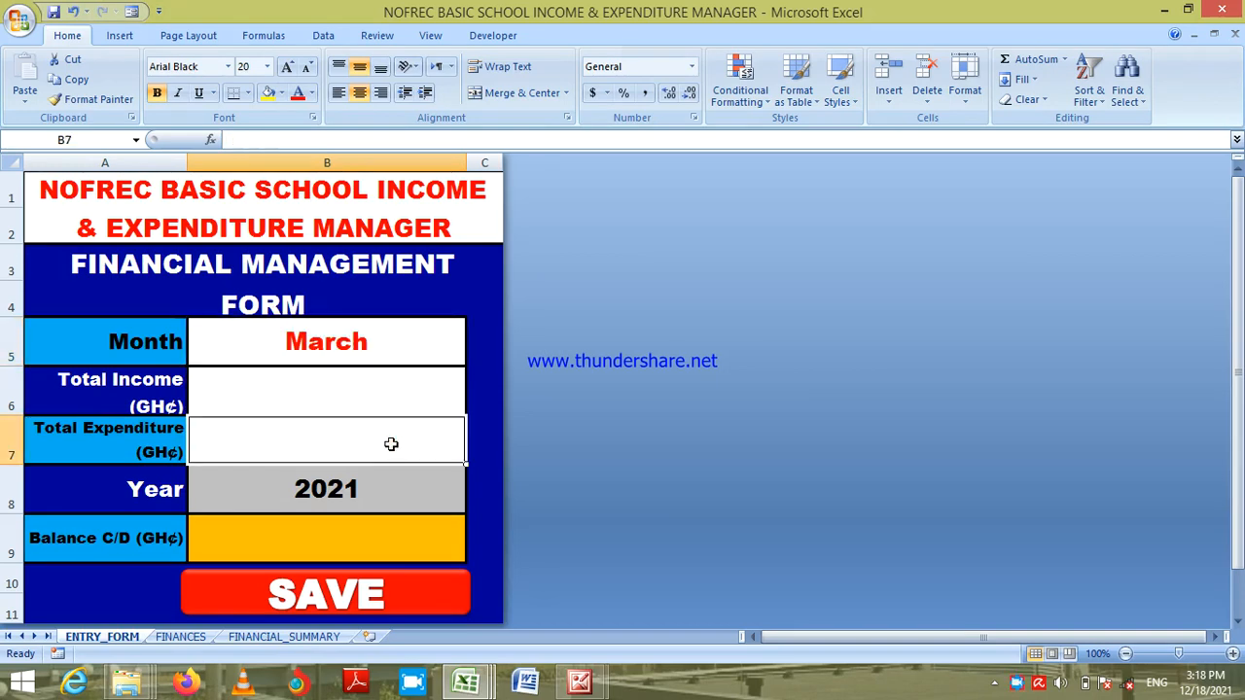
type("800")
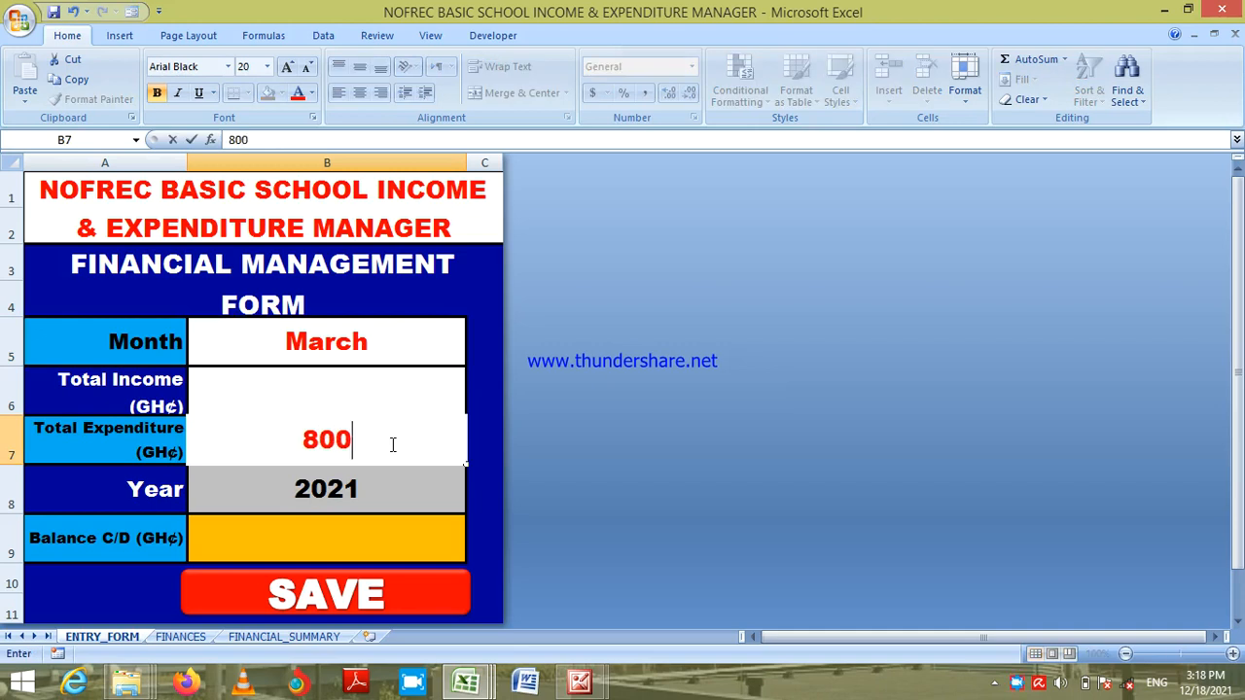
key("Return")
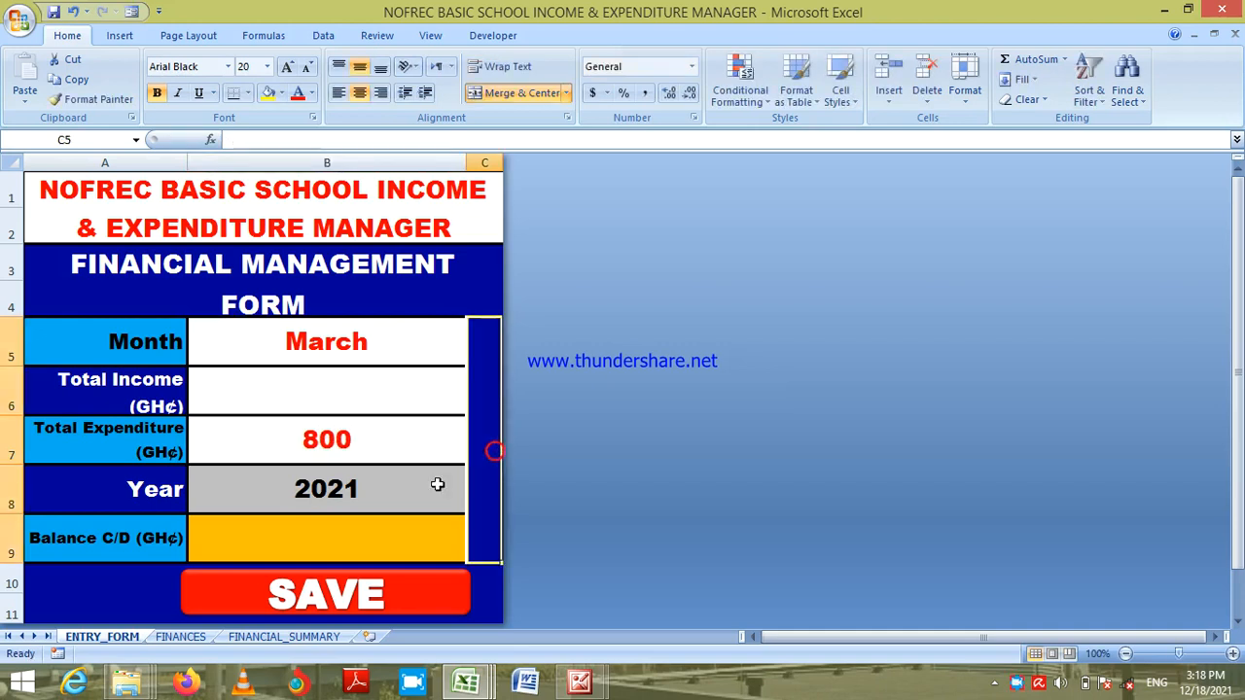
left_click(383, 591)
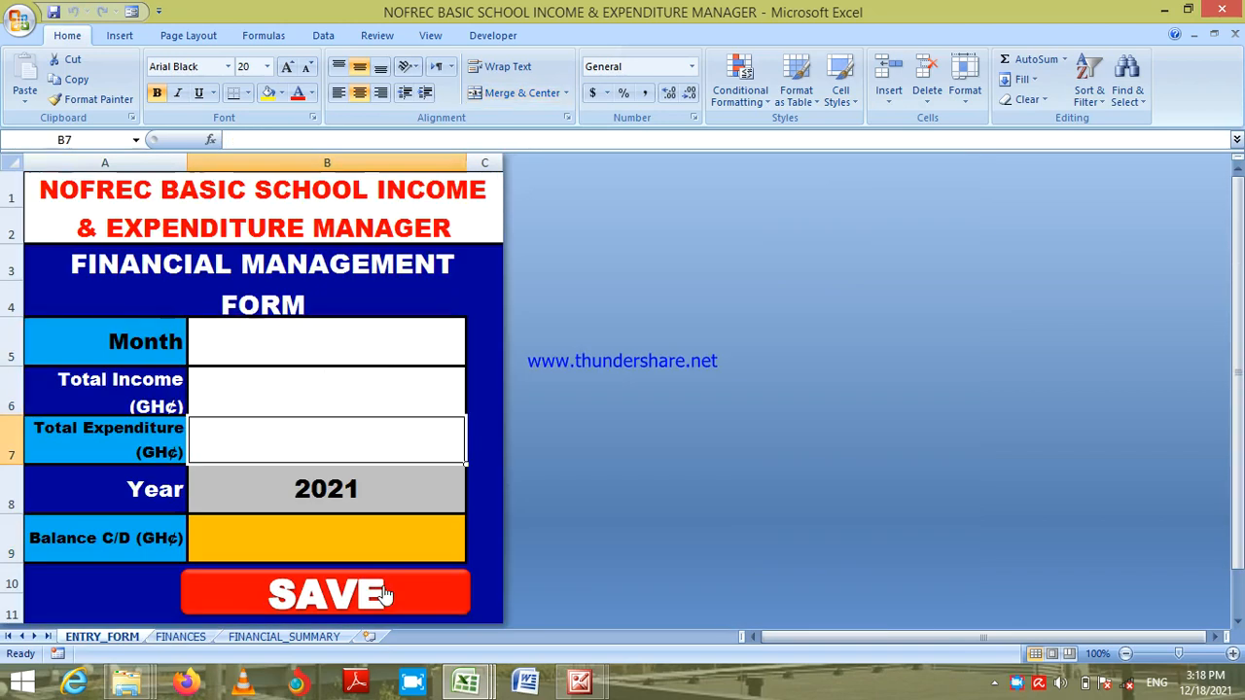
- On the FINANCIAL_SUMMARY sheet, inspect January's income and expense formulas and March's expense and balance formulas
left_click(276, 642)
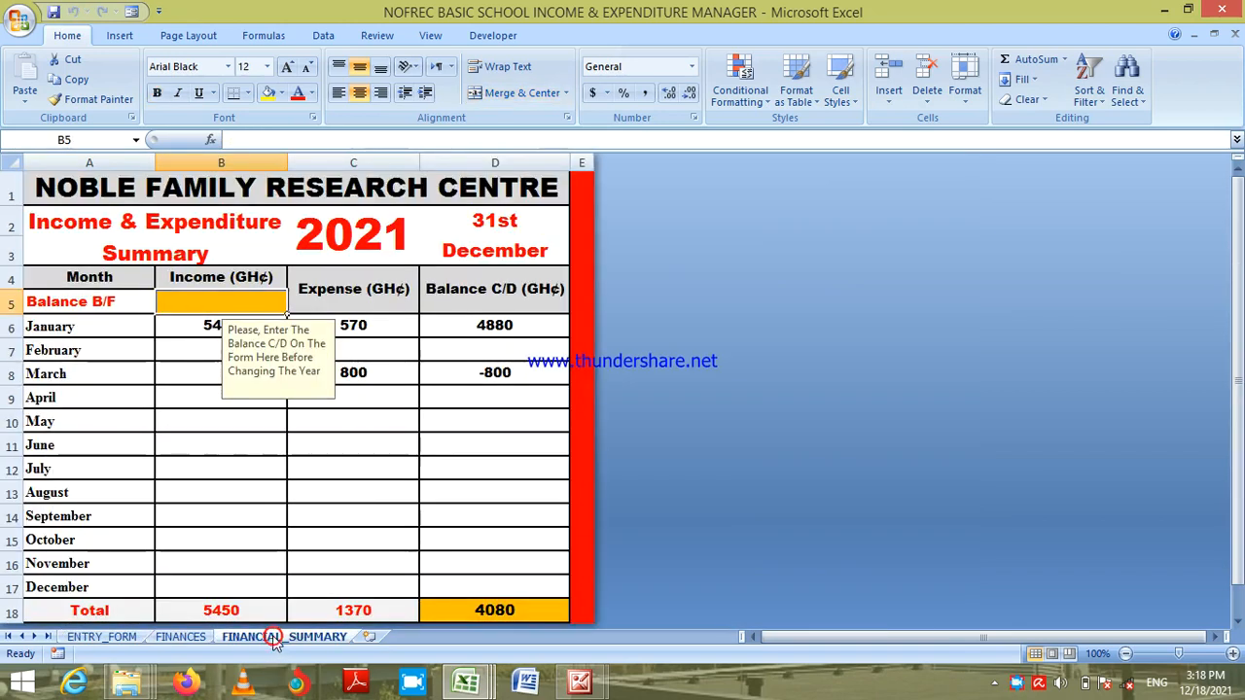
left_click(377, 504)
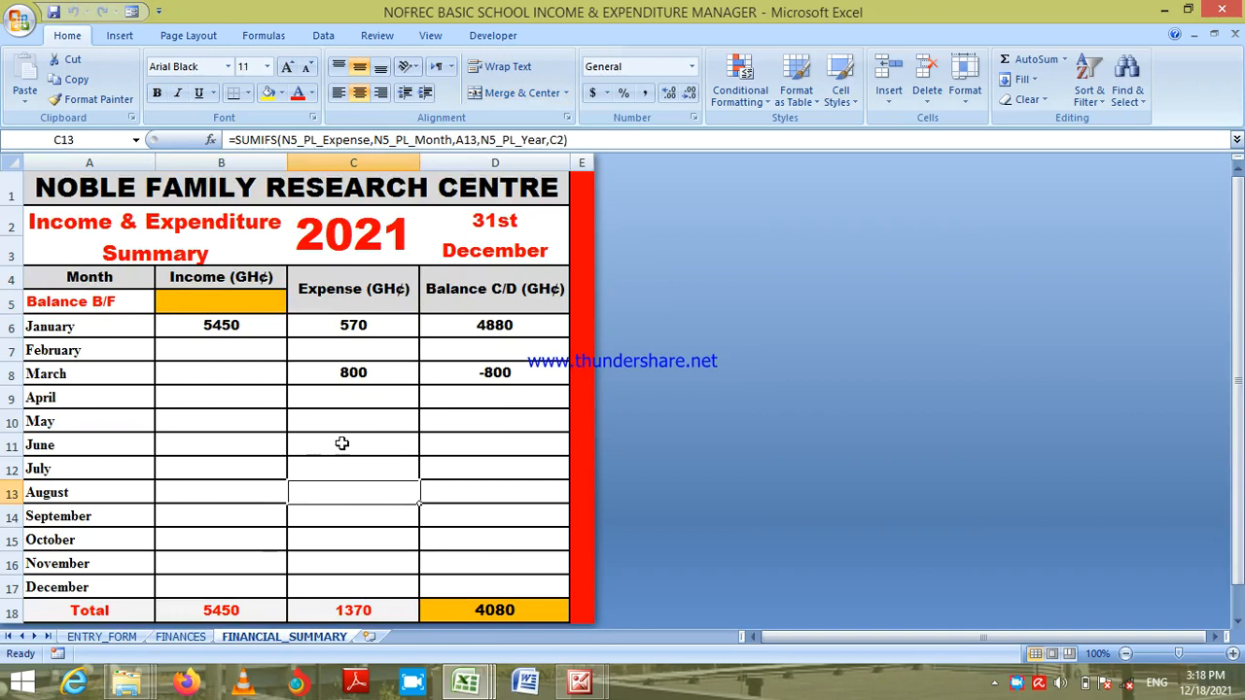
left_click(249, 329)
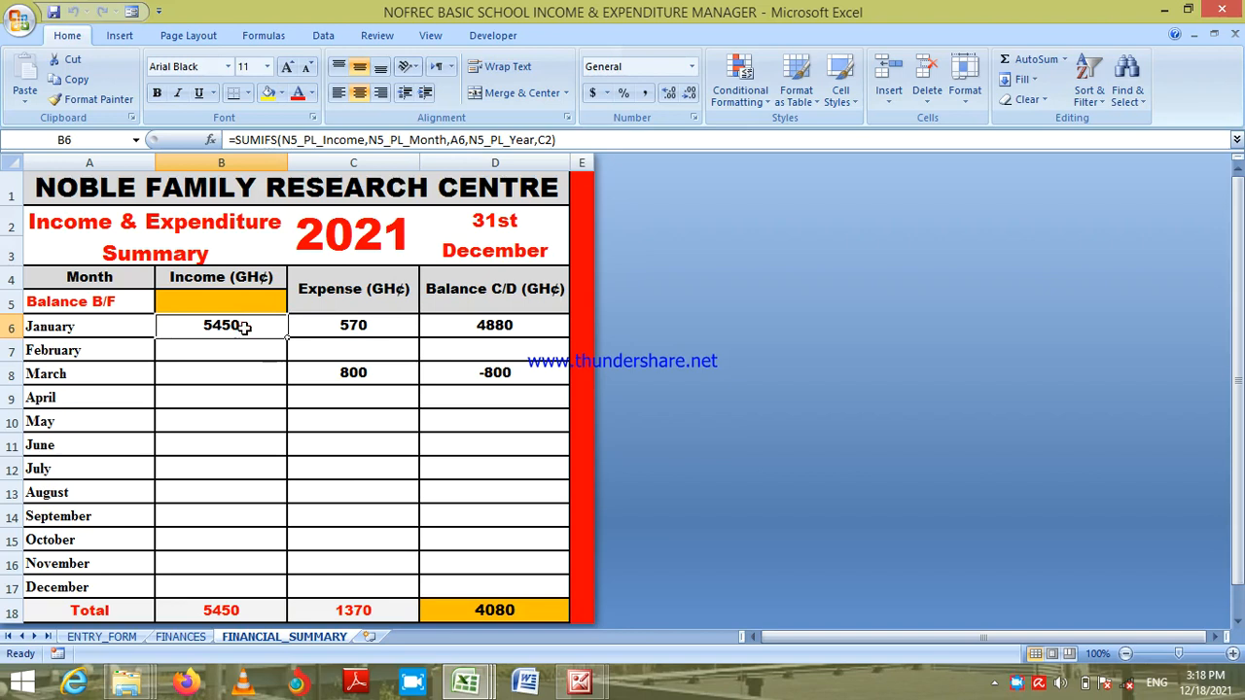
left_click(373, 326)
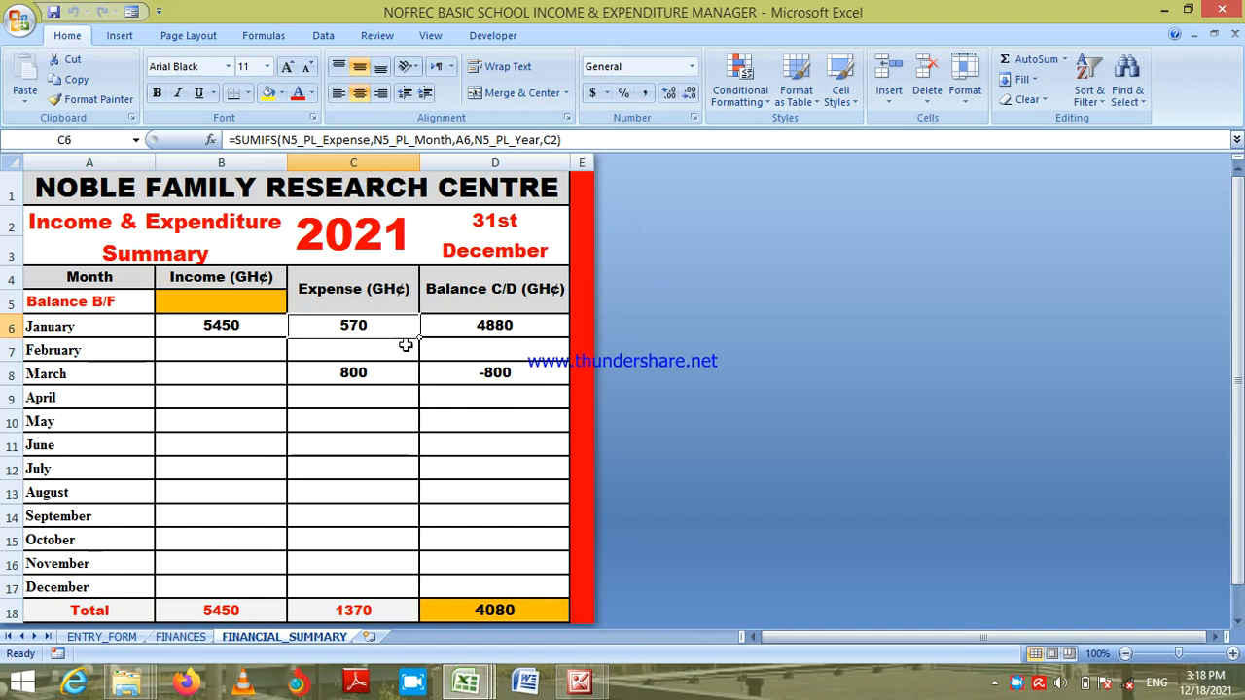
left_click(361, 373)
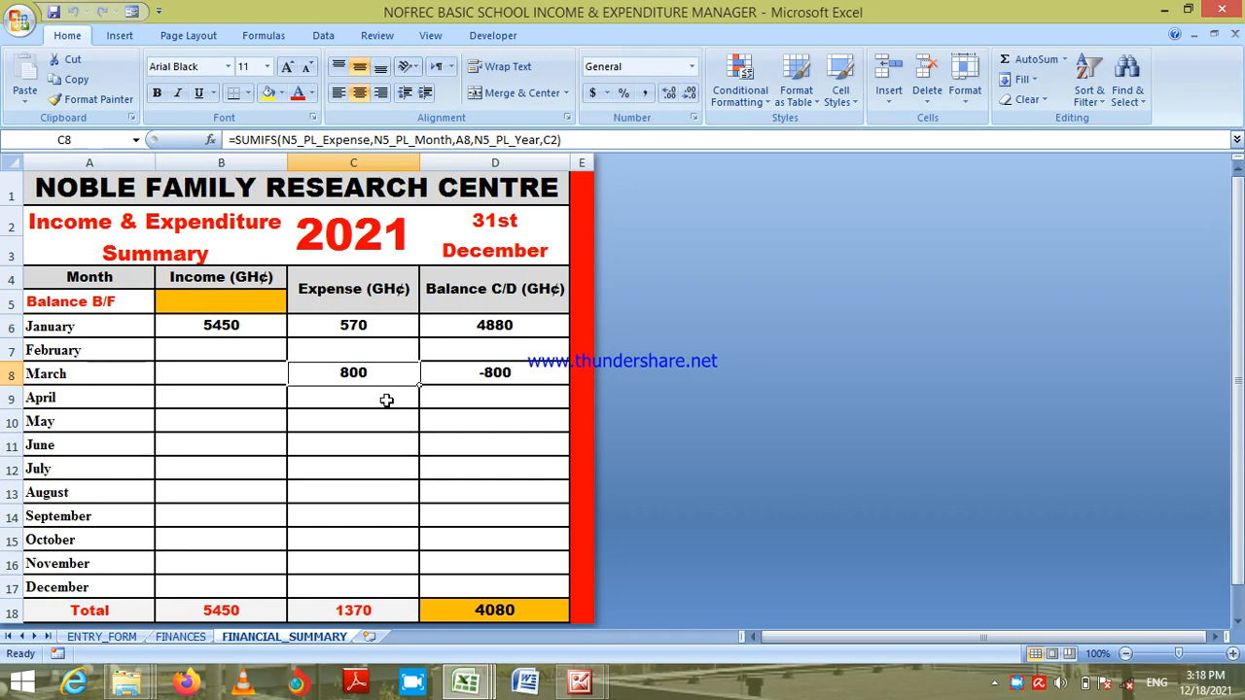
left_click(488, 373)
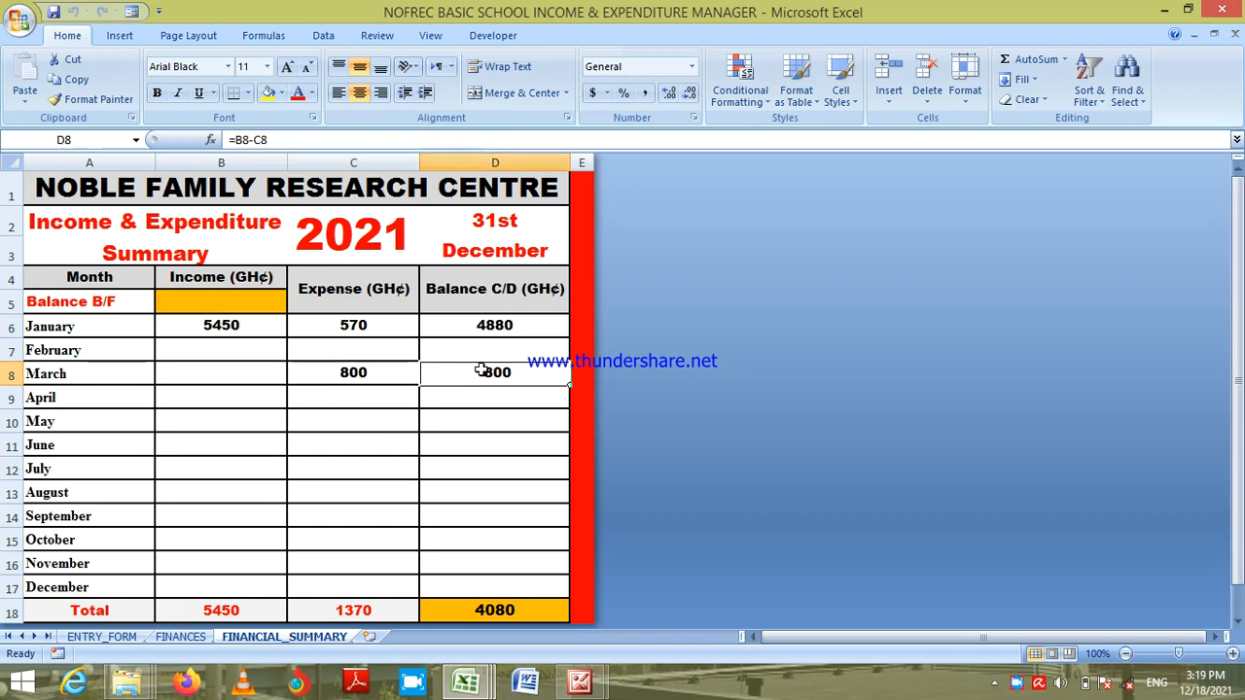
- Compare the January income and expense cells in the financial summary
left_click(353, 326)
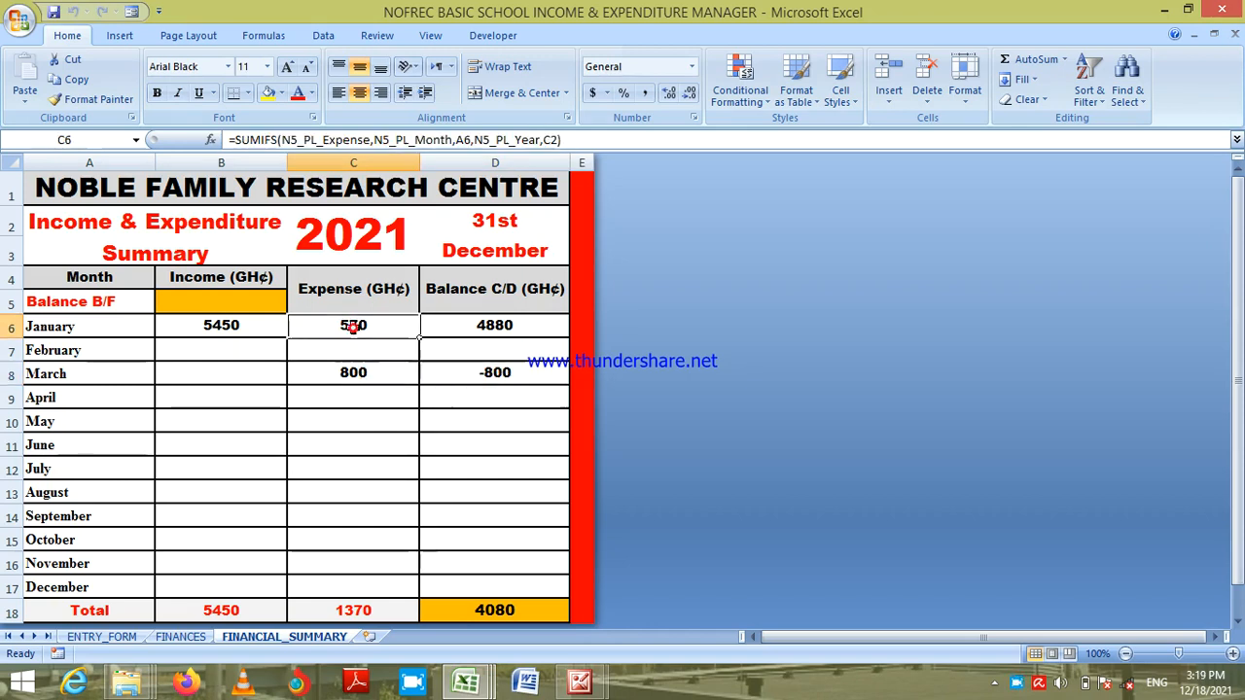
left_click(237, 325)
left_click(336, 325)
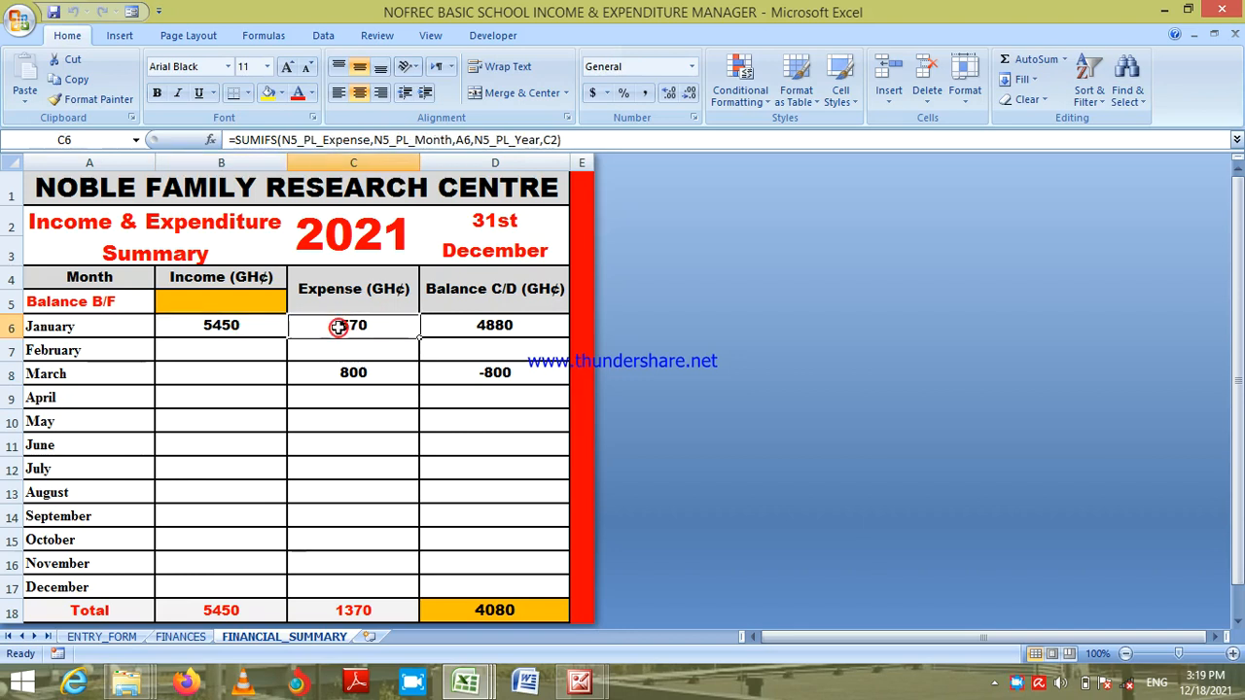
left_click(239, 326)
left_click(355, 325)
left_click(251, 329)
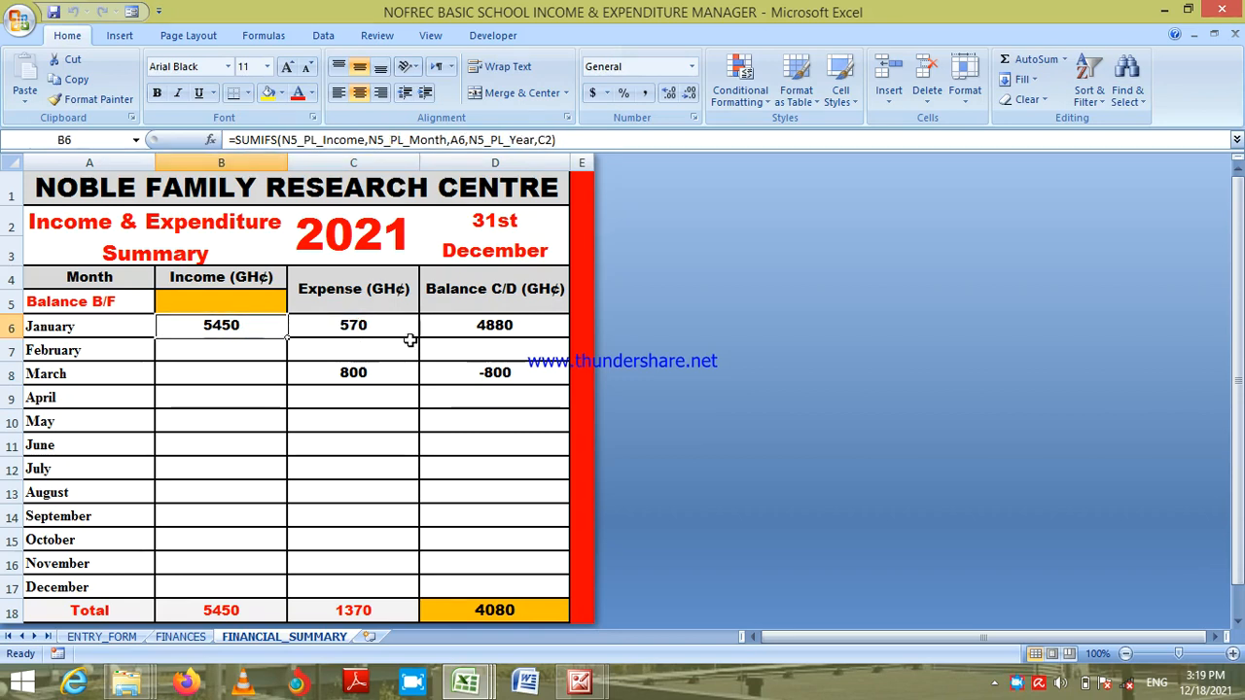
- Inspect the Balance C/D formulas for January and March, along with March's income cell, in the financial summary
left_click(489, 331)
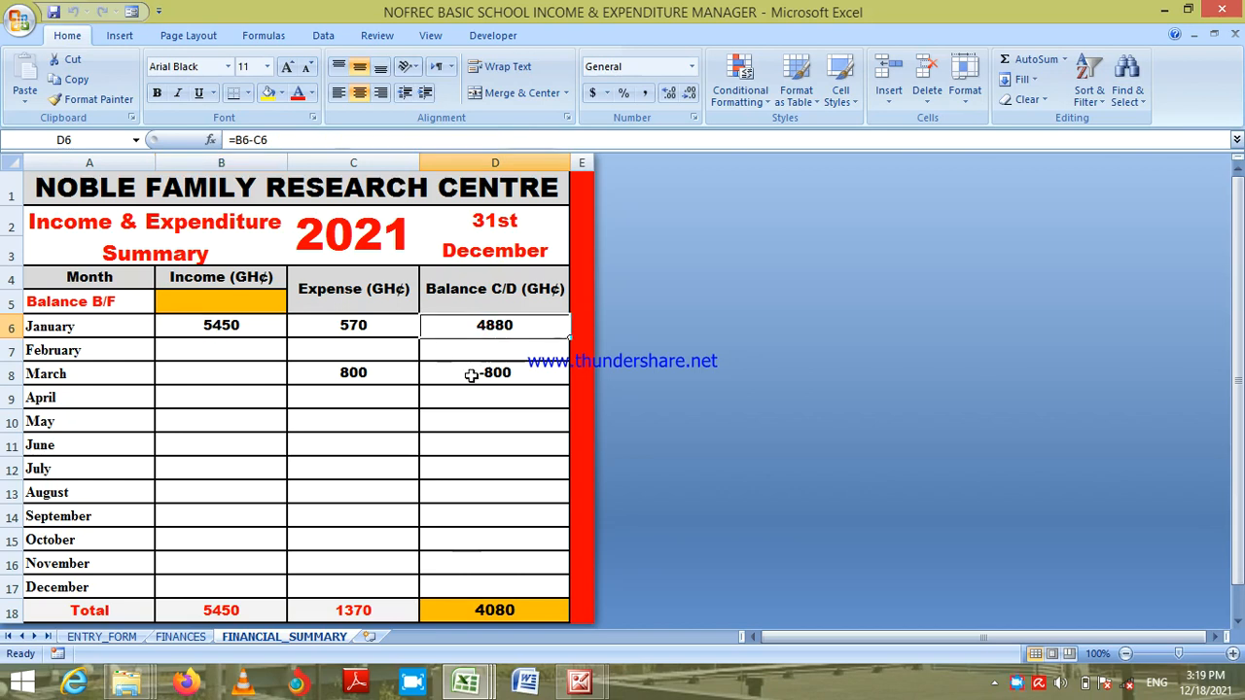
left_click(471, 376)
left_click(189, 378)
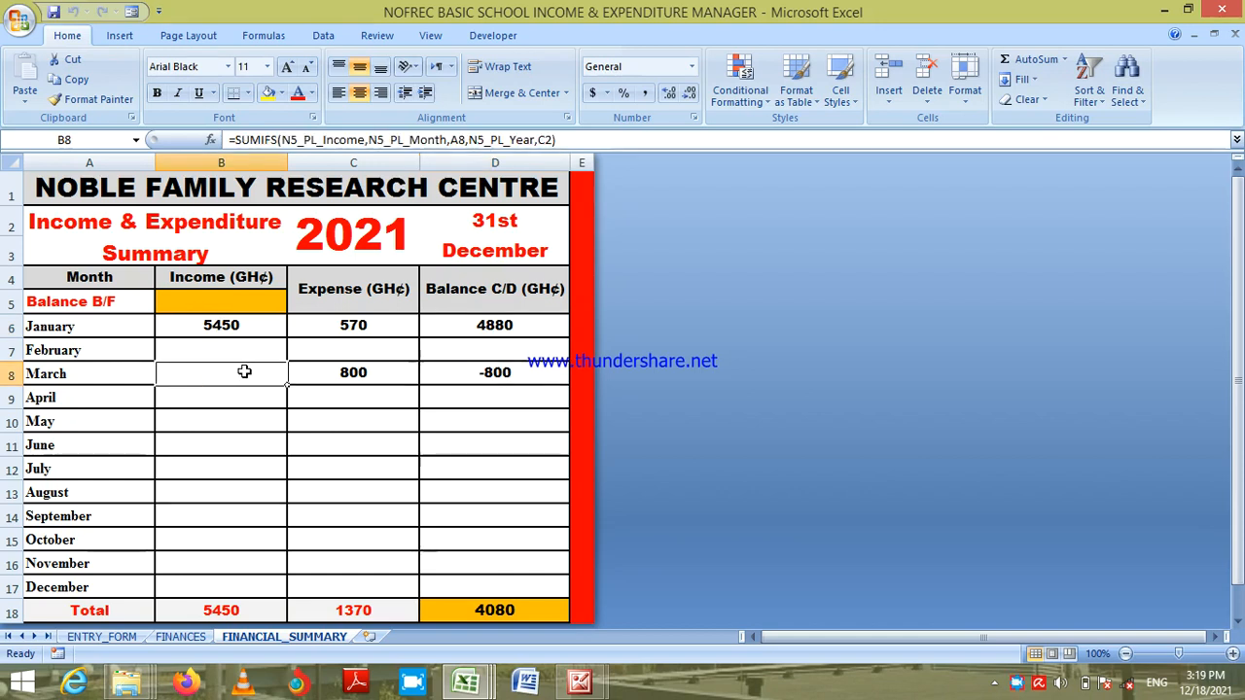
left_click(501, 374)
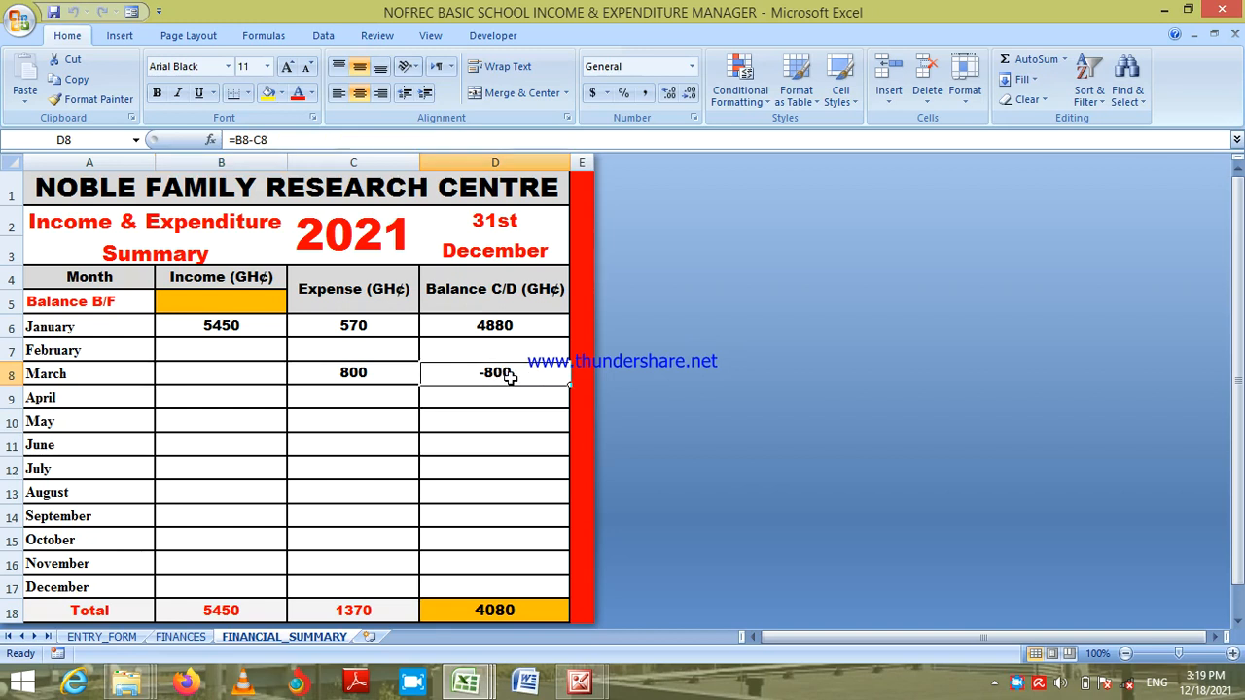
left_click(498, 326)
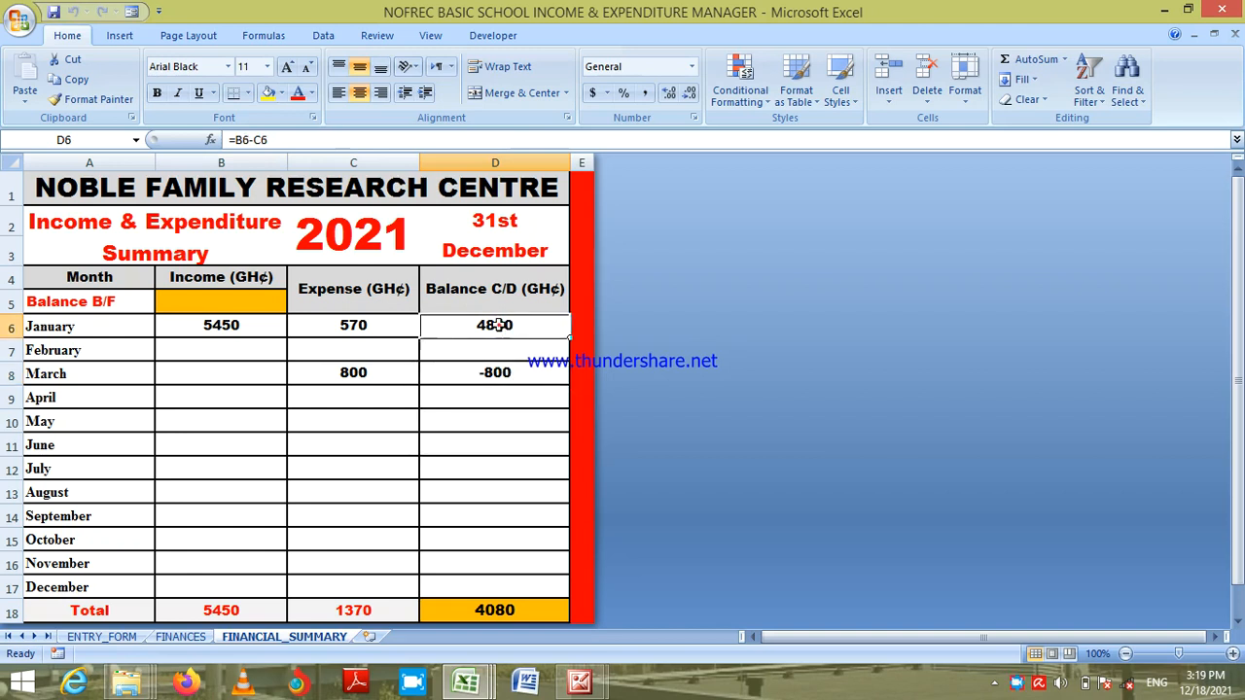
- Inspect the Balance C/D formulas for March and the Total row, along with January's income and expense formulas
left_click(512, 376)
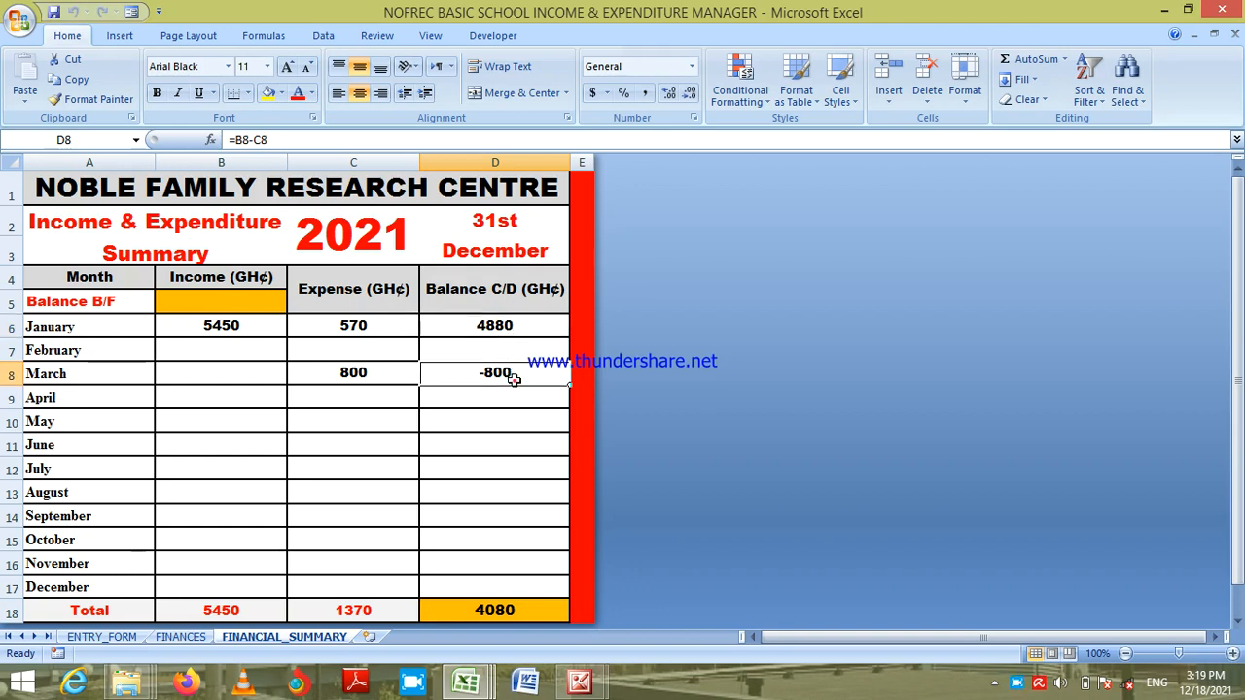
left_click(494, 611)
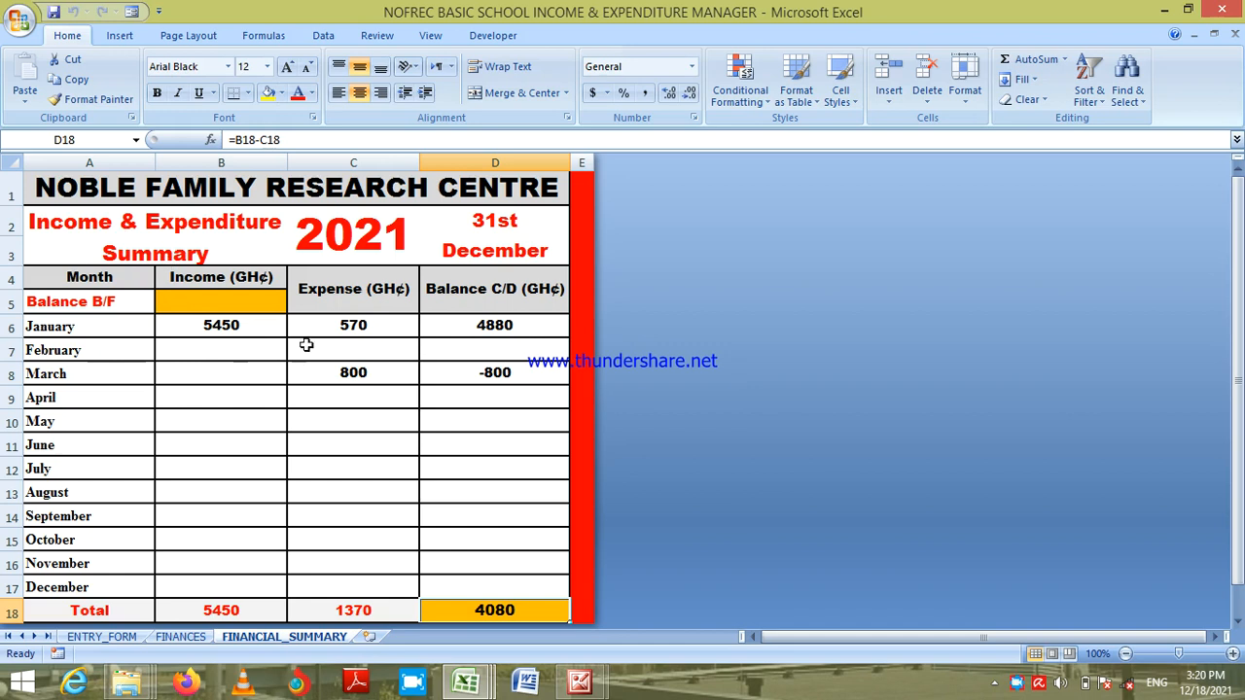
left_click(233, 329)
left_click(331, 321)
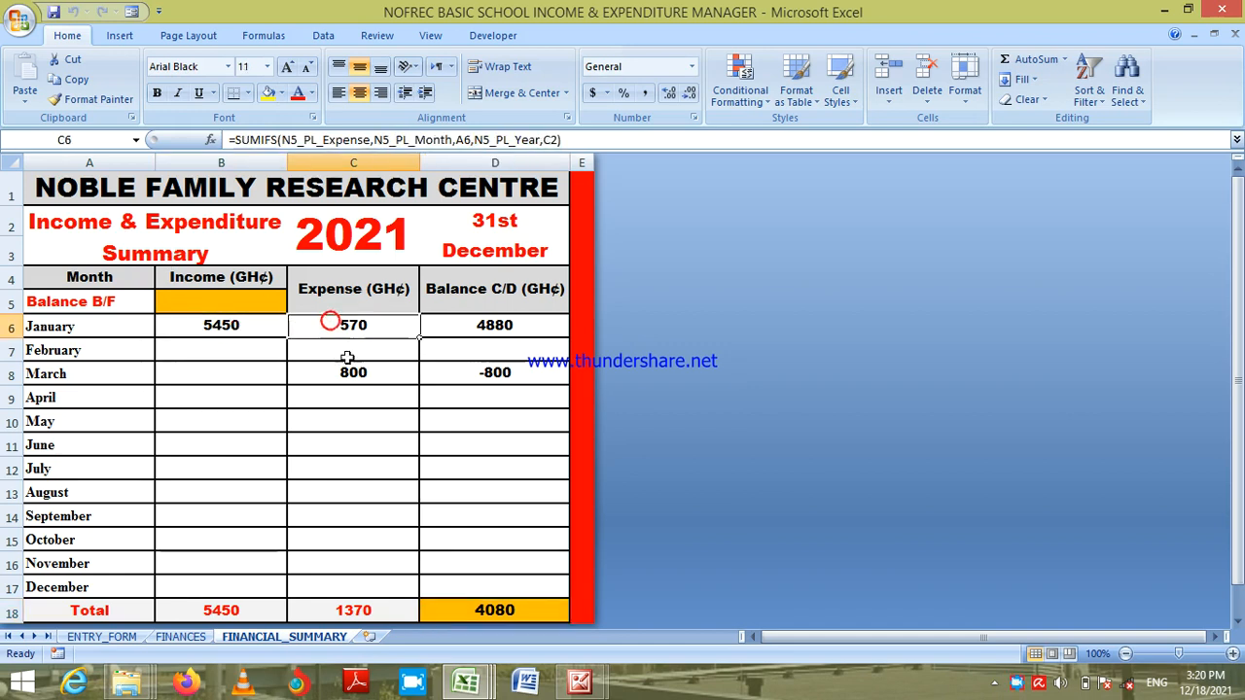
- Inspect the Expense column formulas for March, June, July and August in the financial summary
left_click(349, 377)
left_click(352, 443)
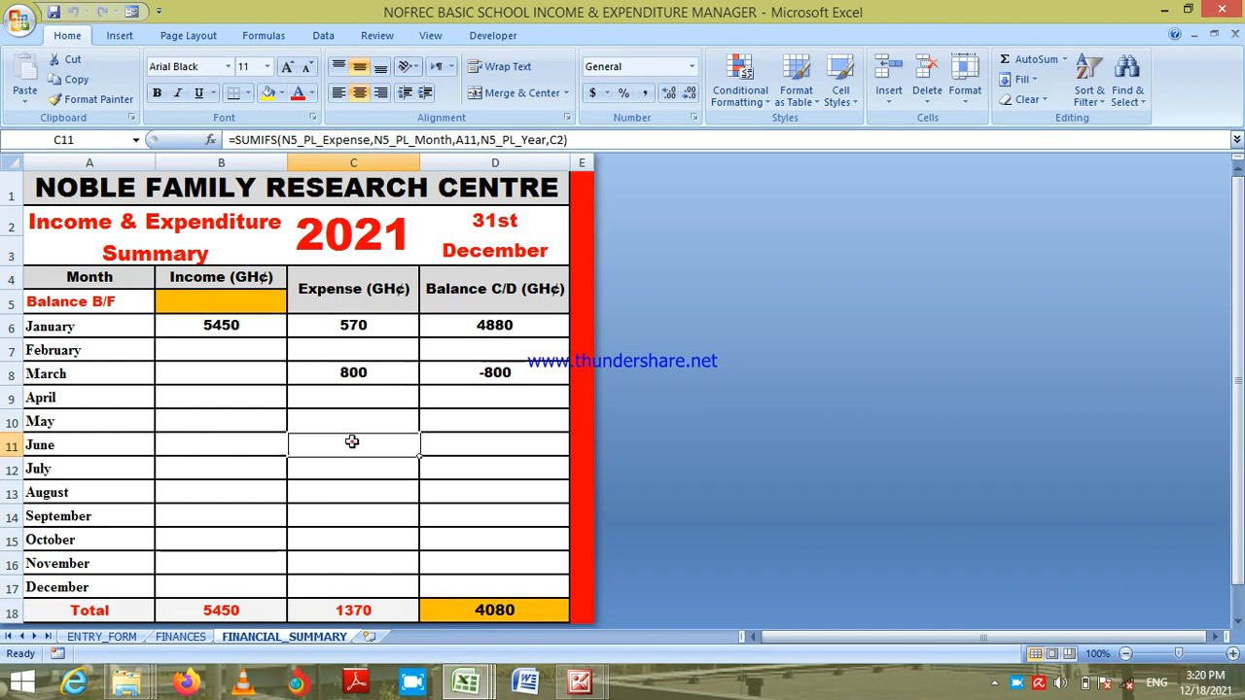
left_click(355, 495)
left_click(350, 463)
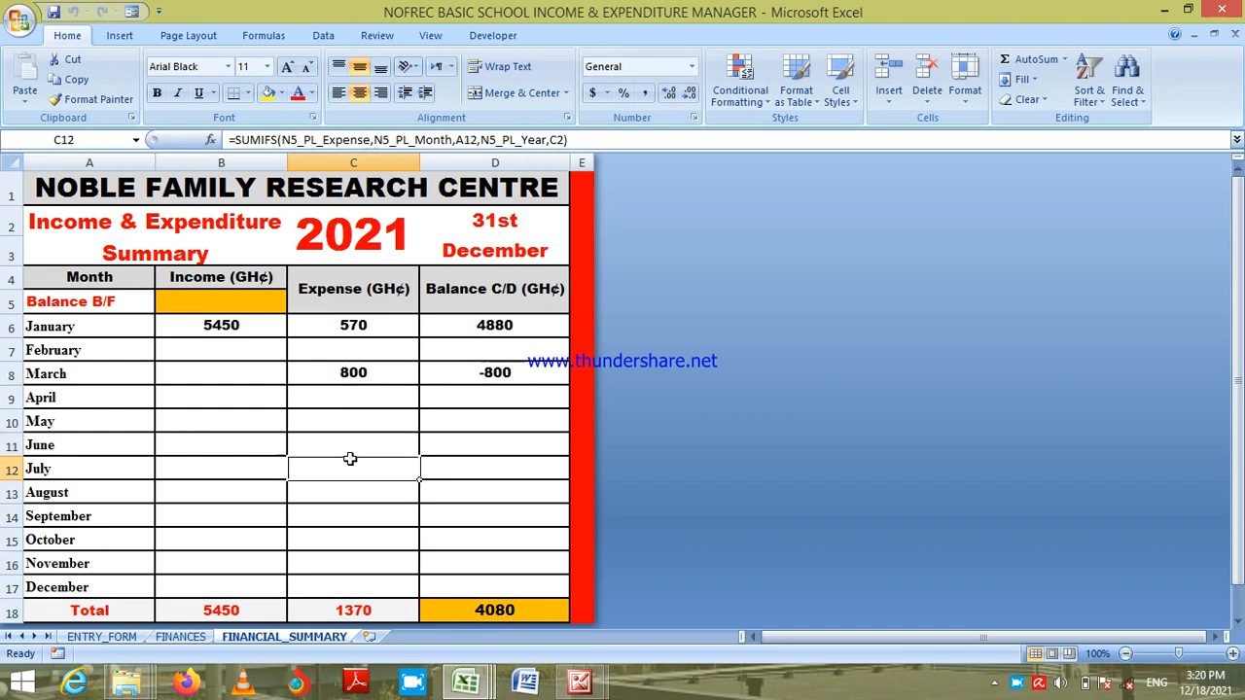
- Inspect the Income column formulas for January, February, March, April and June in the financial summary
left_click(244, 326)
left_click(227, 375)
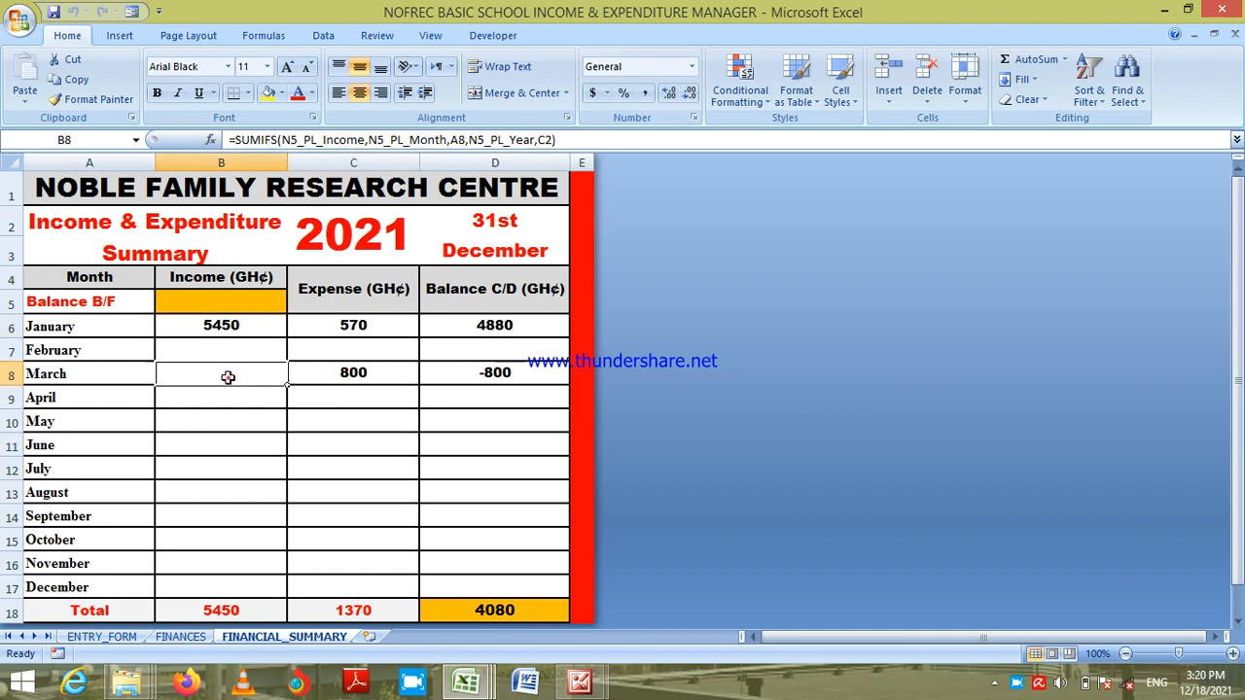
left_click(233, 442)
left_click(216, 406)
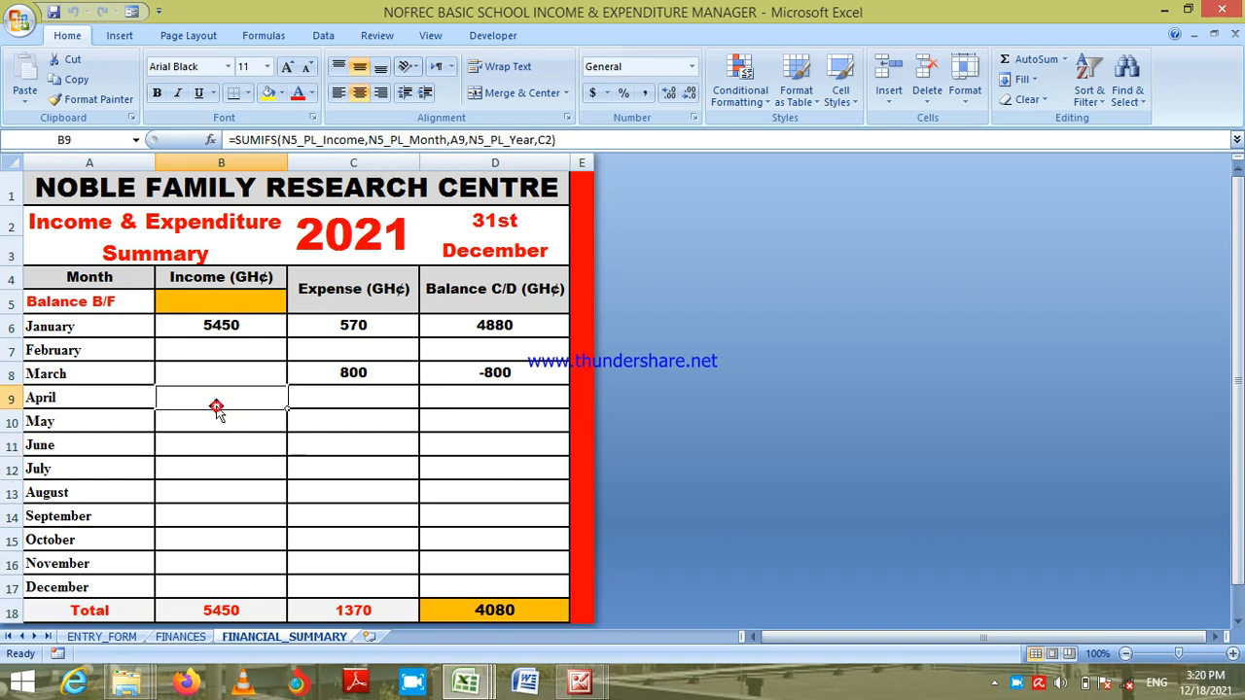
left_click(215, 352)
left_click(219, 331)
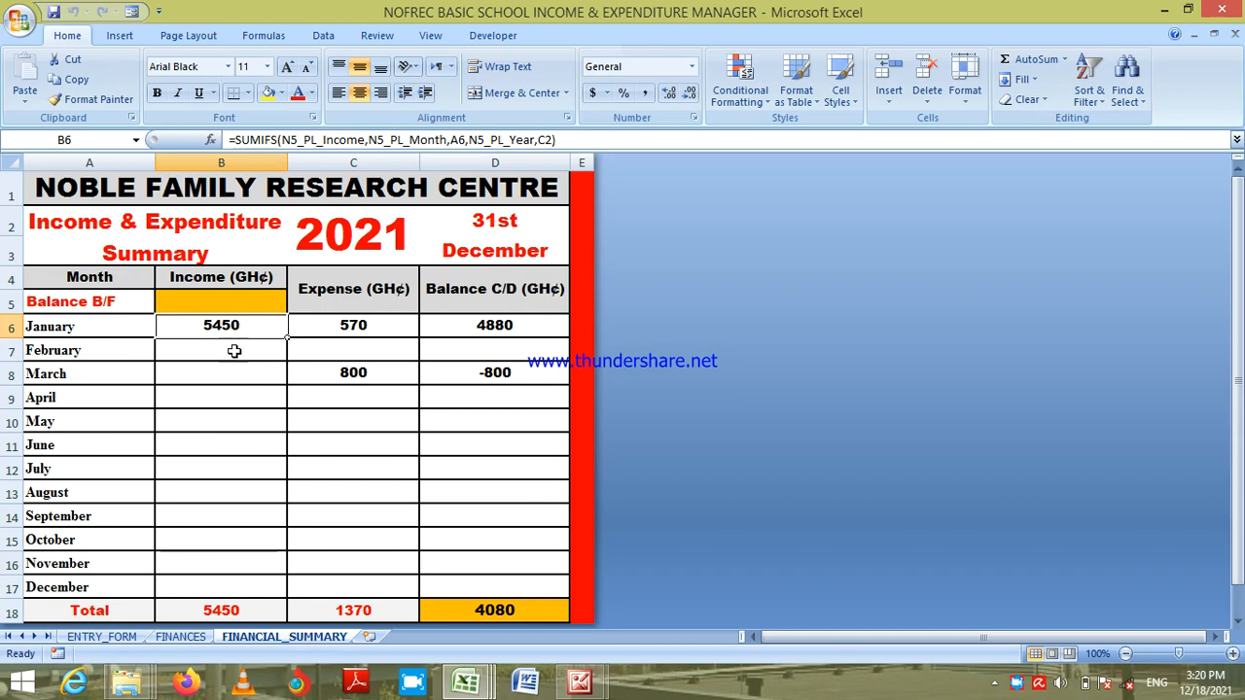
left_click(233, 350)
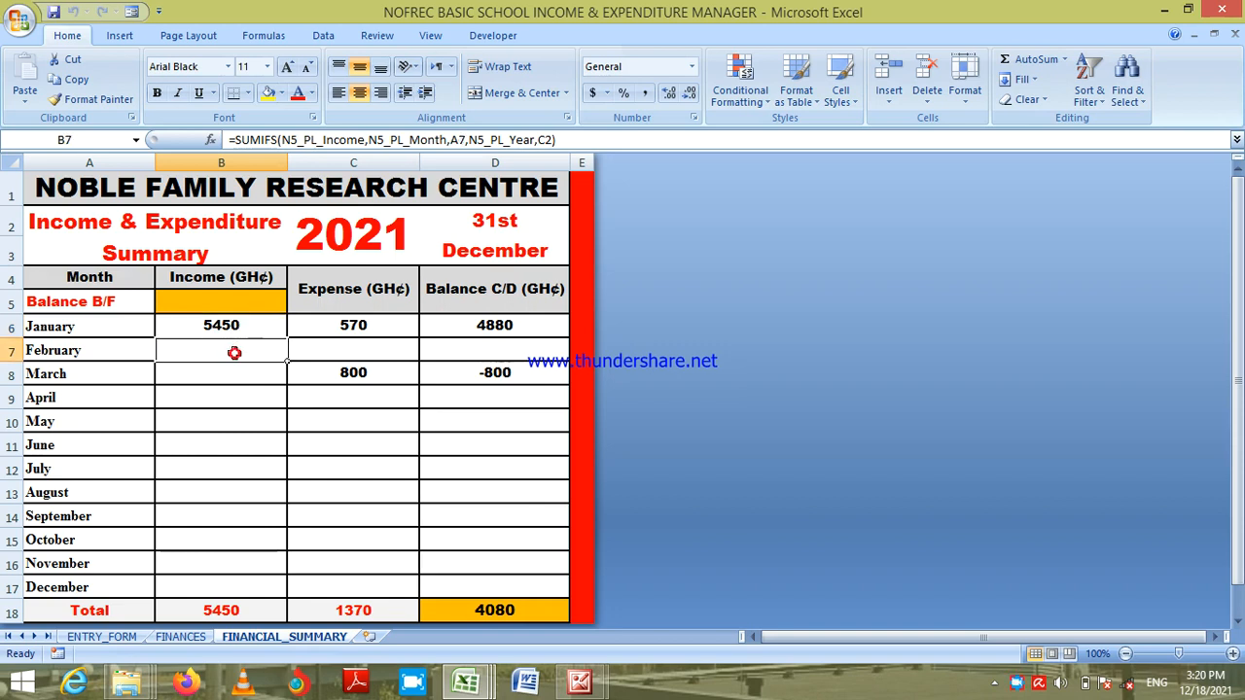
left_click(231, 330)
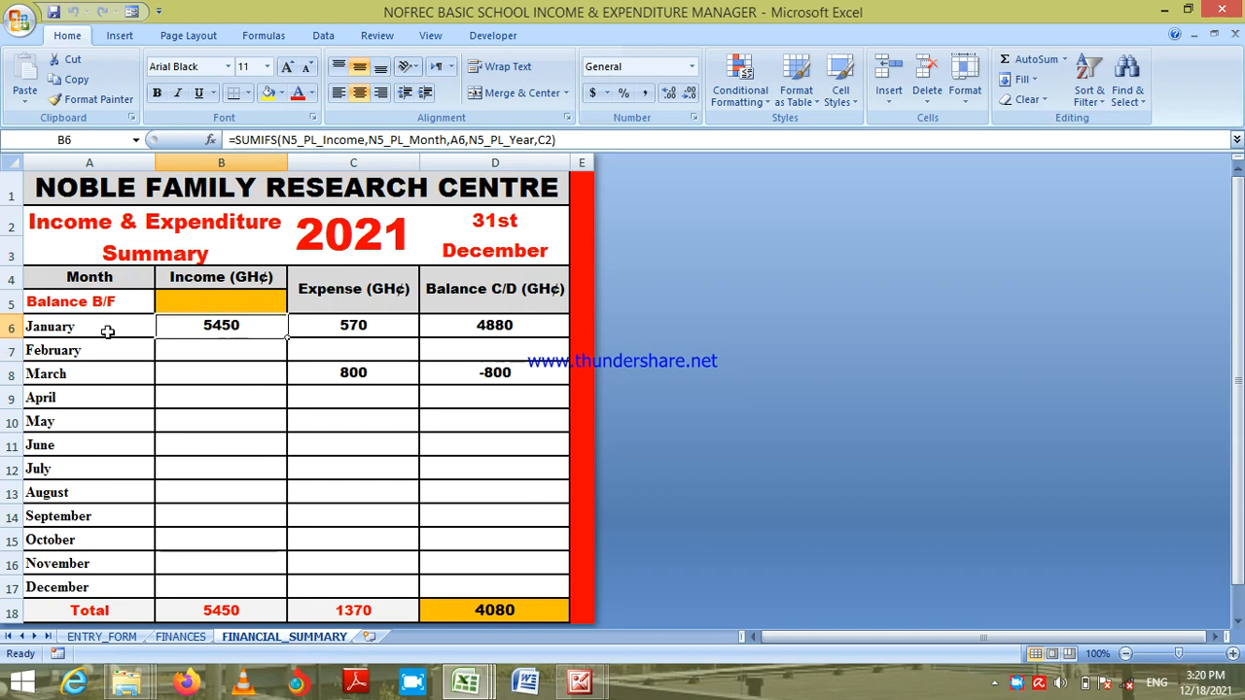
- Compare January's and March's expense cells with March's income, and check the February and Total balance formulas
left_click(348, 330)
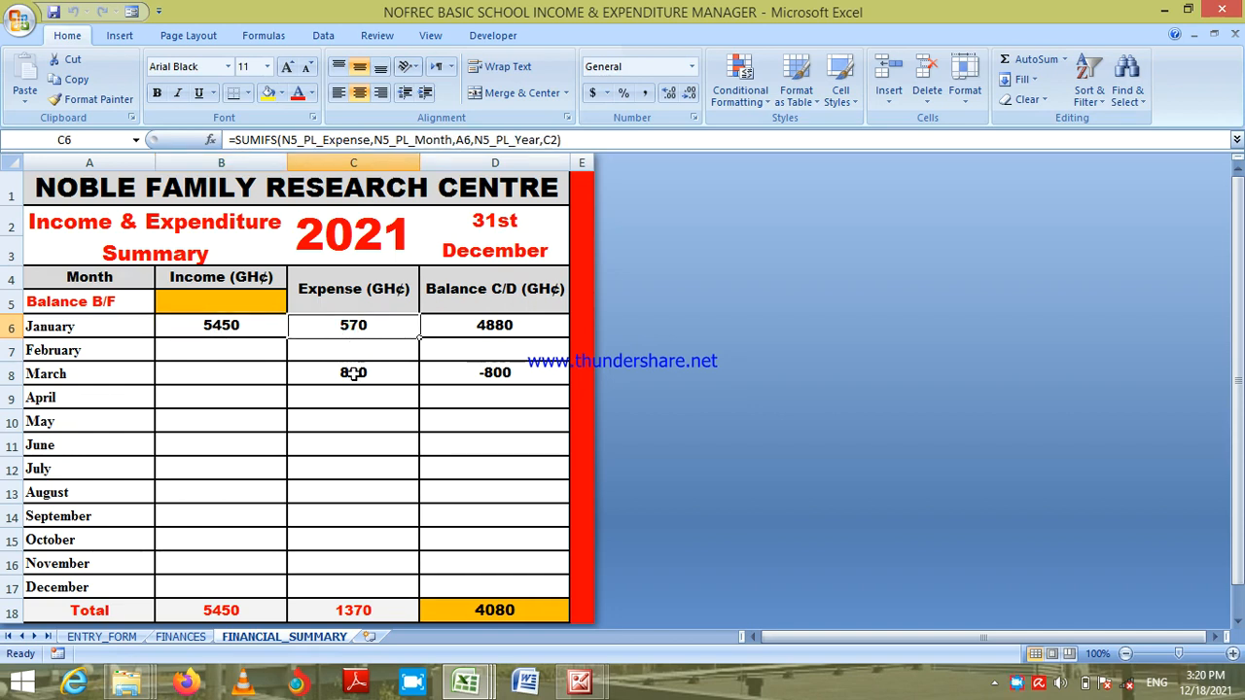
left_click(353, 372)
left_click(209, 370)
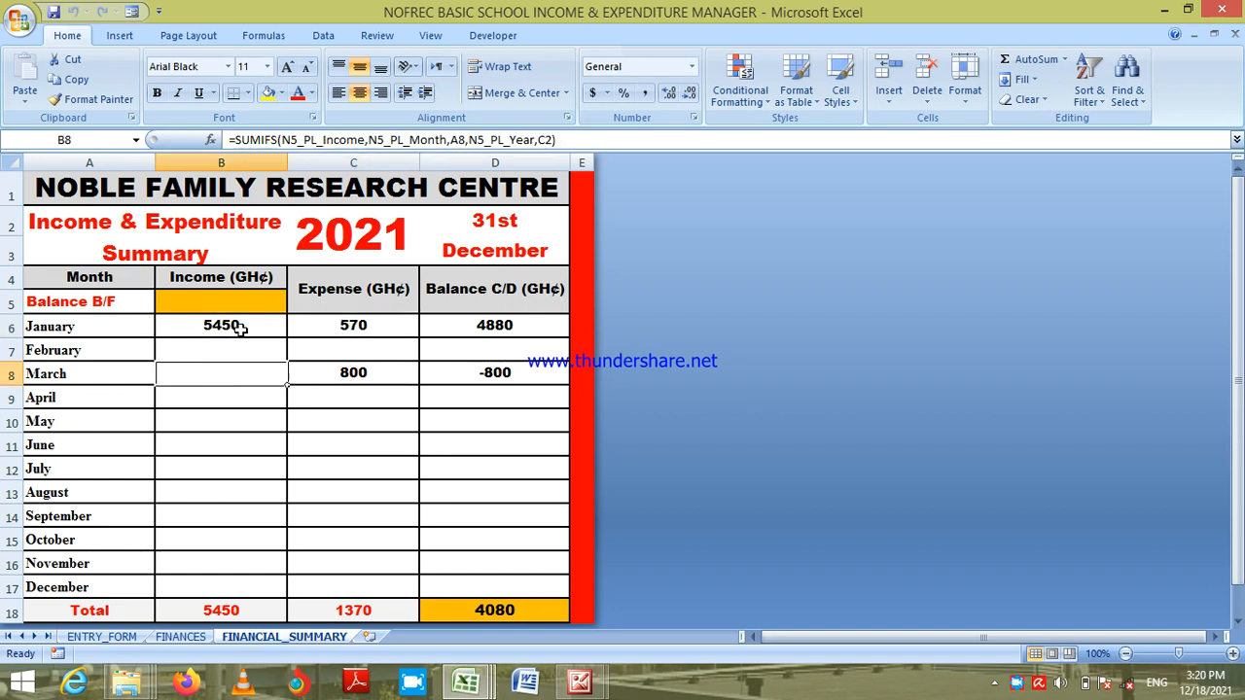
left_click(472, 342)
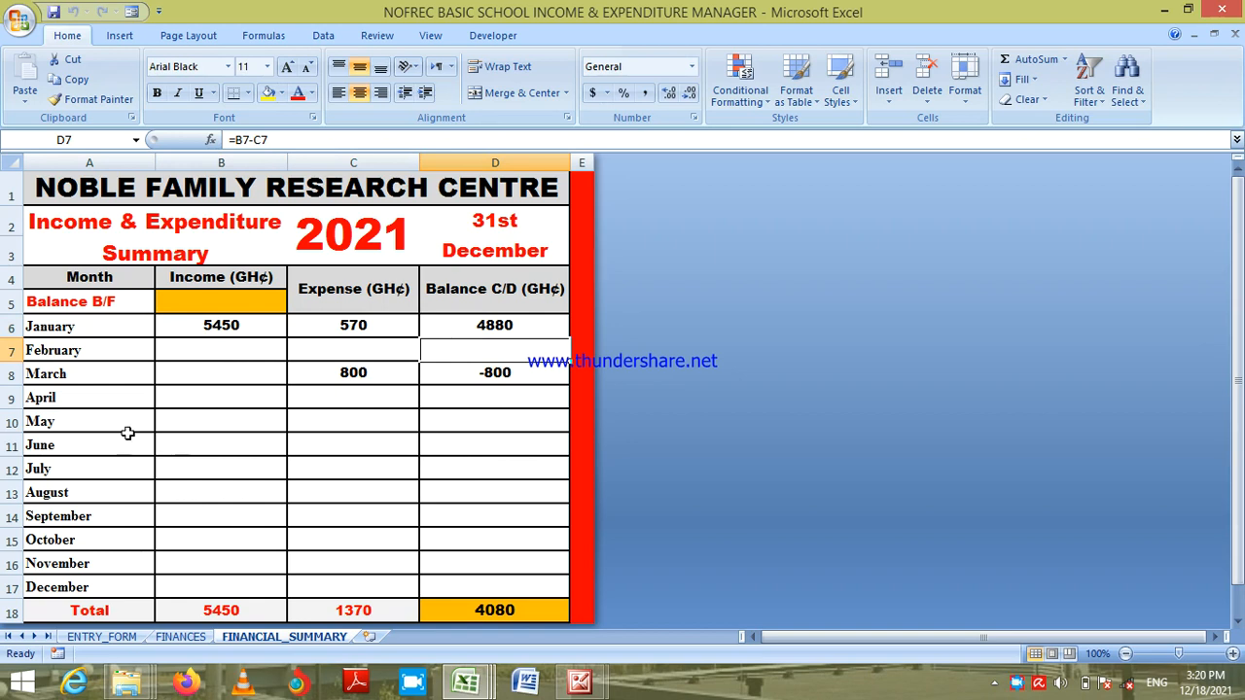
left_click(503, 609)
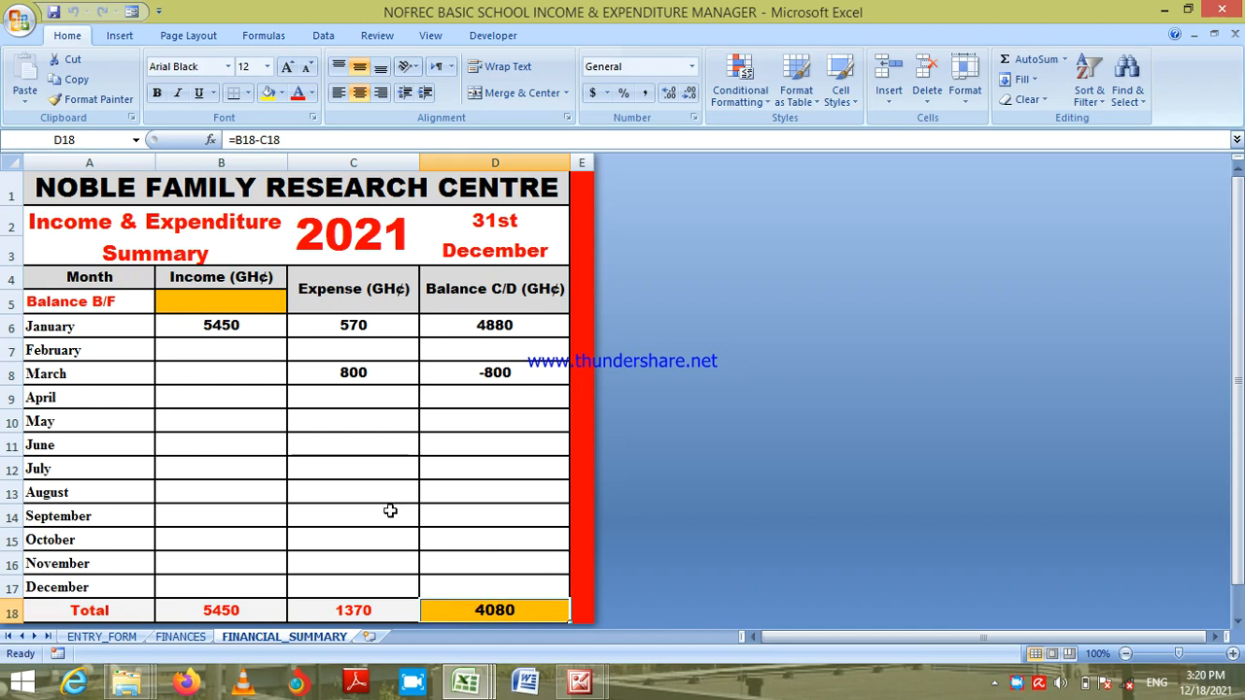
- Check the September, July and Total balance formulas, along with August's expense and April's income formulas
left_click(472, 506)
left_click(486, 458)
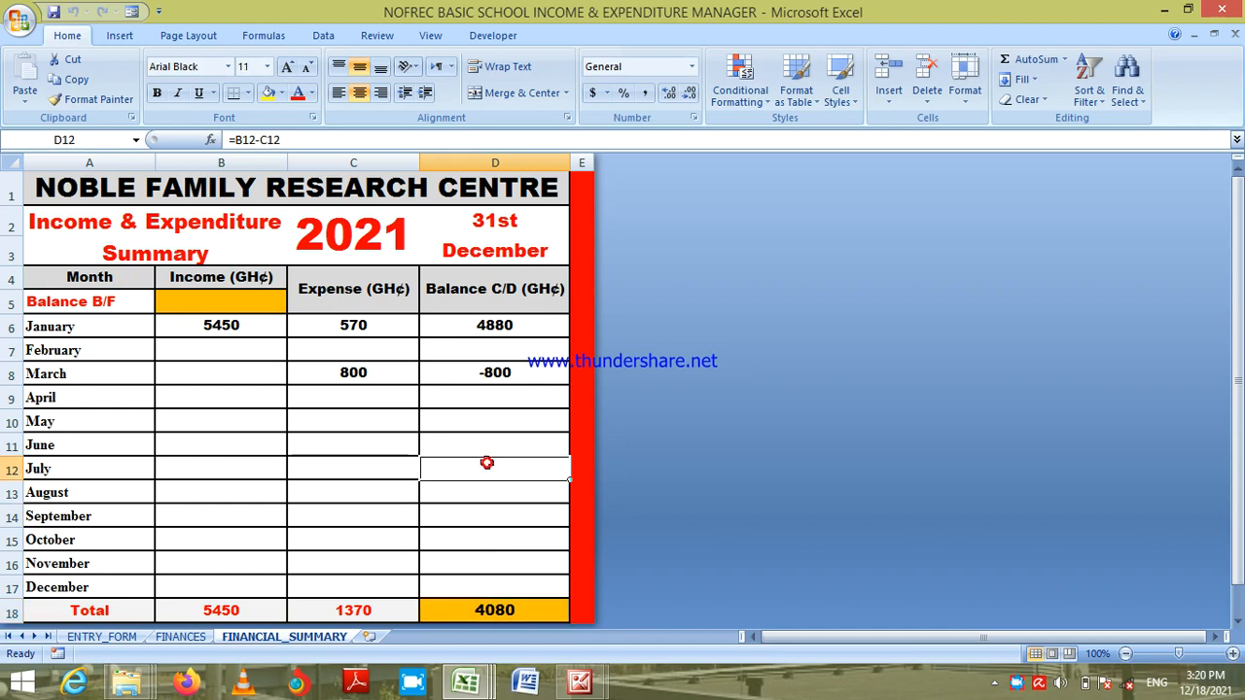
left_click(492, 603)
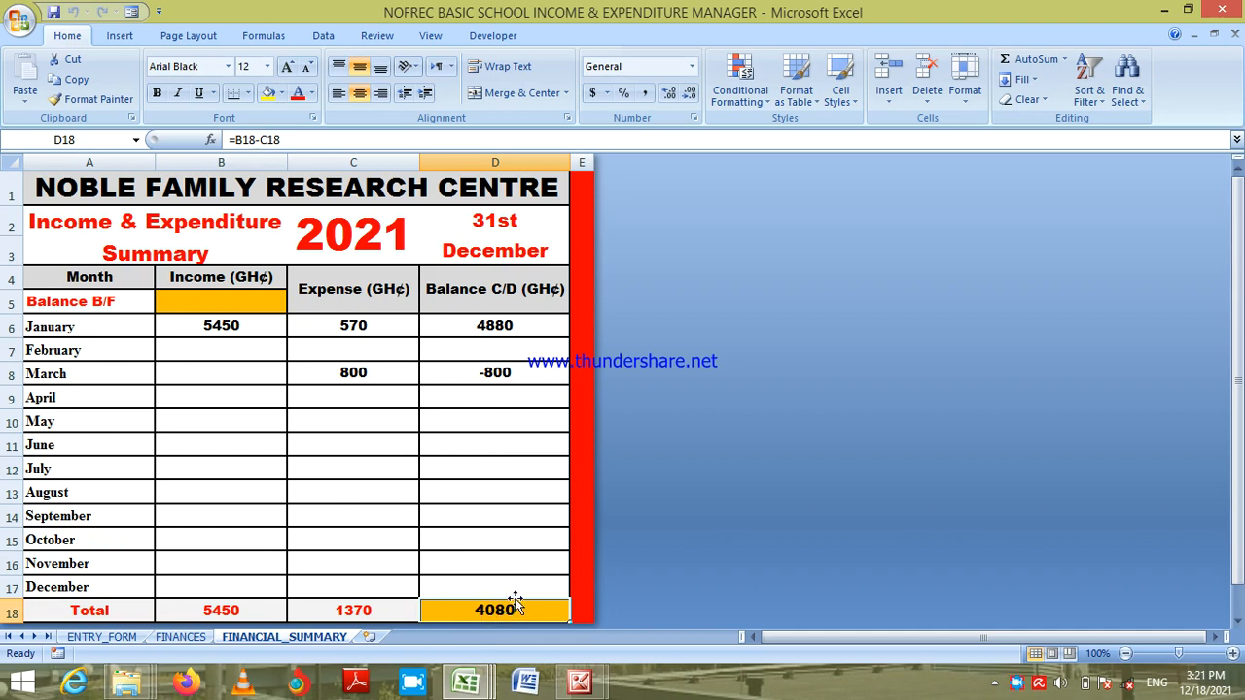
left_click(385, 498)
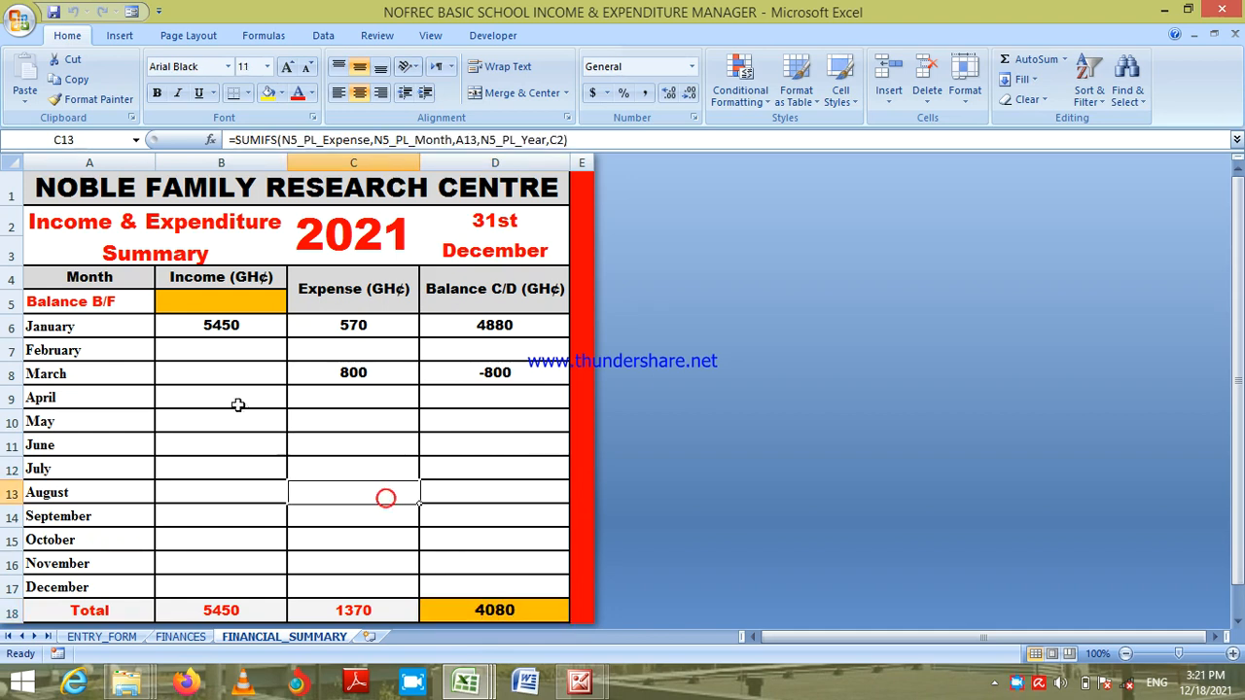
left_click(208, 393)
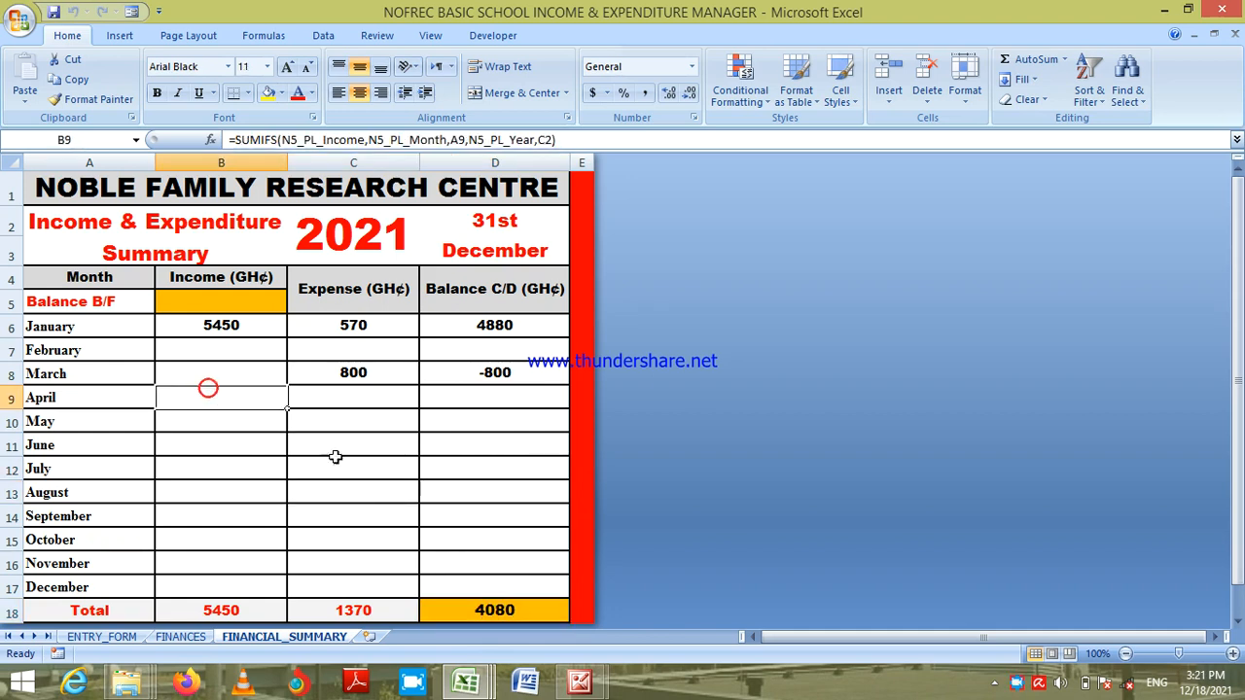
- Return to the ENTRY_FORM sheet and switch to the Tutorial 8 cover page in Microsoft Office Picture Manager
left_click(120, 636)
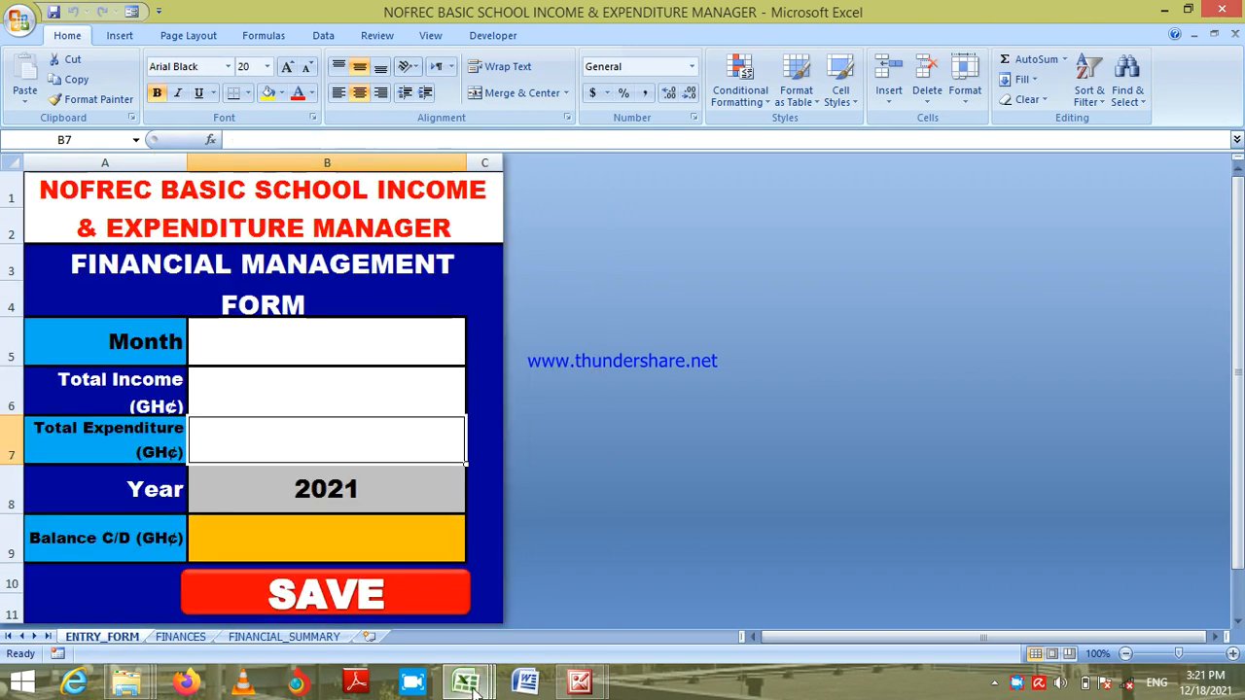
mouse_move(473, 688)
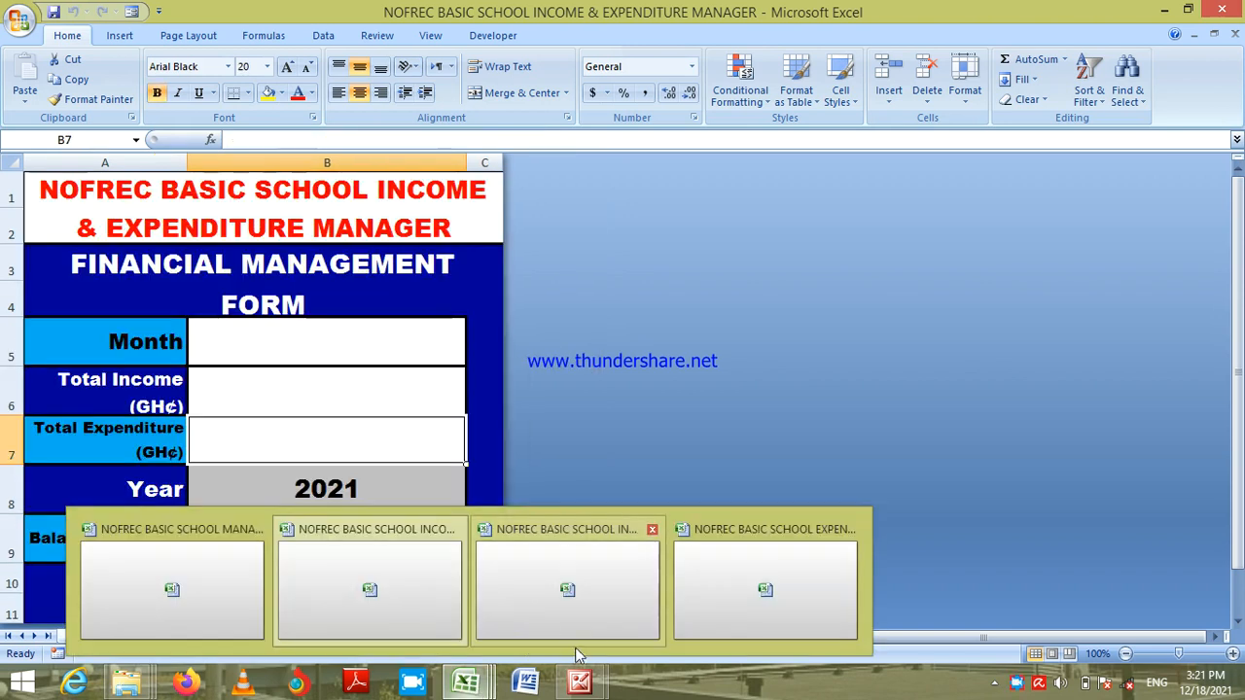
mouse_move(574, 688)
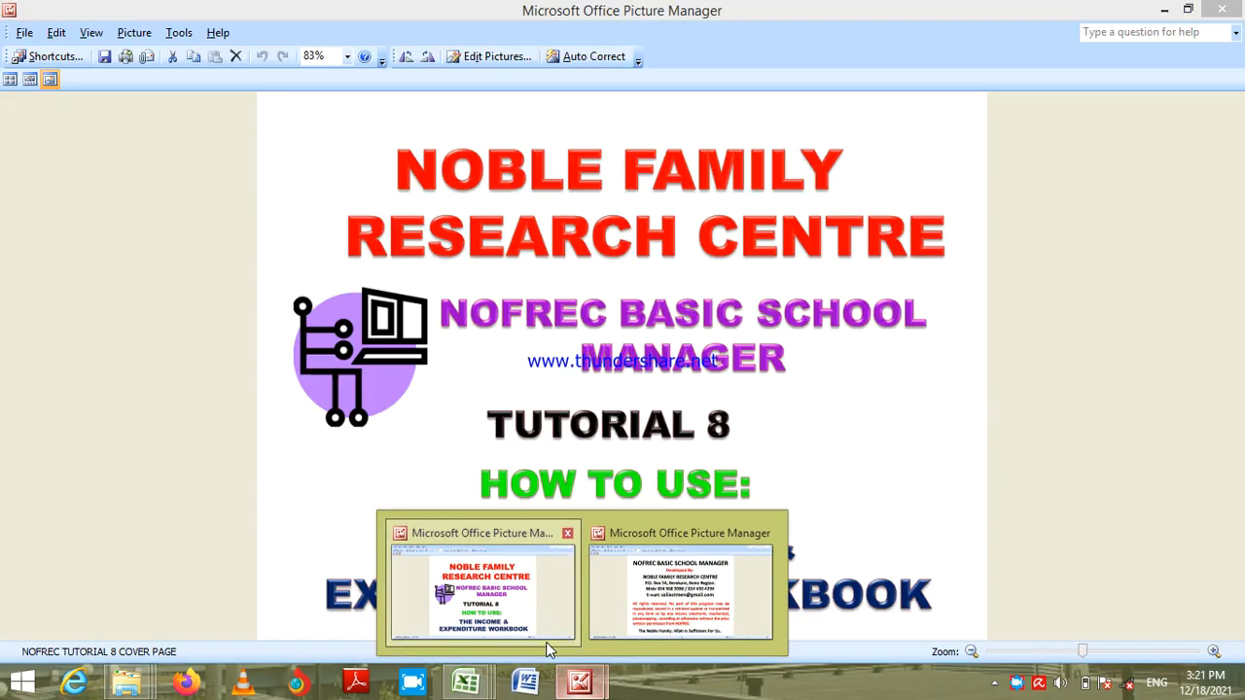
left_click(546, 640)
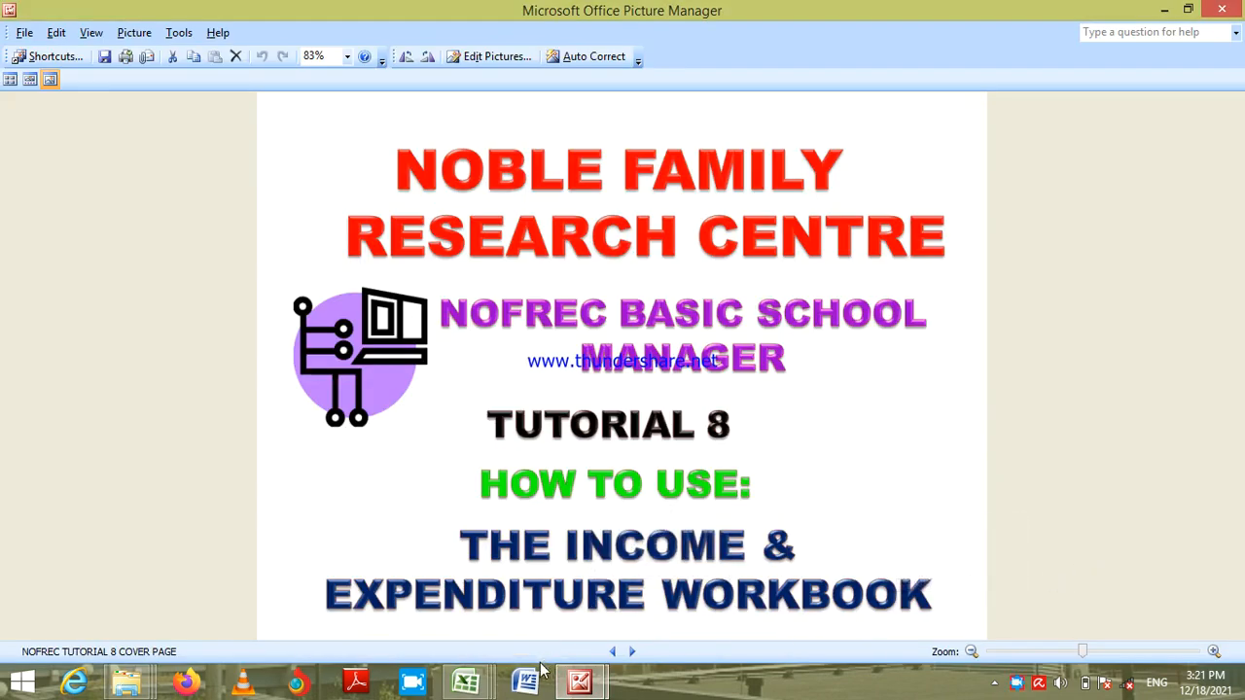
- Switch back to the Income & Expenditure Manager workbook in Excel and bring up the Income Manager workbook's money form
mouse_move(464, 683)
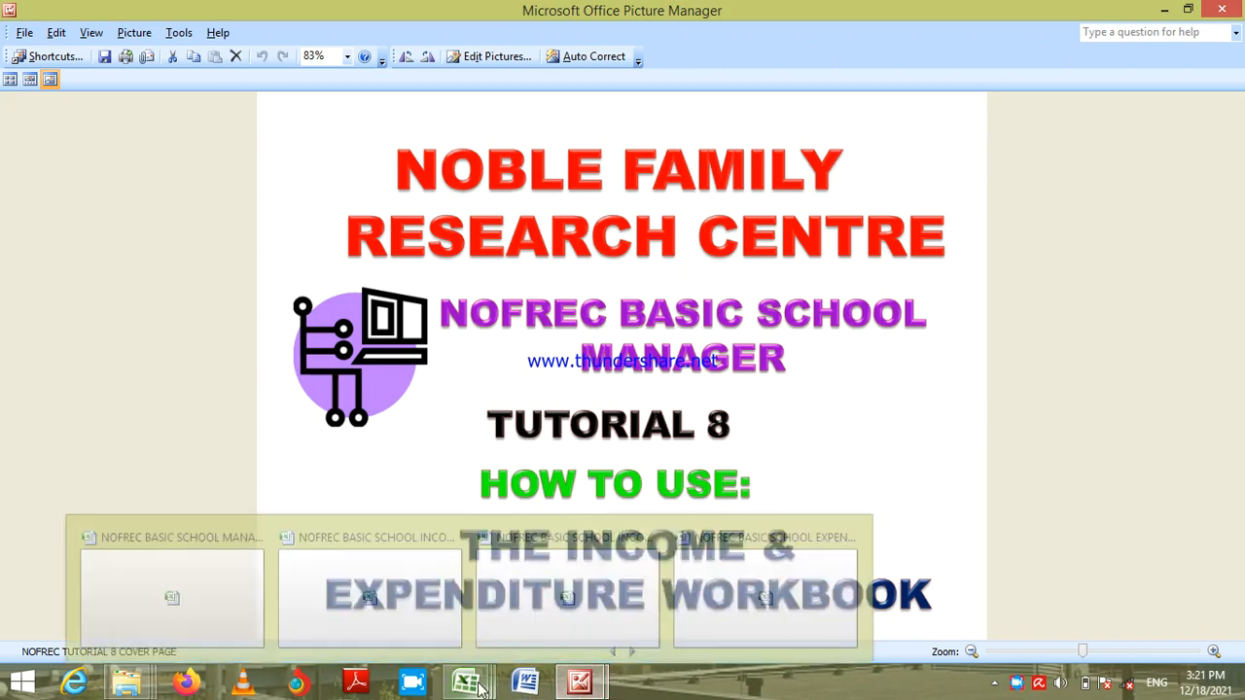
left_click(319, 581)
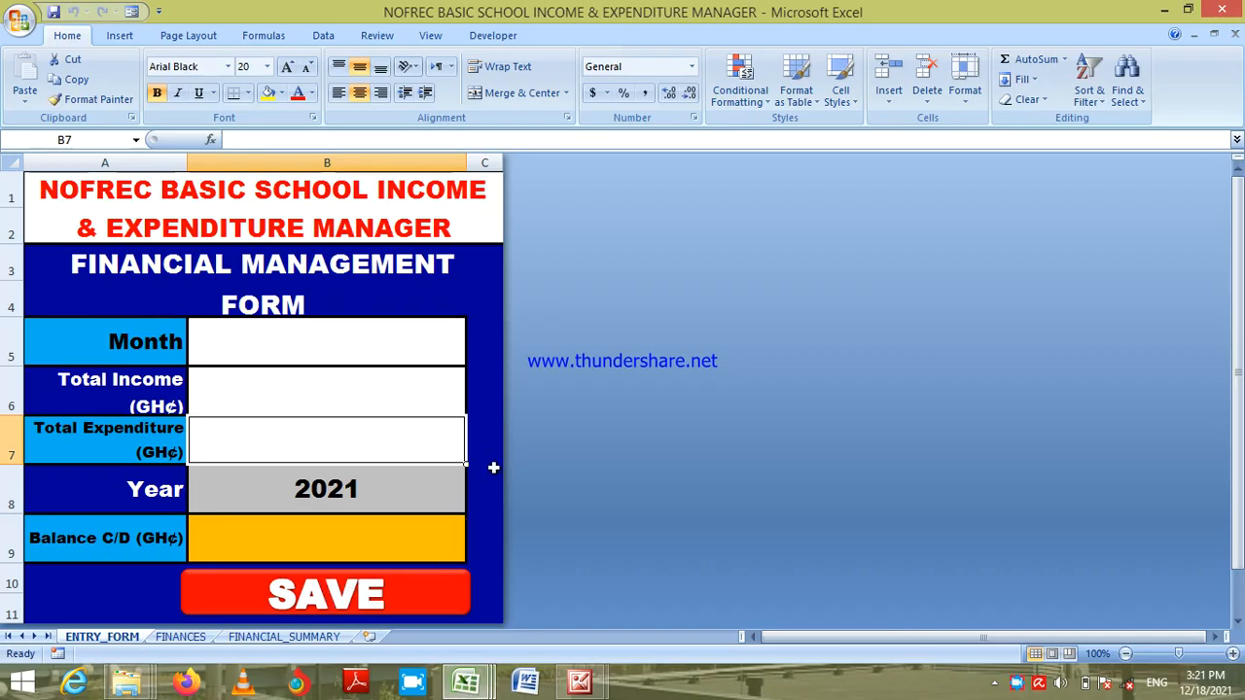
mouse_move(466, 683)
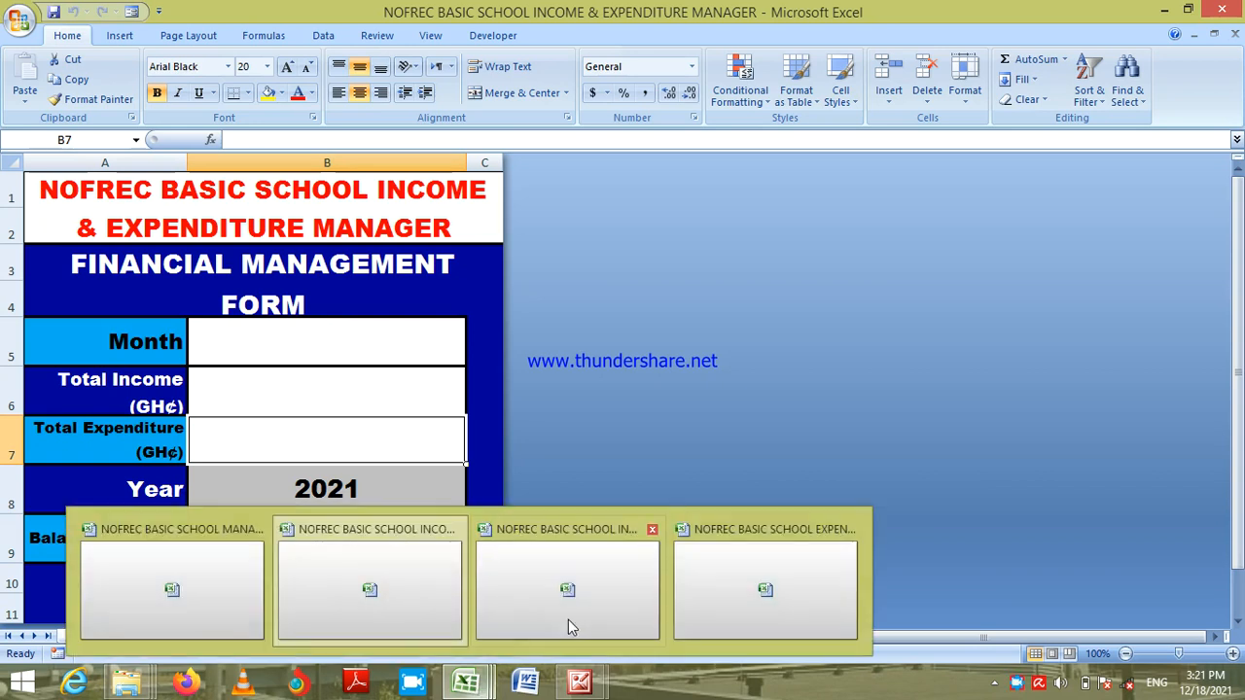
left_click(576, 623)
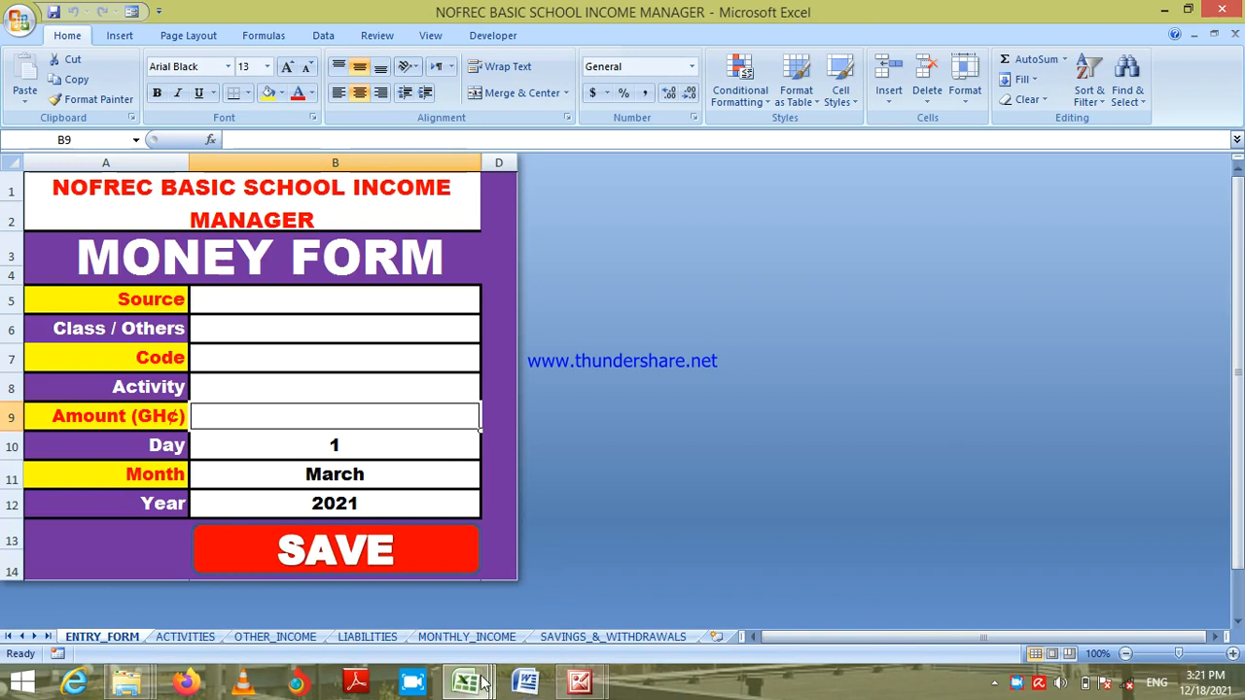
- Go back to the Income & Expenditure Manager workbook and view its FINANCIAL_SUMMARY sheet before returning to ENTRY_FORM
mouse_move(482, 684)
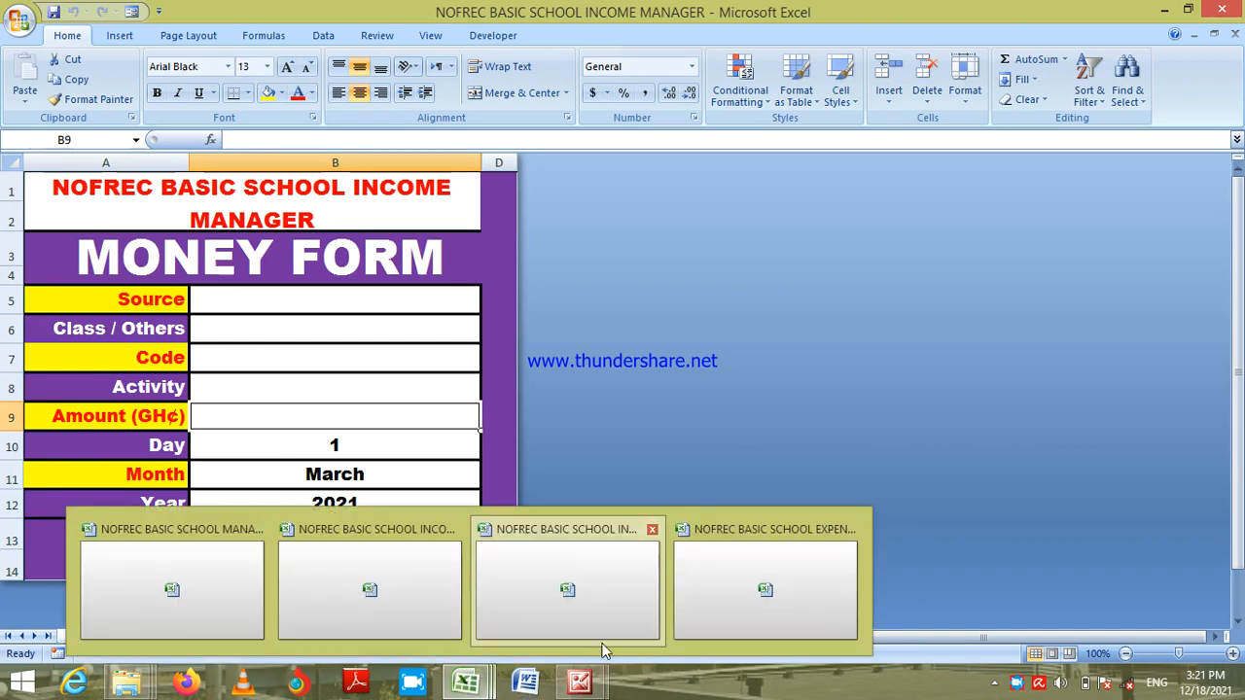
left_click(423, 600)
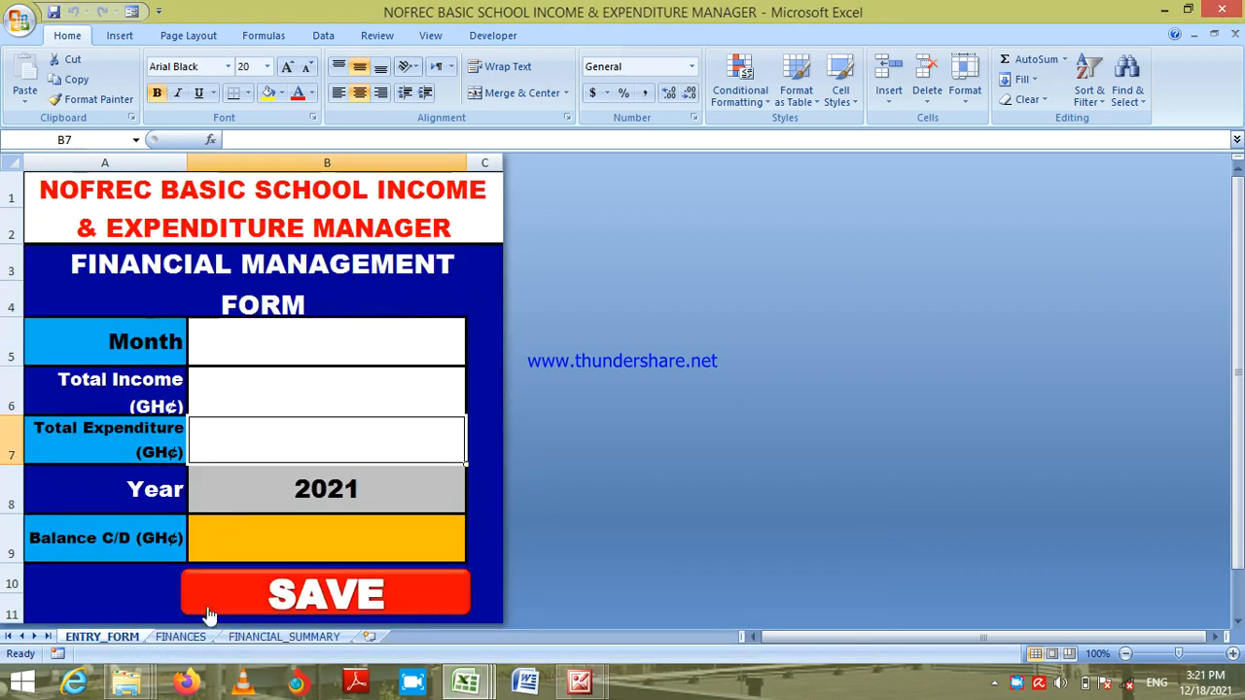
left_click(245, 637)
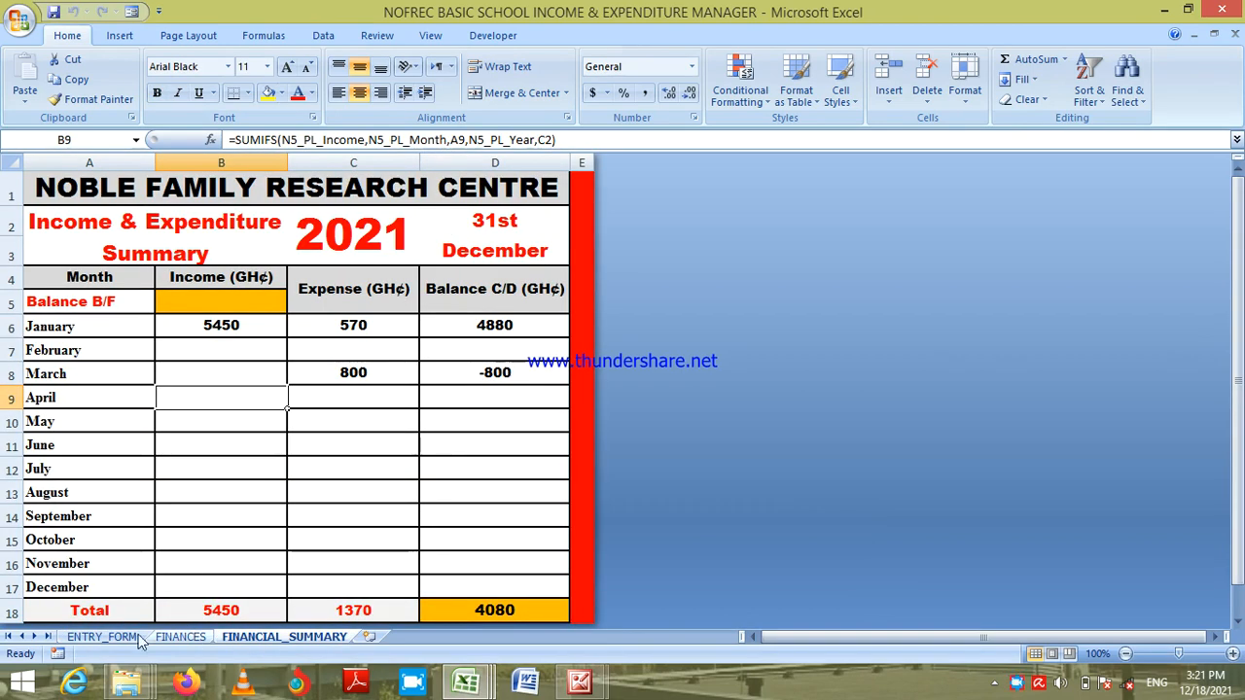
left_click(95, 637)
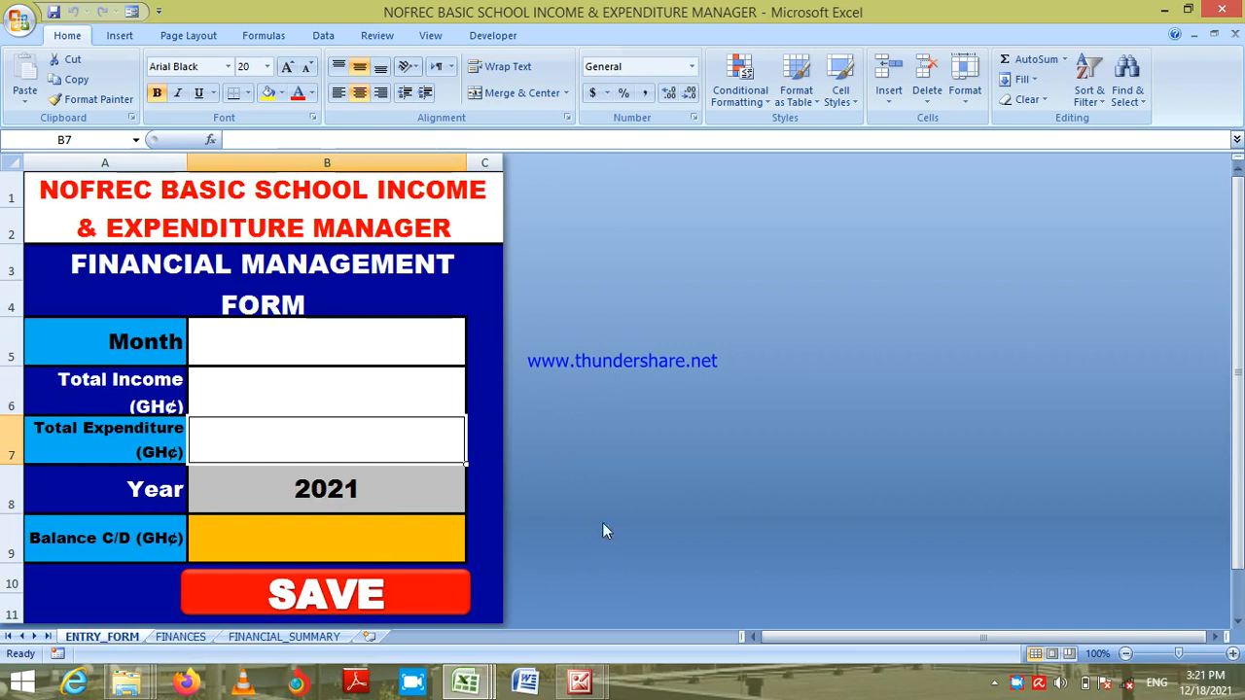
left_click(1016, 685)
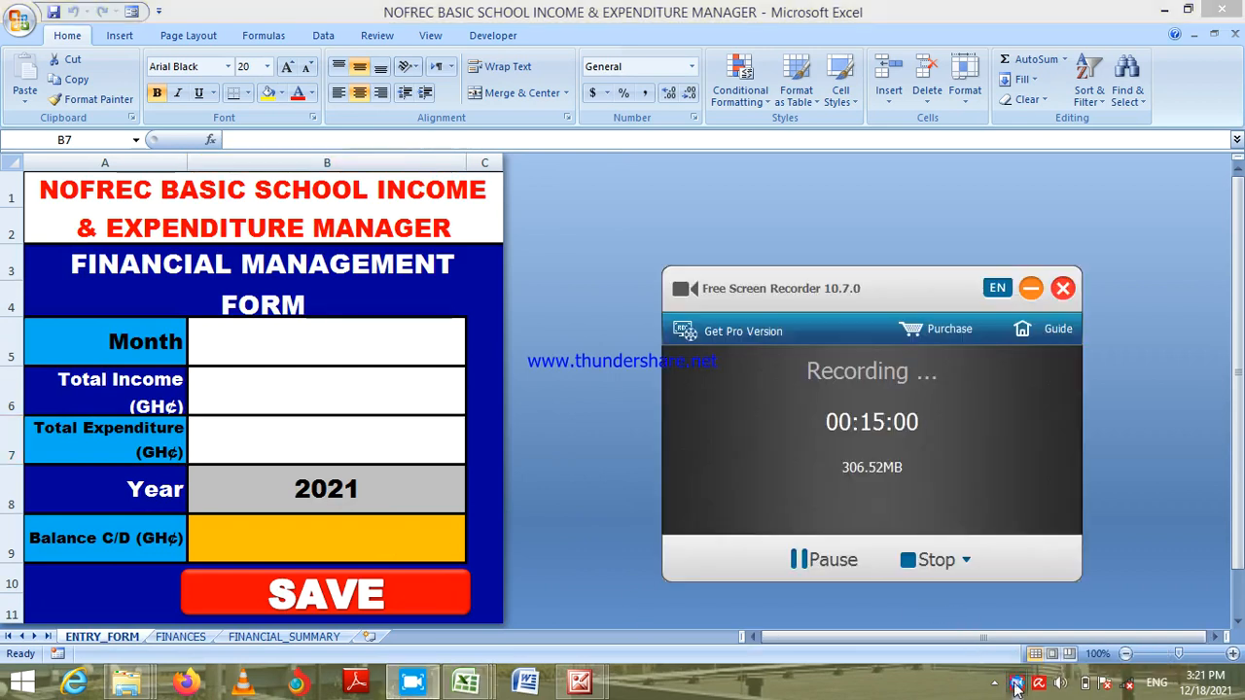